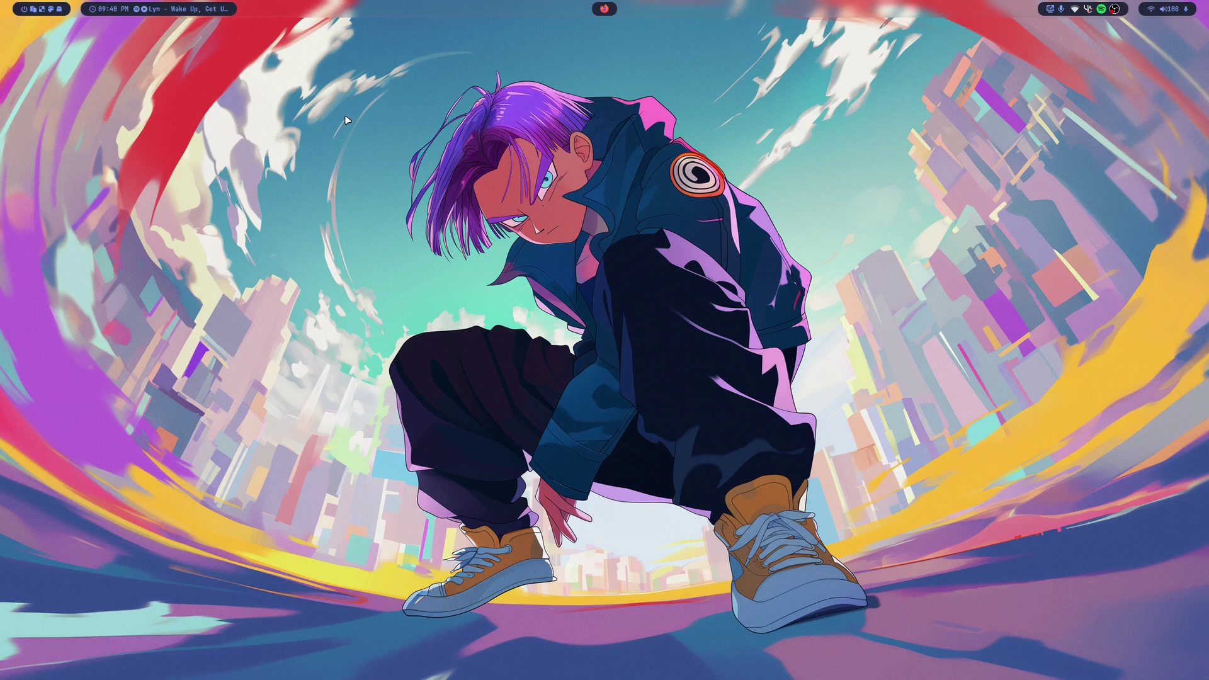
- Launch Steam and open the library page of TCG Card Shop Simulator
{"action": "key", "text": "super+a"}
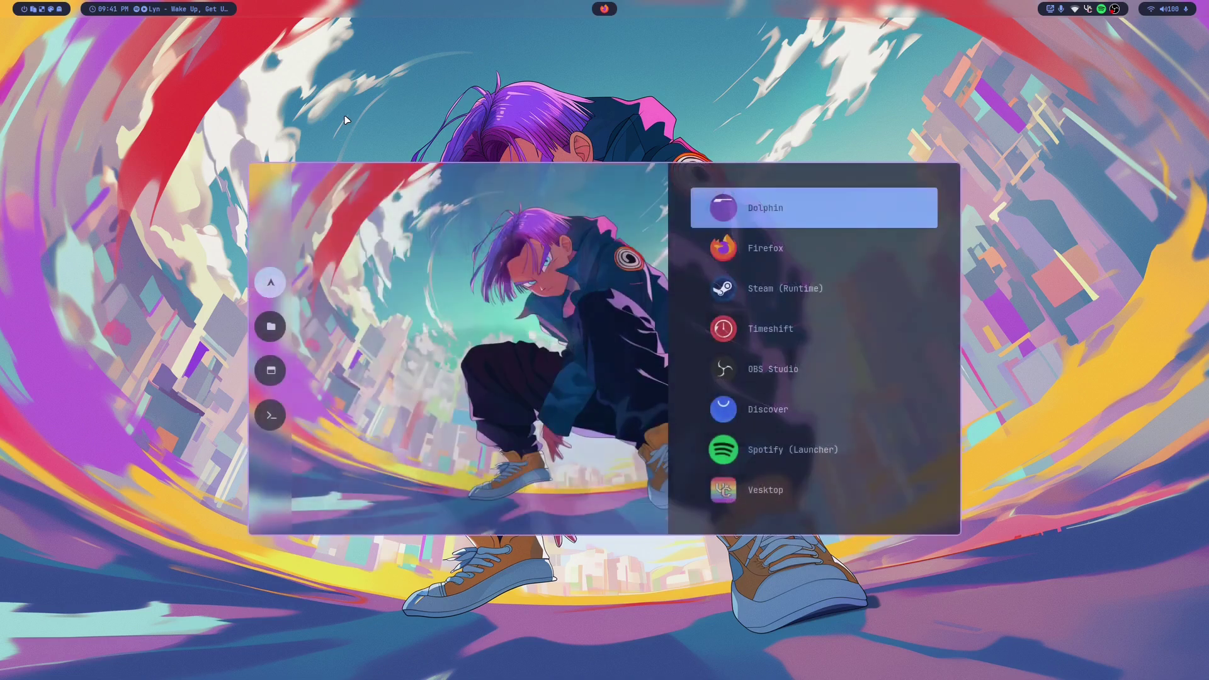
{"action": "type", "text": "steam"}
{"action": "key", "text": "Return"}
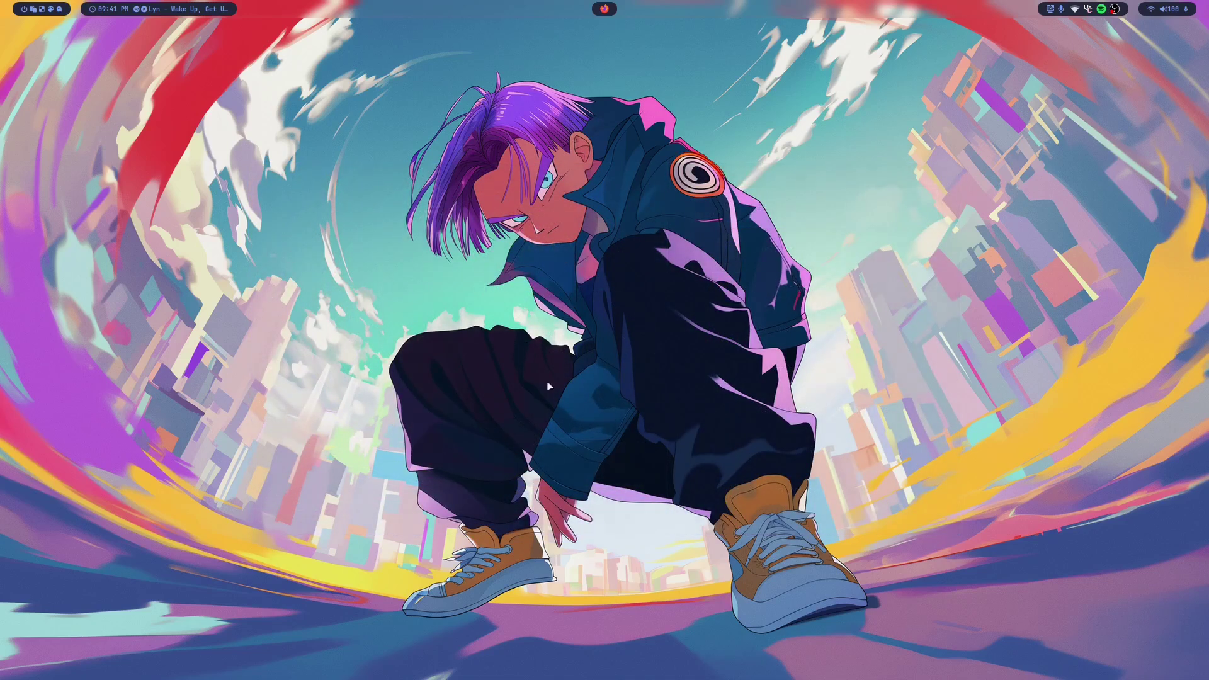
{"action": "left_click", "coordinate": [354, 582]}
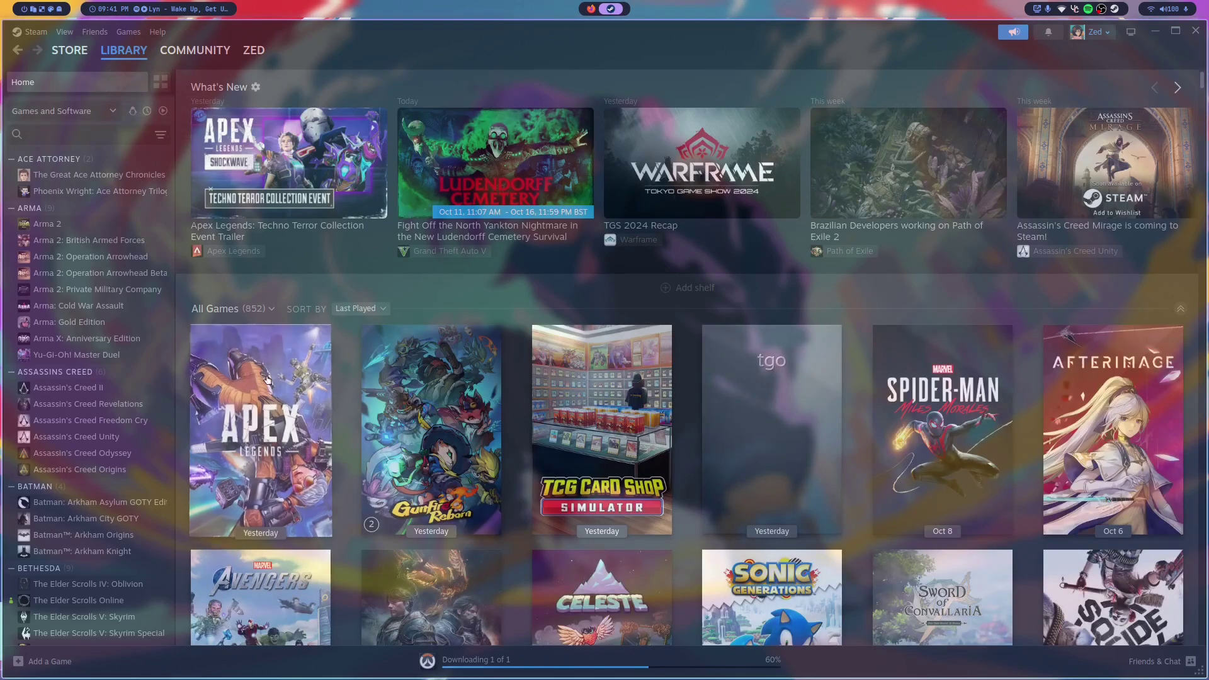
{"action": "left_click", "coordinate": [601, 428]}
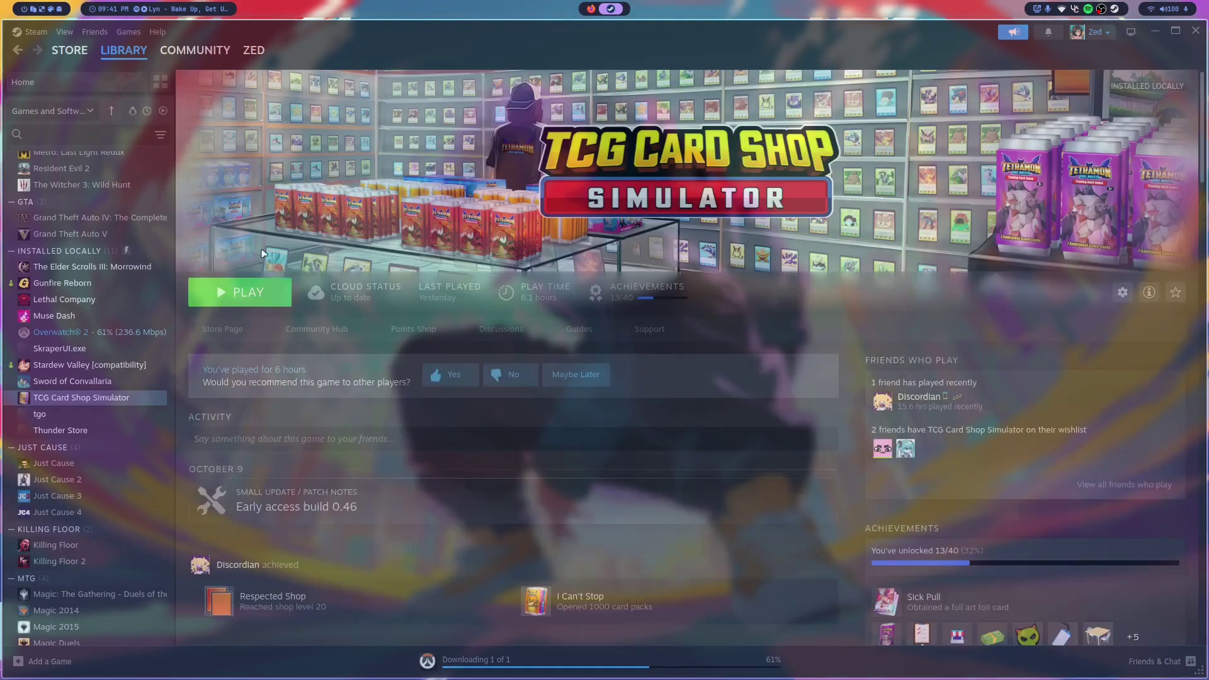
- Open the properties of TCG Card Shop Simulator and force Proton Experimental as its Steam Play compatibility tool
{"action": "right_click", "coordinate": [131, 401]}
{"action": "left_click", "coordinate": [164, 497]}
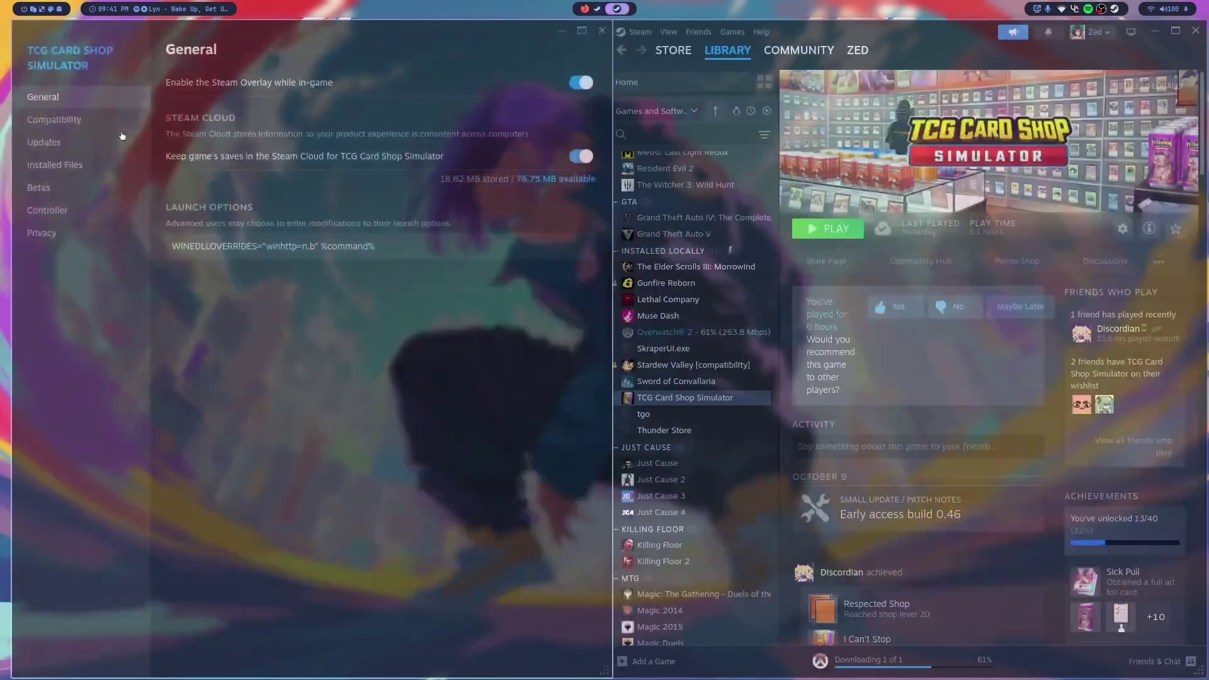
{"action": "left_click", "coordinate": [57, 119]}
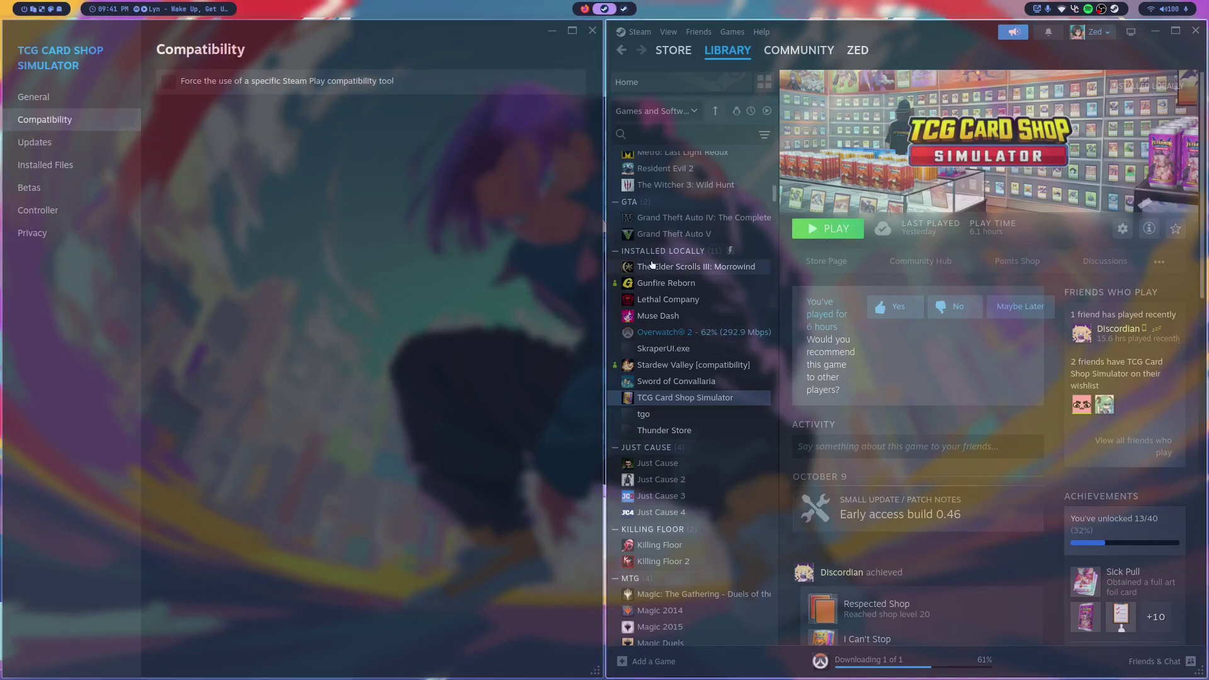
{"action": "left_click", "coordinate": [199, 81]}
{"action": "left_click", "coordinate": [241, 114]}
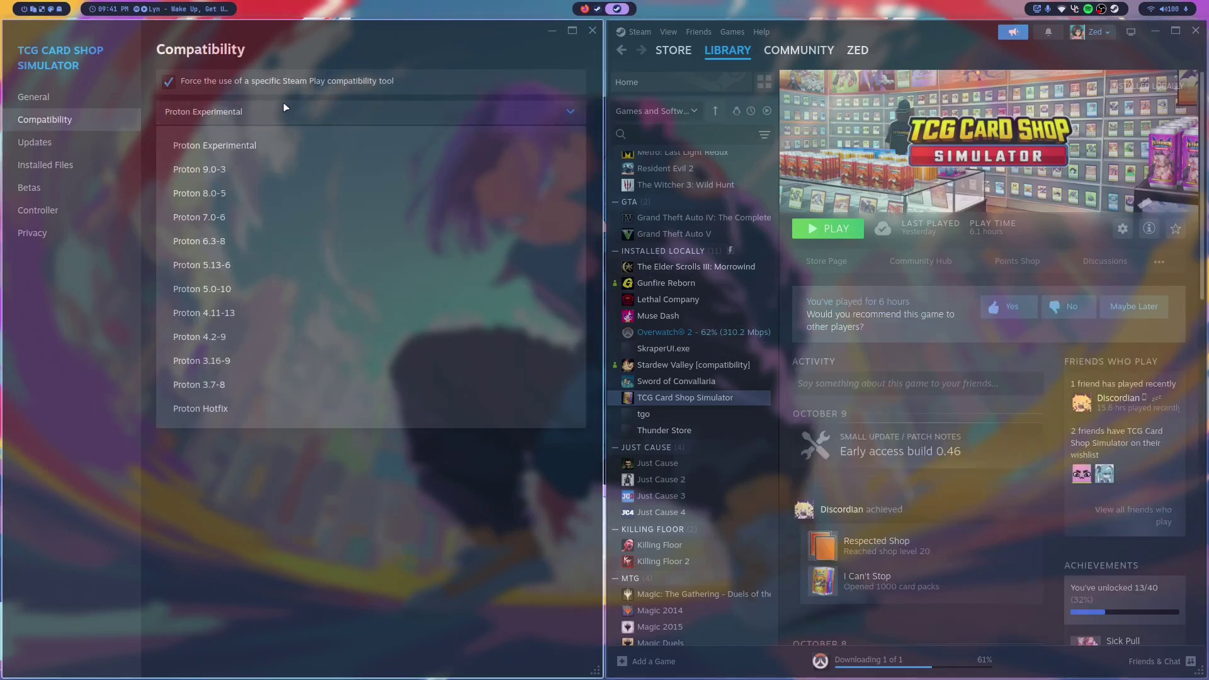
{"action": "left_click", "coordinate": [230, 147]}
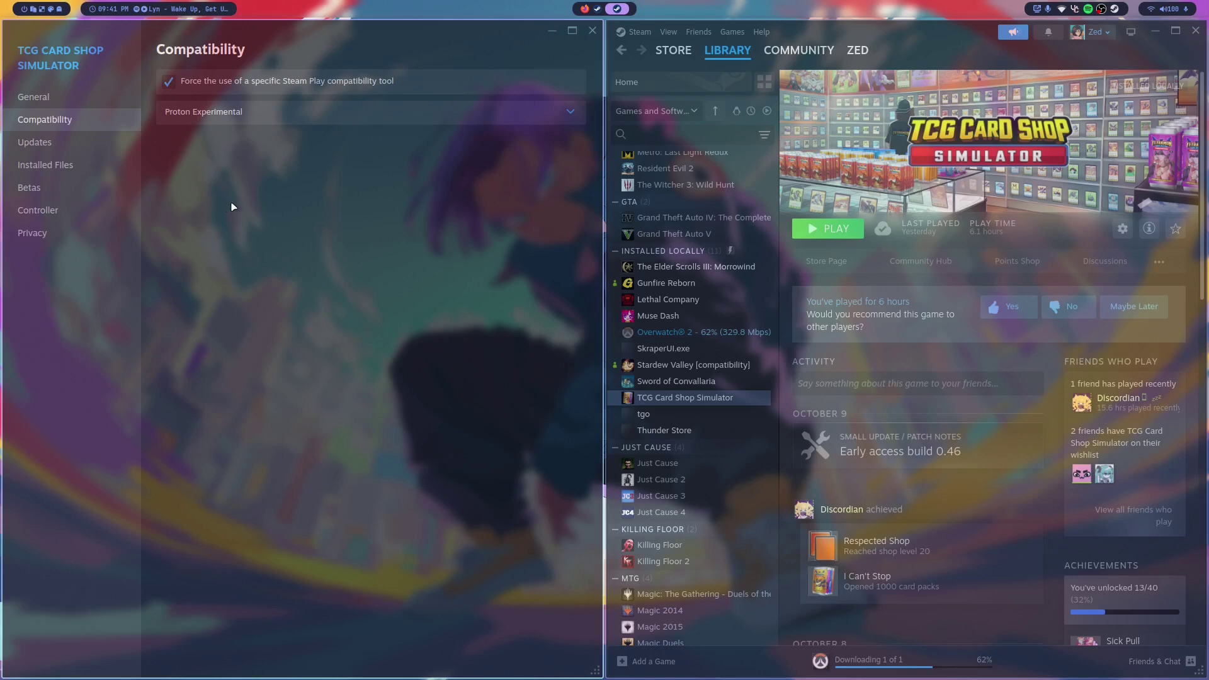
{"action": "left_click", "coordinate": [244, 122]}
{"action": "left_click", "coordinate": [249, 120]}
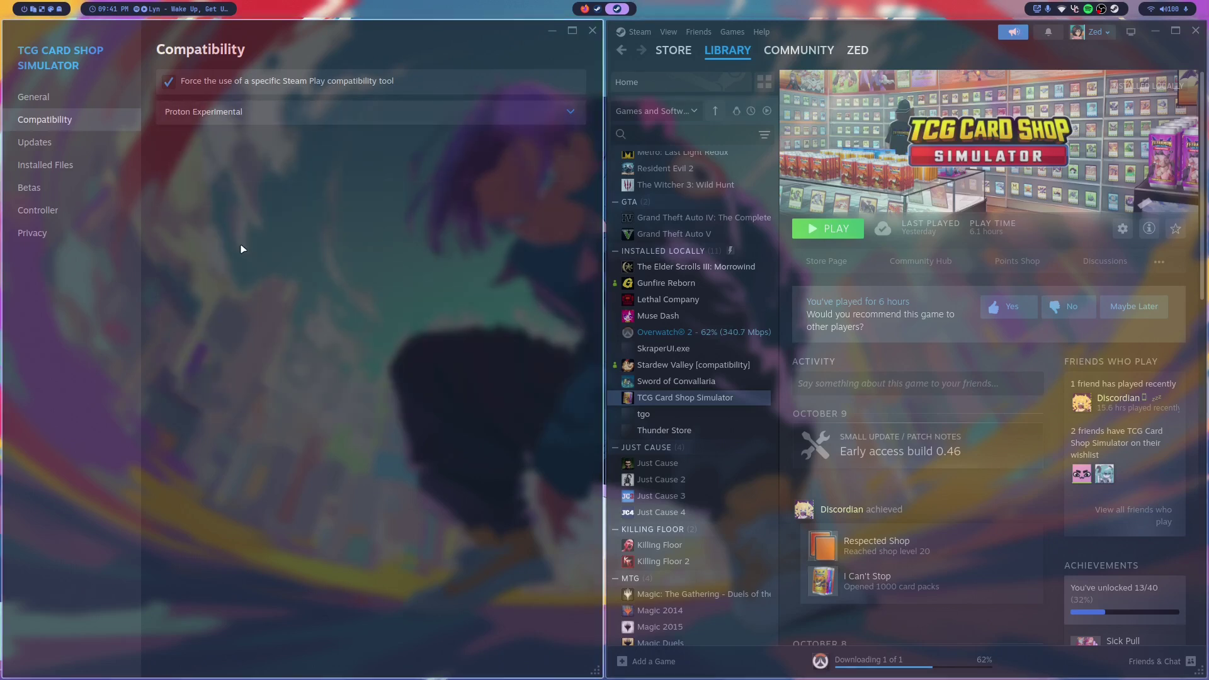
- Turn off the forced compatibility tool for TCG Card Shop Simulator and close its properties
{"action": "left_click", "coordinate": [168, 85]}
{"action": "key", "text": "super+q"}
{"action": "left_click", "coordinate": [33, 33]}
{"action": "left_click", "coordinate": [32, 157]}
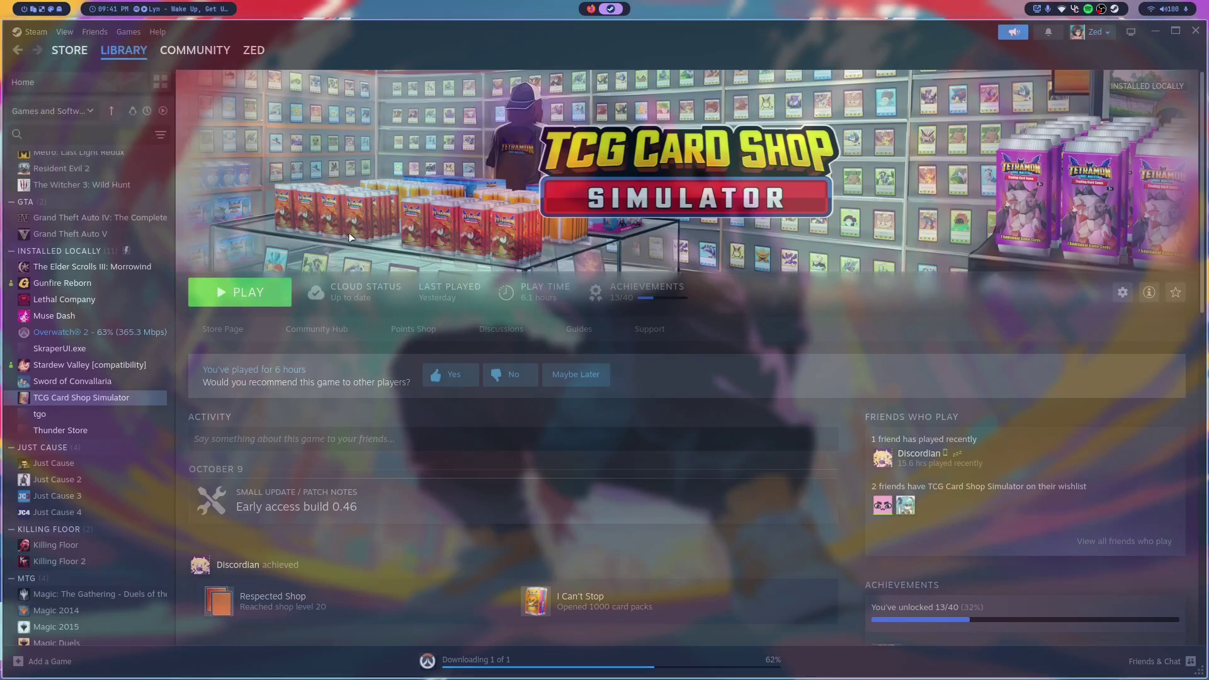
- Launch TCG Card Shop Simulator without a forced compatibility tool, skipping the Vulkan shader processing
{"action": "scroll", "coordinate": [346, 237], "scroll_direction": "down", "scroll_amount": 3}
{"action": "scroll", "coordinate": [340, 238], "scroll_direction": "up", "scroll_amount": 3}
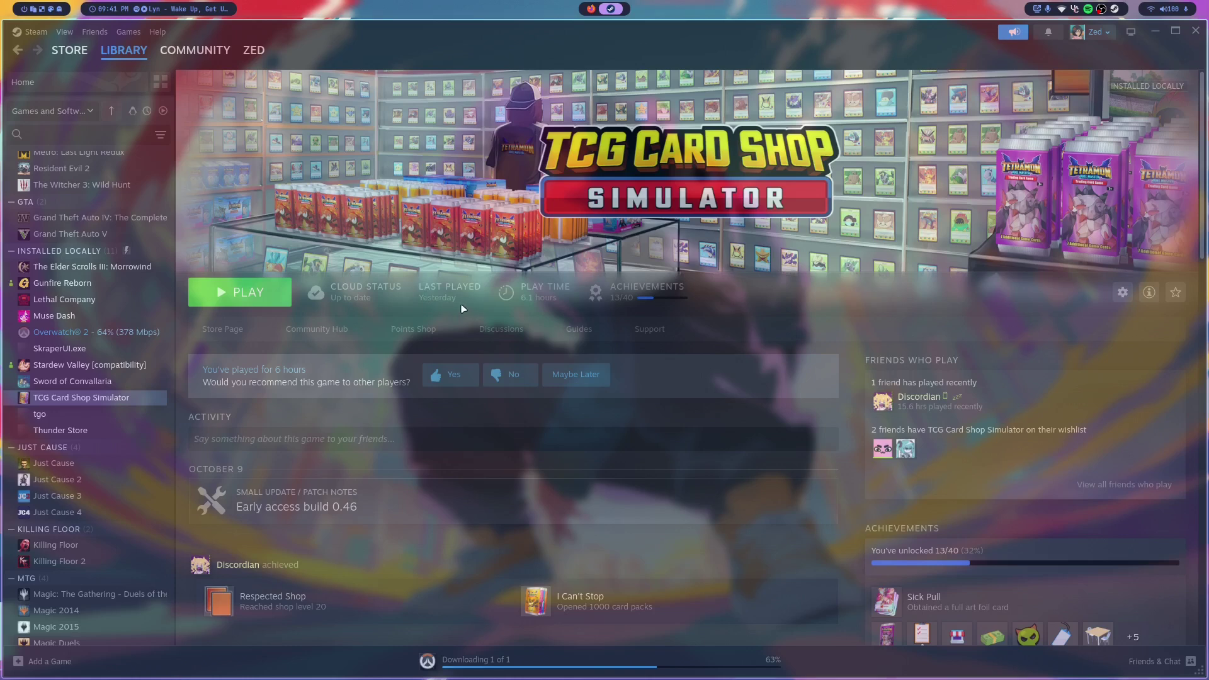
{"action": "left_click", "coordinate": [261, 304]}
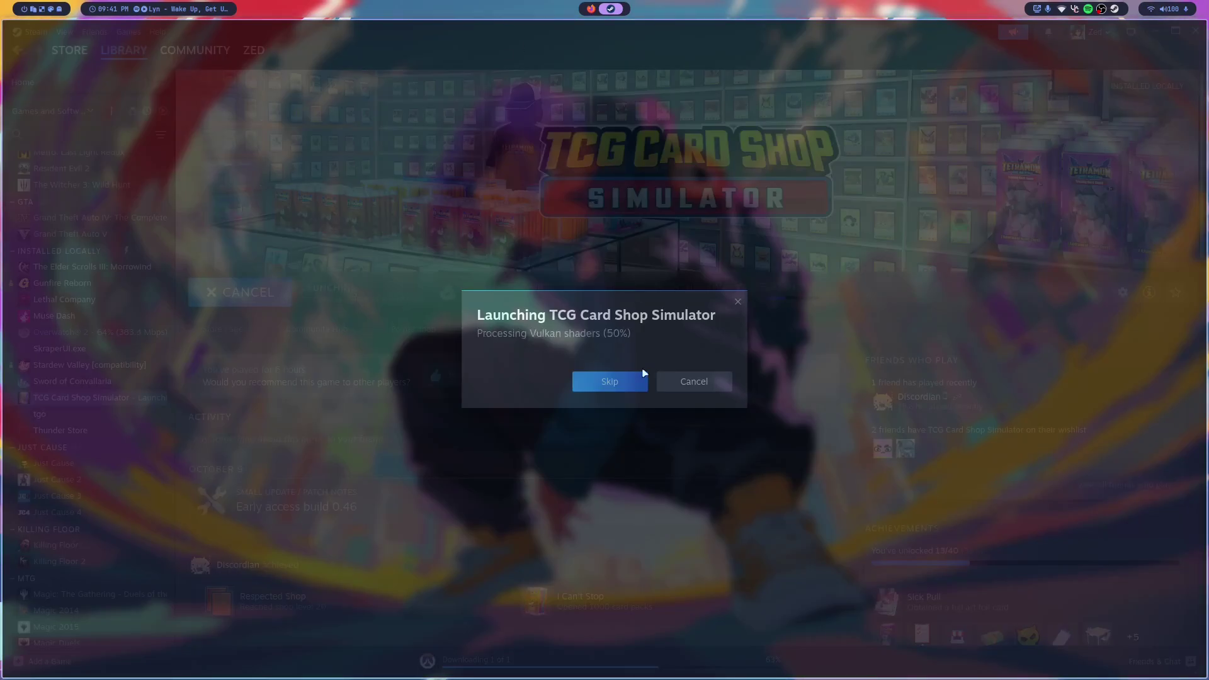
{"action": "left_click", "coordinate": [615, 380]}
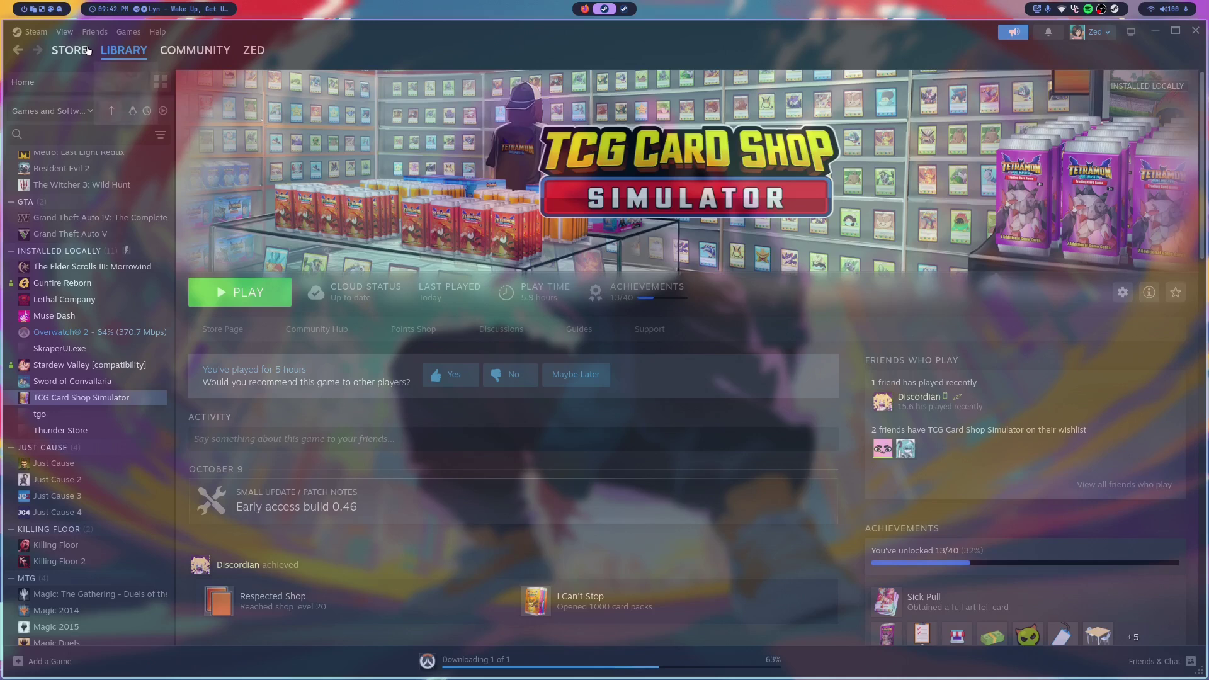
- In the properties of TCG Card Shop Simulator, force the Proton Experimental compatibility tool and close the properties
{"action": "right_click", "coordinate": [86, 404]}
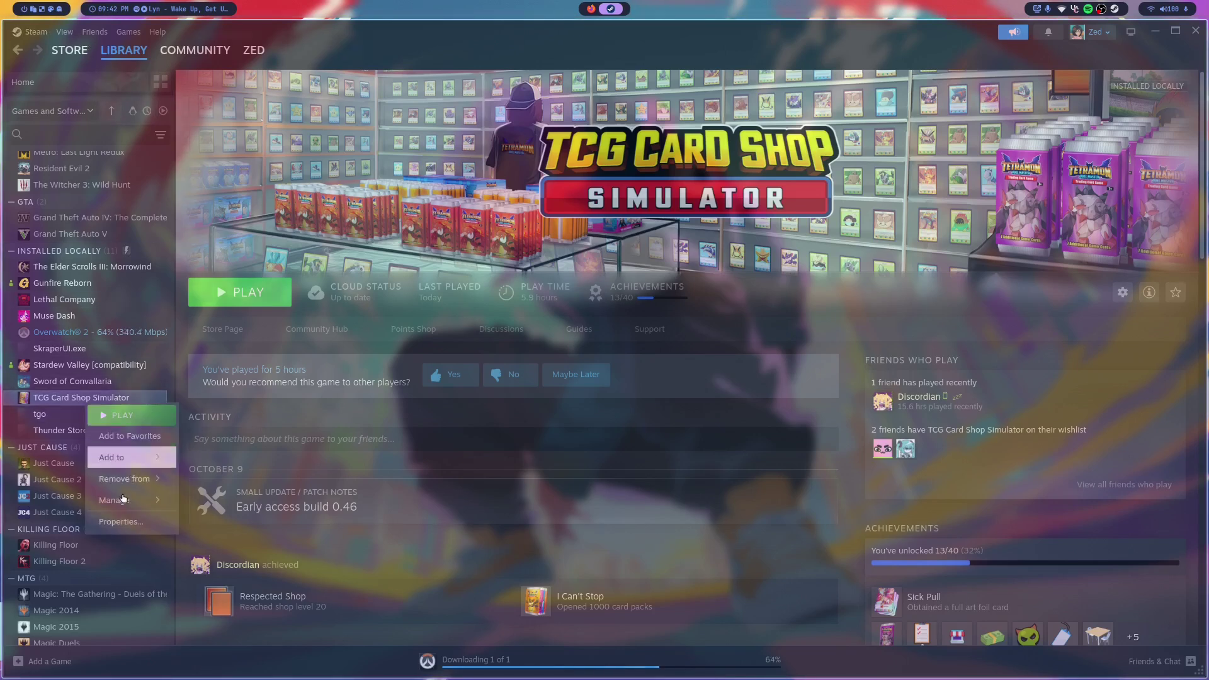
{"action": "left_click", "coordinate": [119, 522]}
{"action": "left_click", "coordinate": [76, 119]}
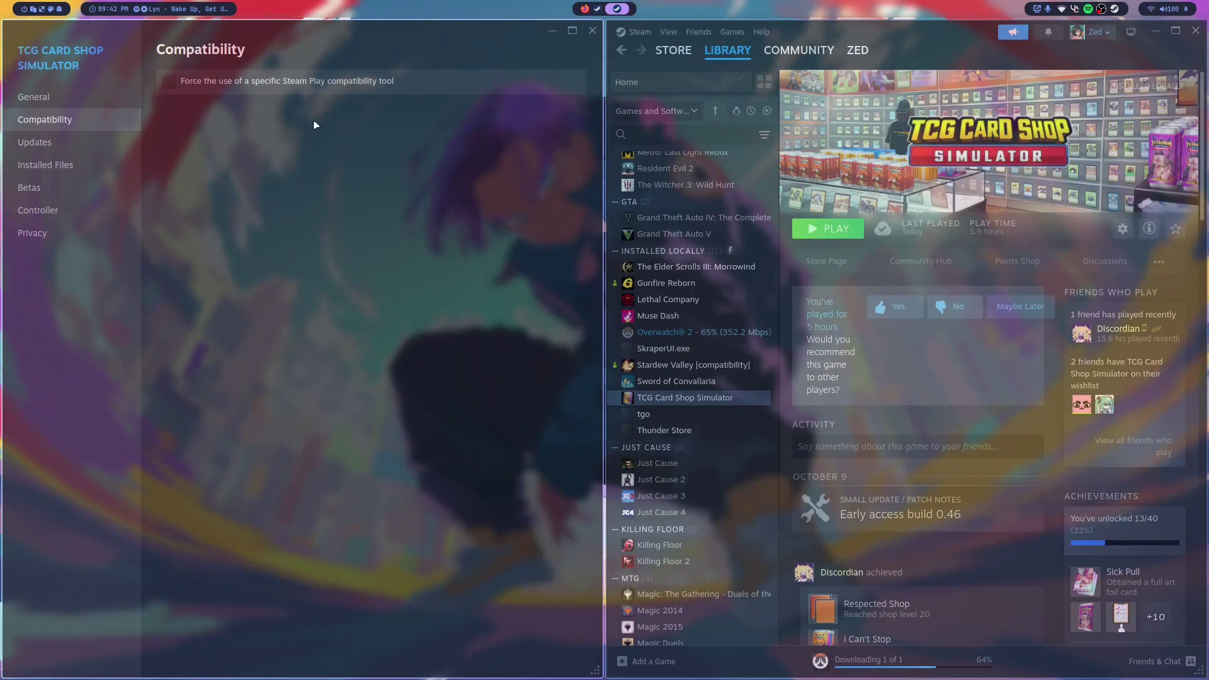
{"action": "left_click", "coordinate": [305, 82]}
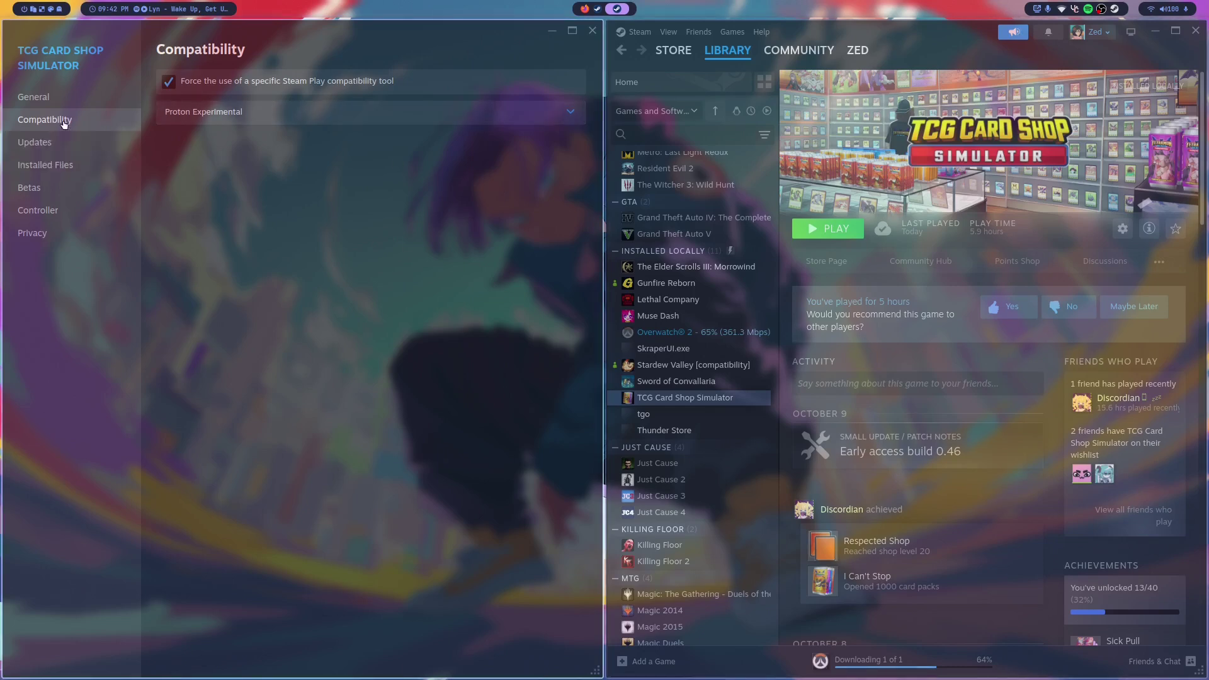
{"action": "key", "text": "super+q"}
- Run TCG Card Shop Simulator with Proton up to its main menu, skipping shader processing, and close the game
{"action": "left_click", "coordinate": [223, 304]}
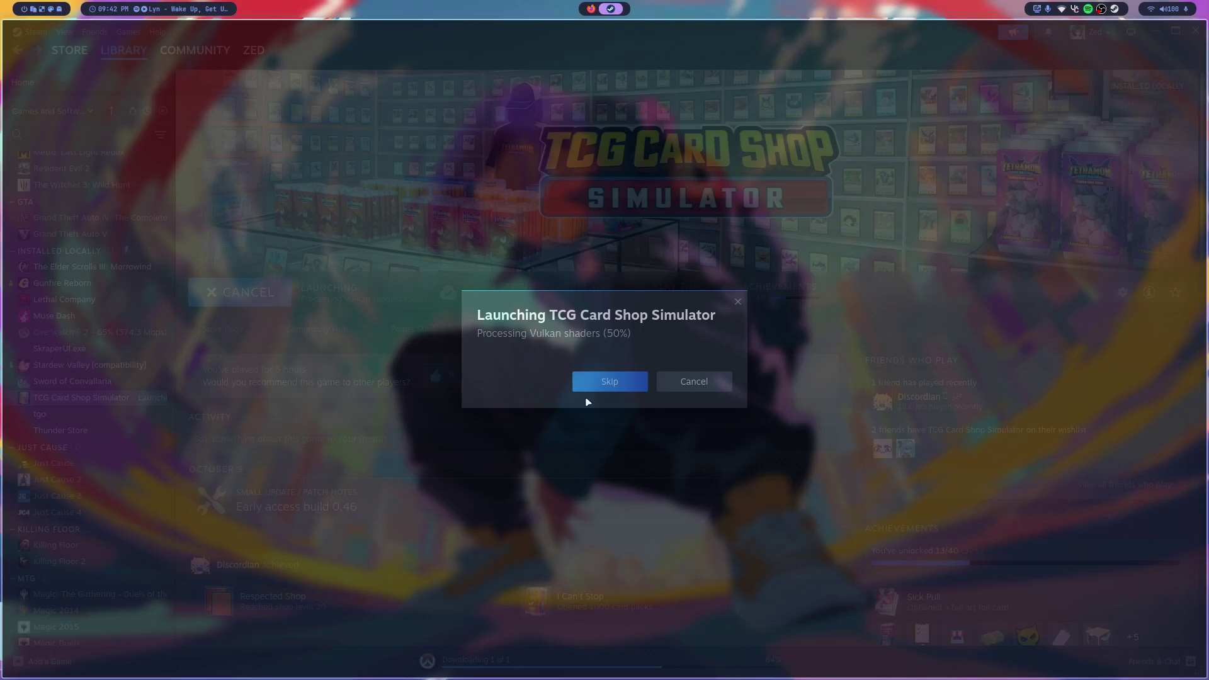
{"action": "left_click", "coordinate": [597, 385]}
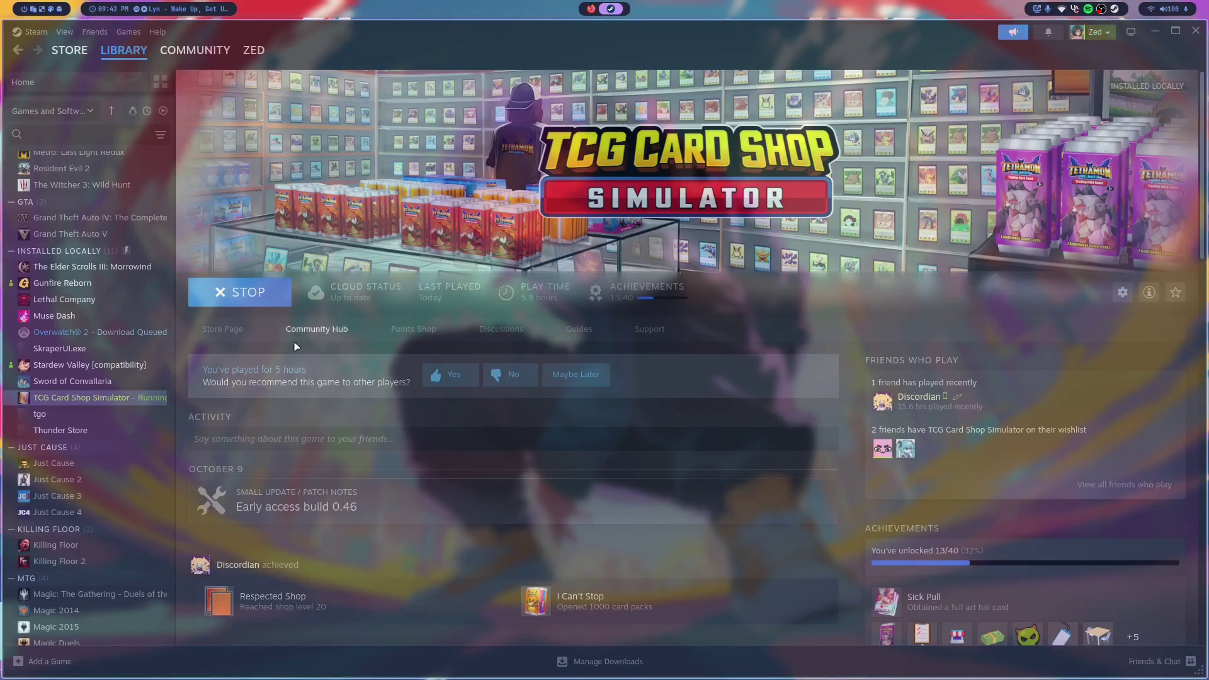
{"action": "mouse_move", "coordinate": [348, 288]}
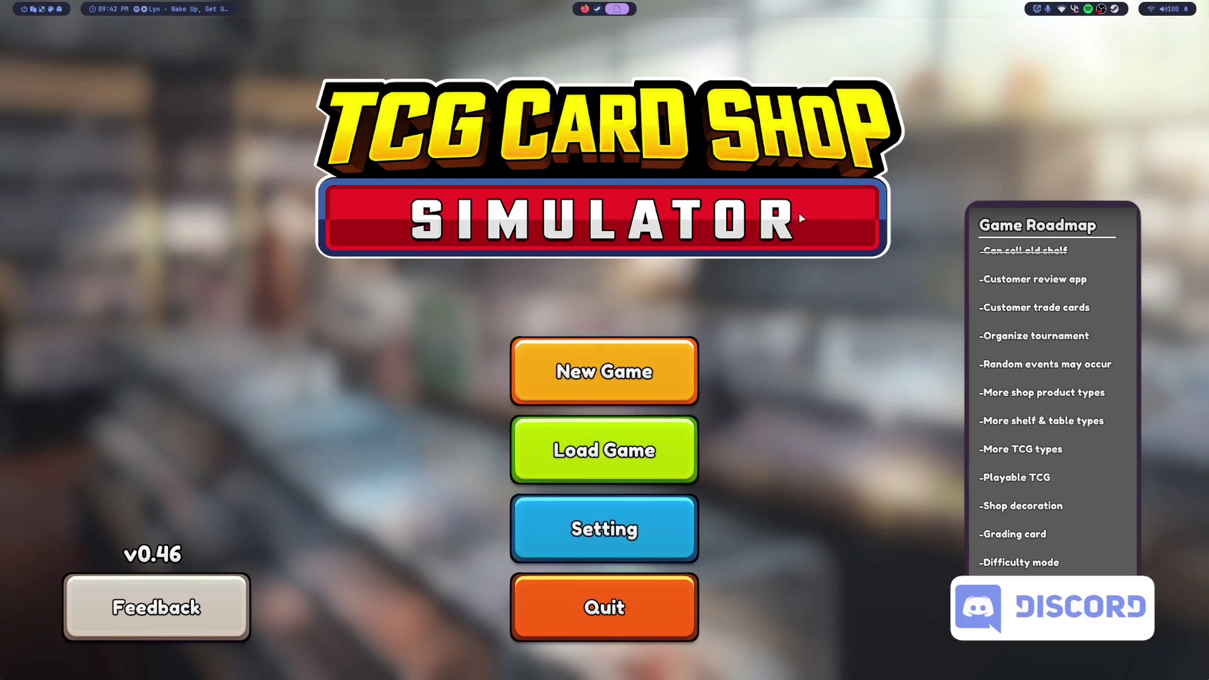
{"action": "key", "text": "super+q"}
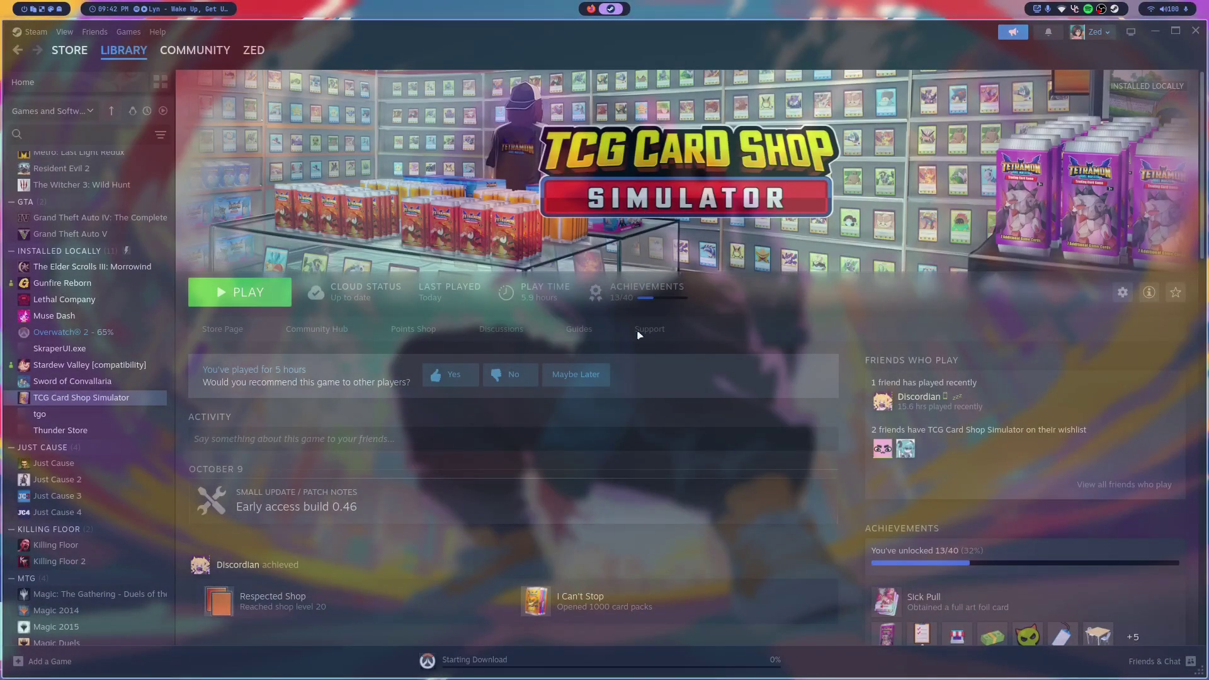
- Switch to Firefox and skim the PokeMod - The Pokemon TCG page on Nexus Mods
{"action": "key", "text": "super+1"}
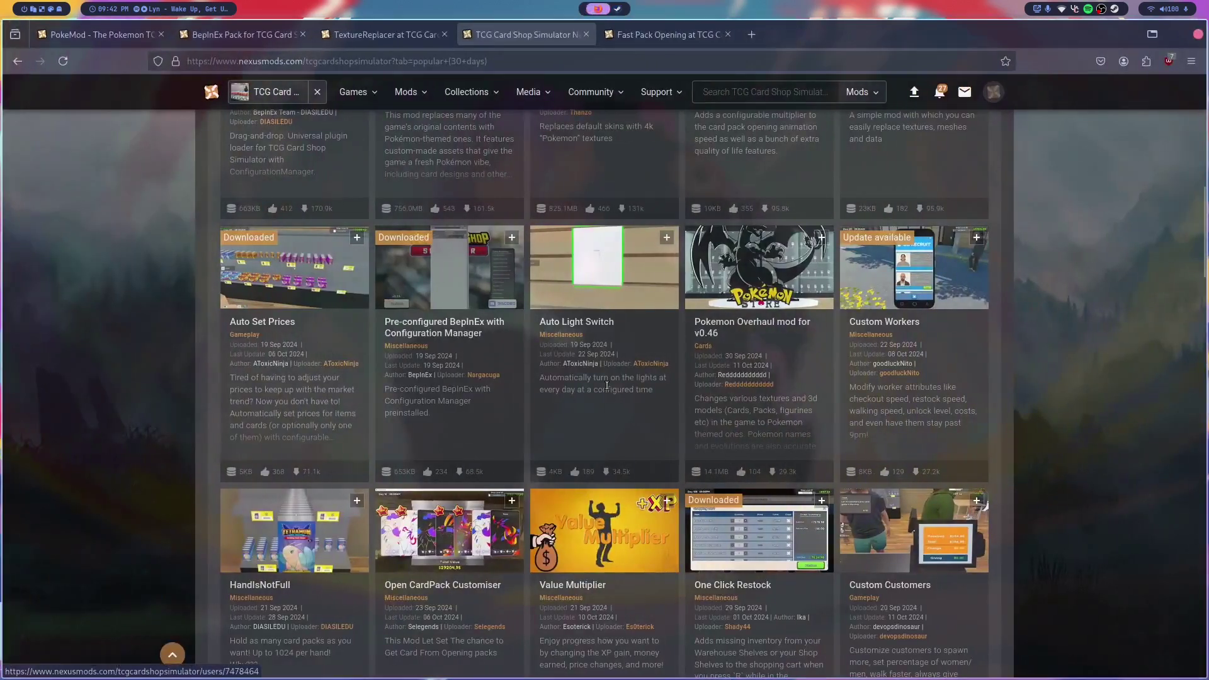
{"action": "left_click", "coordinate": [101, 34]}
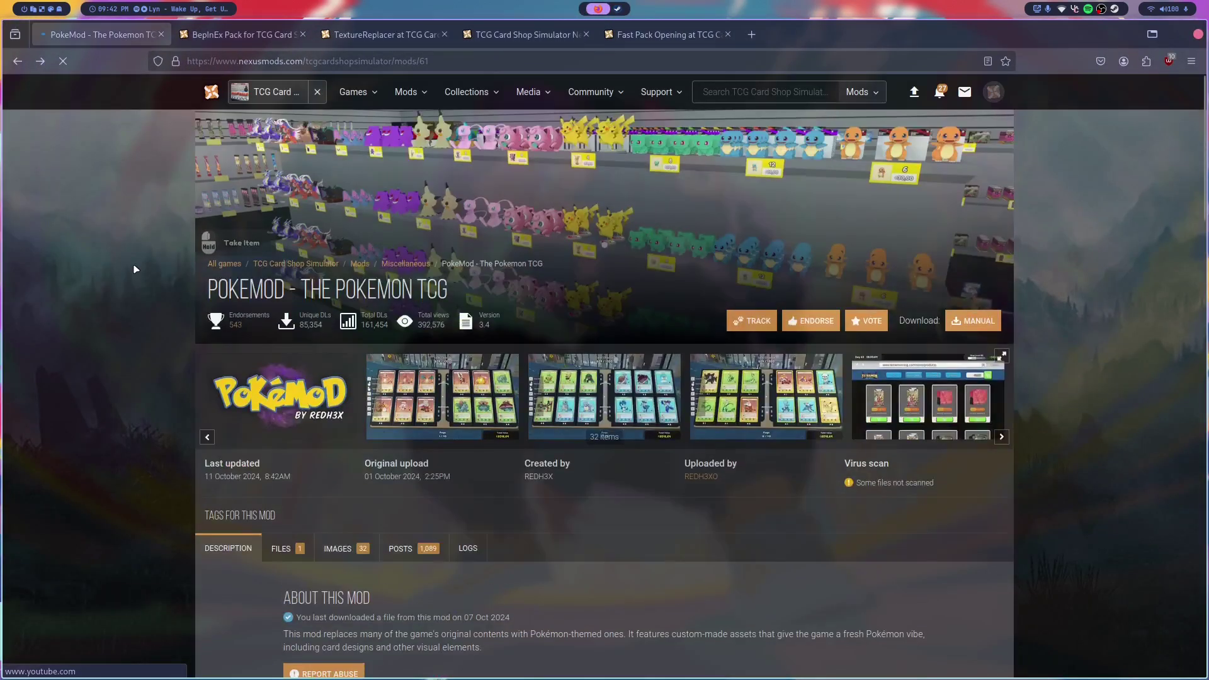
{"action": "scroll", "coordinate": [134, 270], "scroll_direction": "down", "scroll_amount": 1}
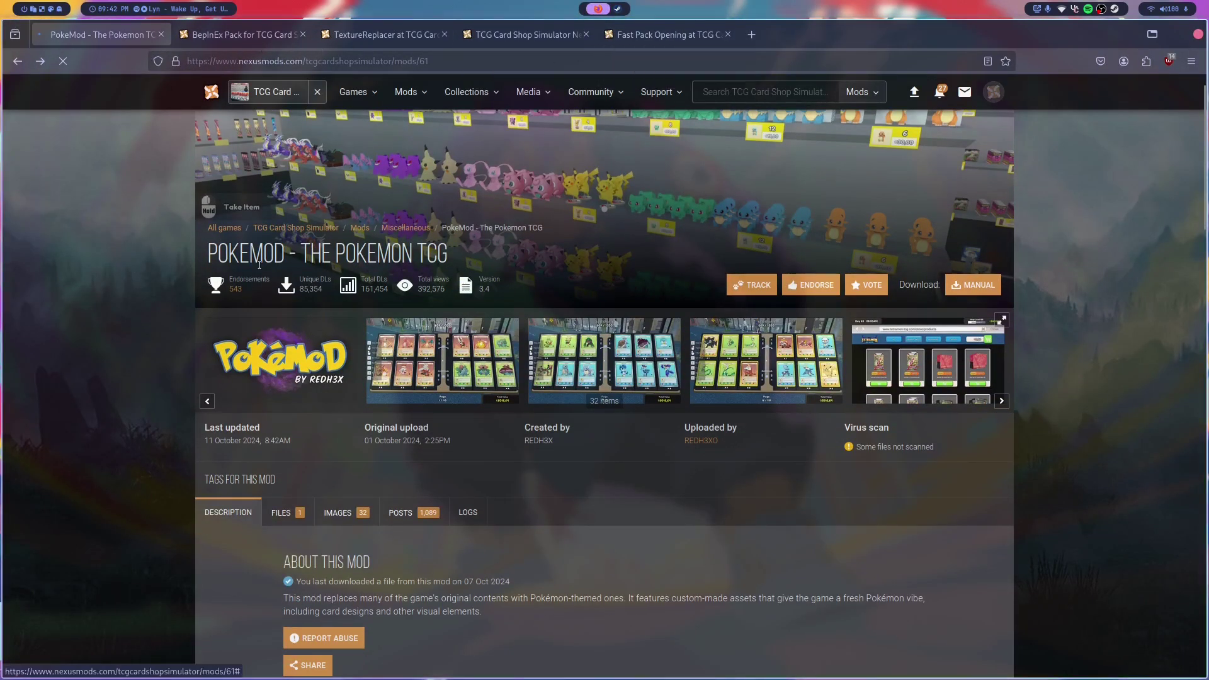
{"action": "scroll", "coordinate": [103, 257], "scroll_direction": "down", "scroll_amount": 6}
{"action": "scroll", "coordinate": [103, 257], "scroll_direction": "up", "scroll_amount": 3}
{"action": "scroll", "coordinate": [103, 257], "scroll_direction": "down", "scroll_amount": 3}
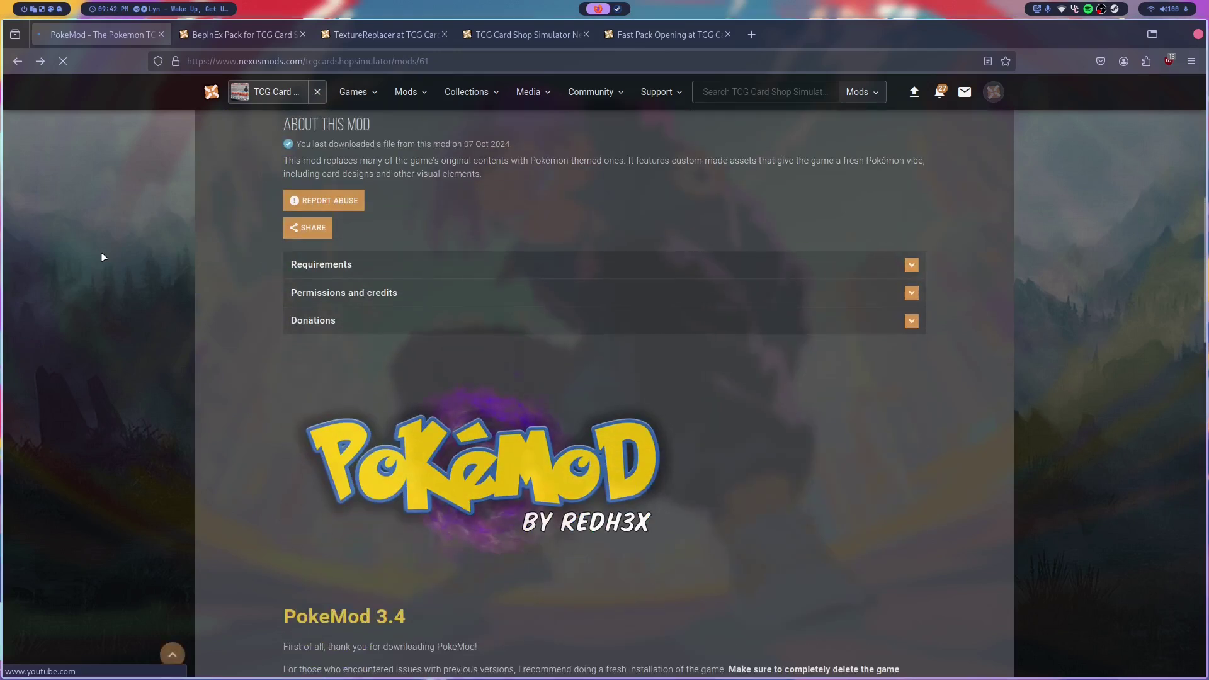
{"action": "scroll", "coordinate": [101, 257], "scroll_direction": "down", "scroll_amount": 16}
{"action": "scroll", "coordinate": [101, 257], "scroll_direction": "up", "scroll_amount": 20}
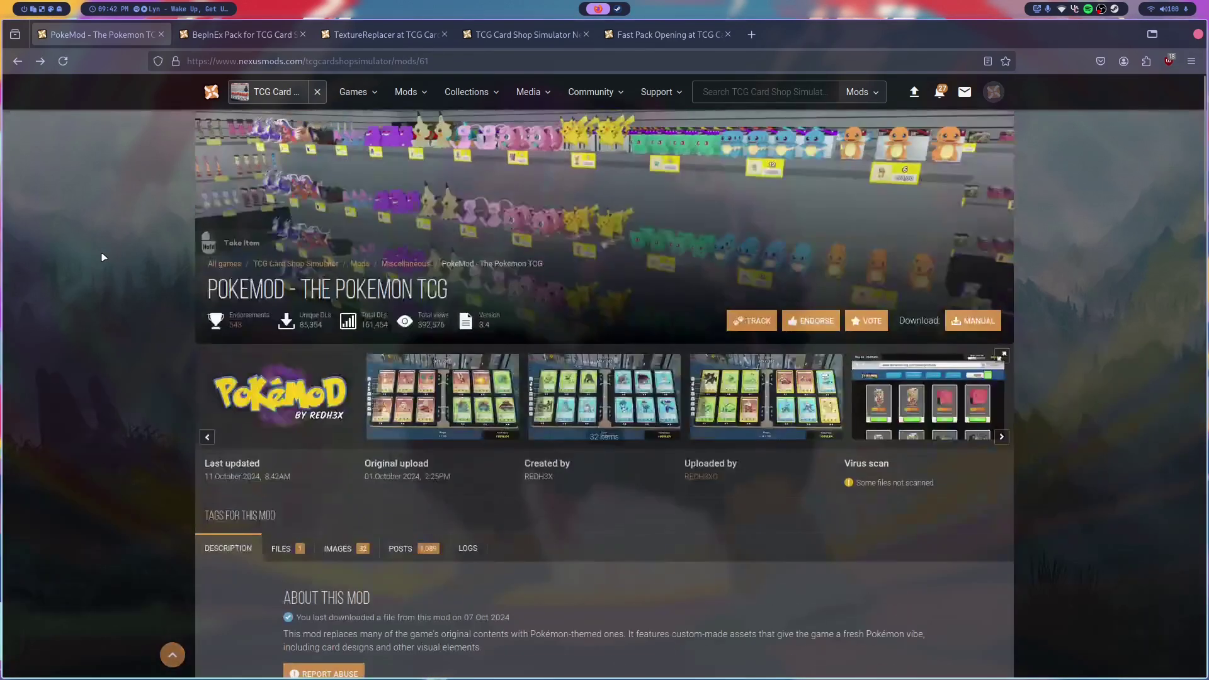
- View the Nexus Mods pages of BepInEx Pack for TCG Card Shop Simulator and TextureReplacer
{"action": "left_click", "coordinate": [227, 35]}
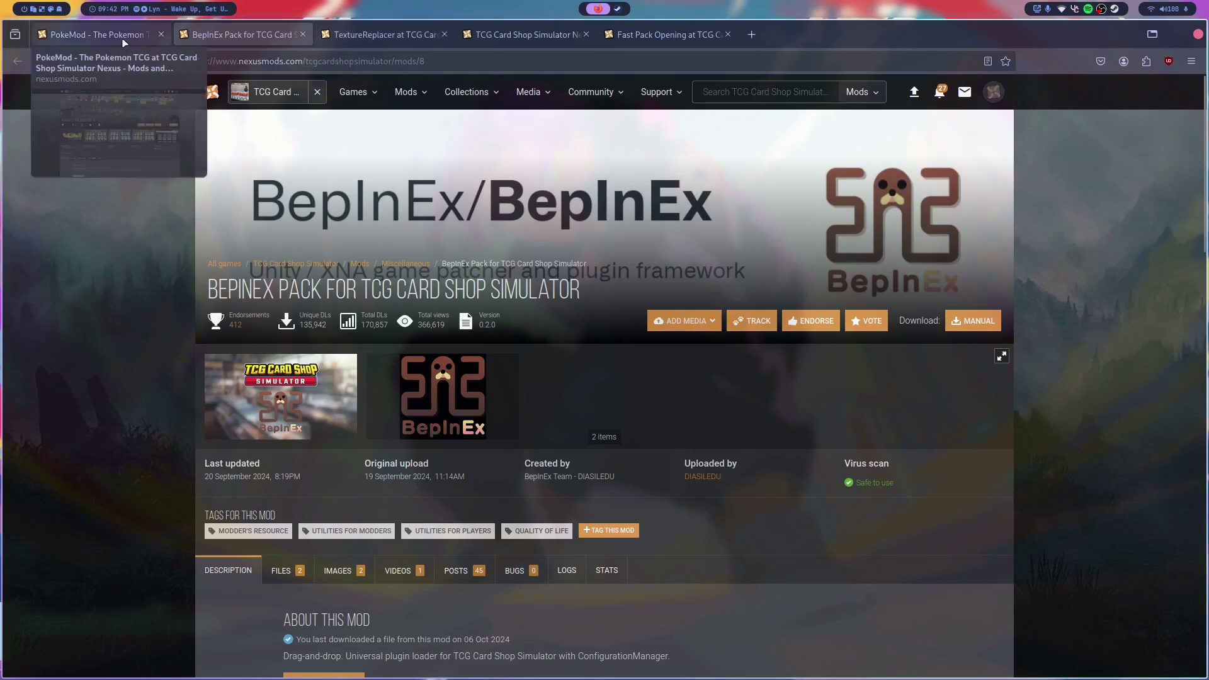
{"action": "left_click", "coordinate": [116, 42]}
{"action": "left_click", "coordinate": [371, 35]}
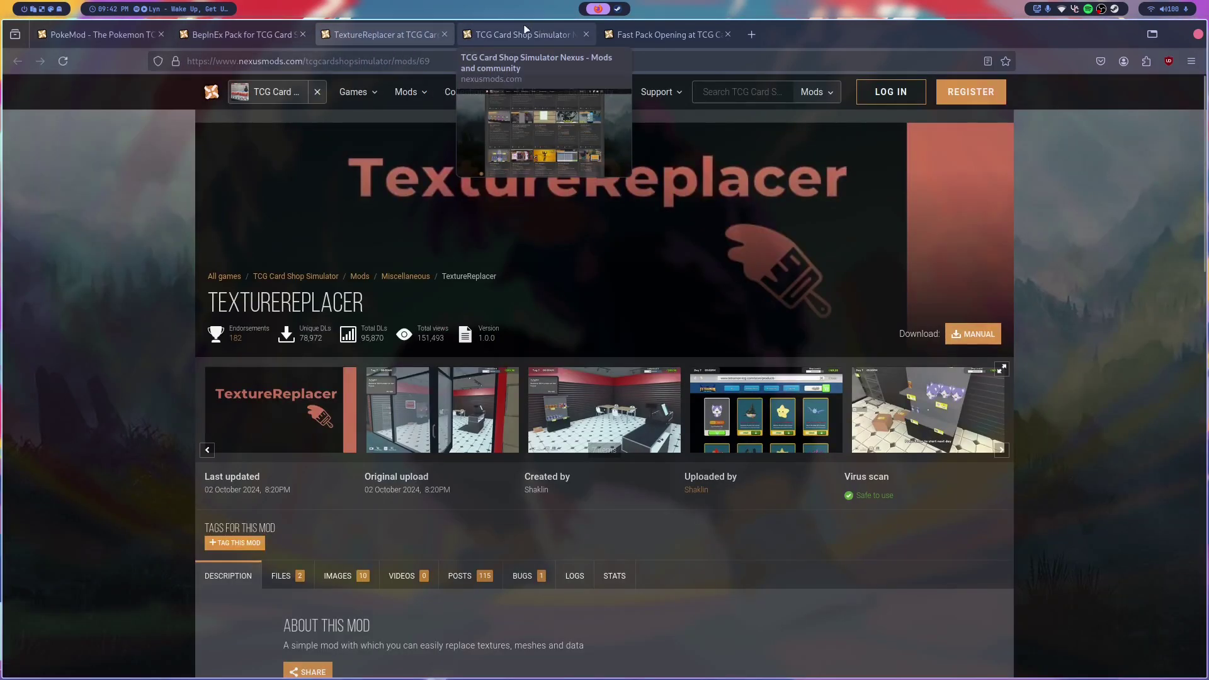
- Return to the PokeMod page and read its description, including the installation and update notes
{"action": "left_click", "coordinate": [88, 35]}
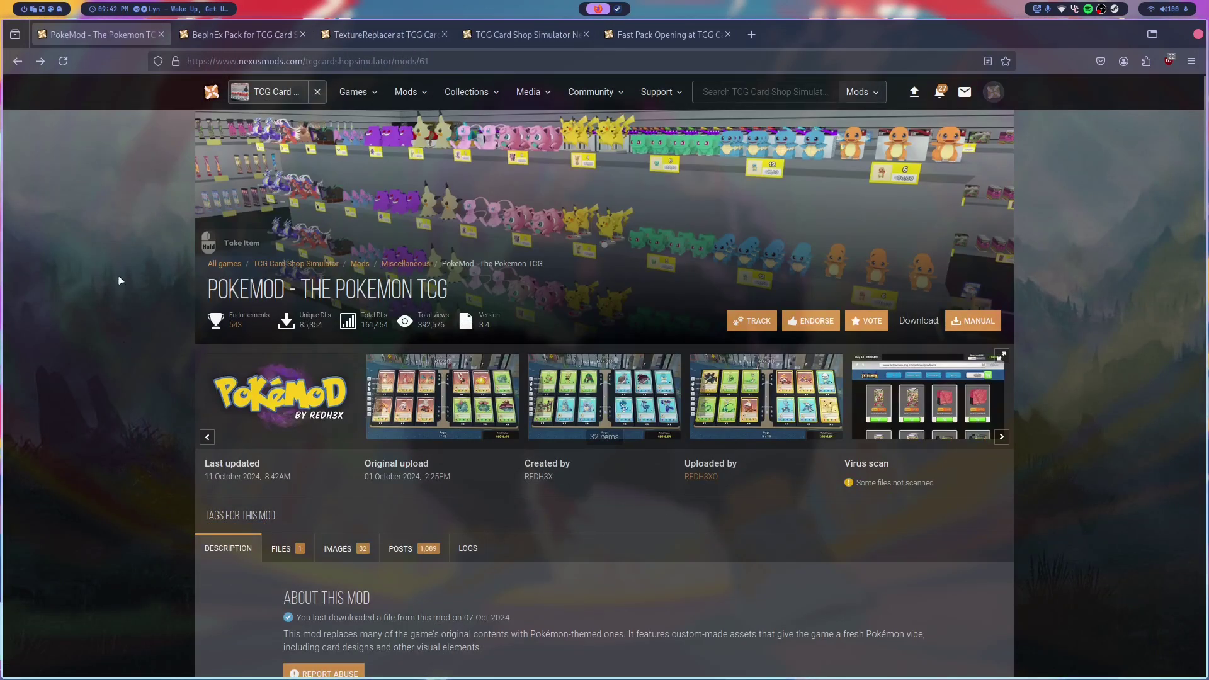
{"action": "scroll", "coordinate": [115, 354], "scroll_direction": "down", "scroll_amount": 15}
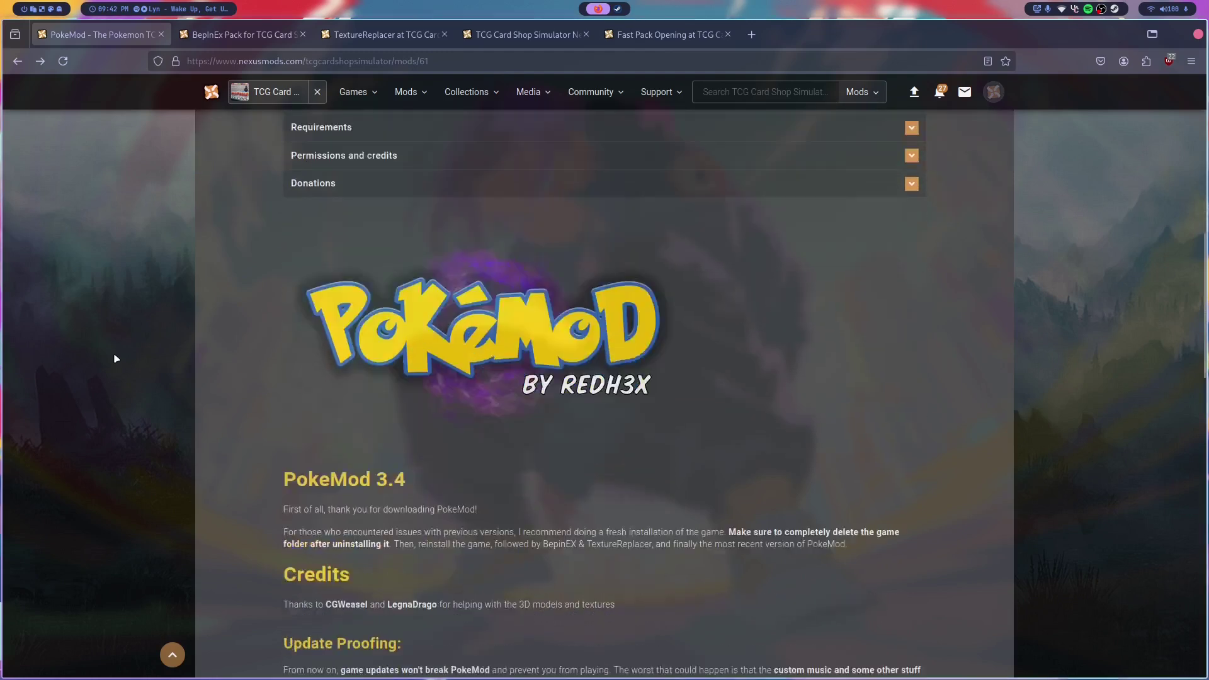
{"action": "scroll", "coordinate": [114, 358], "scroll_direction": "down", "scroll_amount": 3}
{"action": "scroll", "coordinate": [145, 271], "scroll_direction": "up", "scroll_amount": 1}
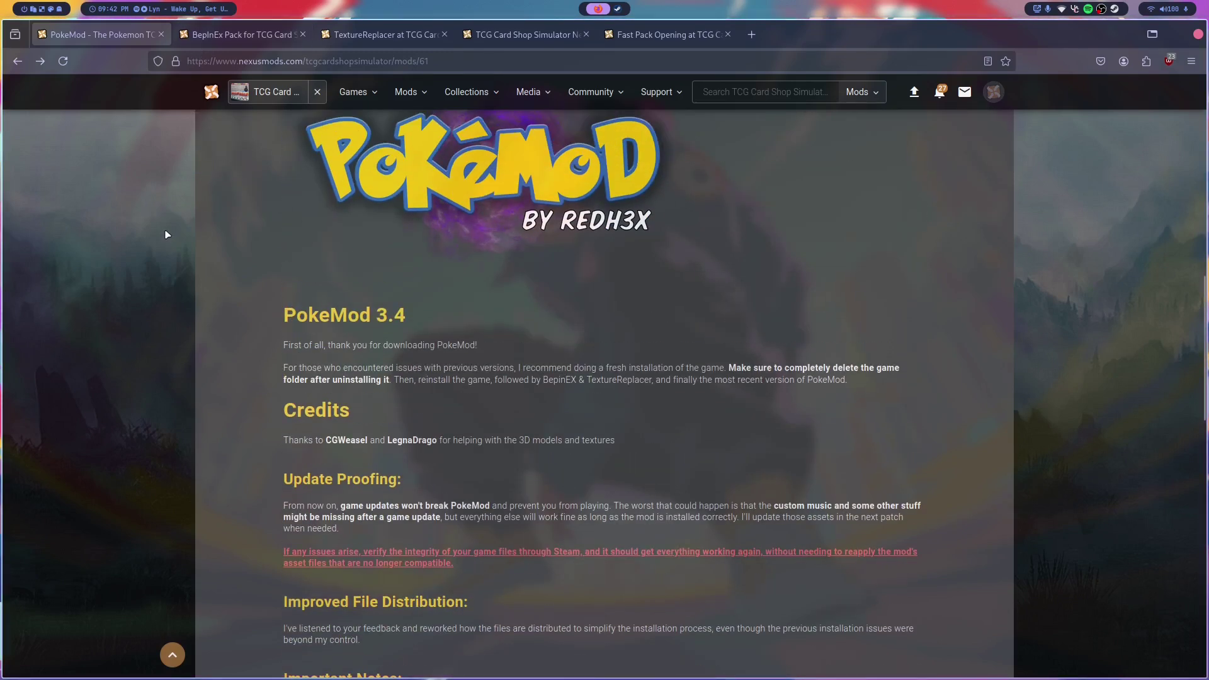
{"action": "scroll", "coordinate": [166, 235], "scroll_direction": "down", "scroll_amount": 5}
{"action": "scroll", "coordinate": [165, 235], "scroll_direction": "up", "scroll_amount": 12}
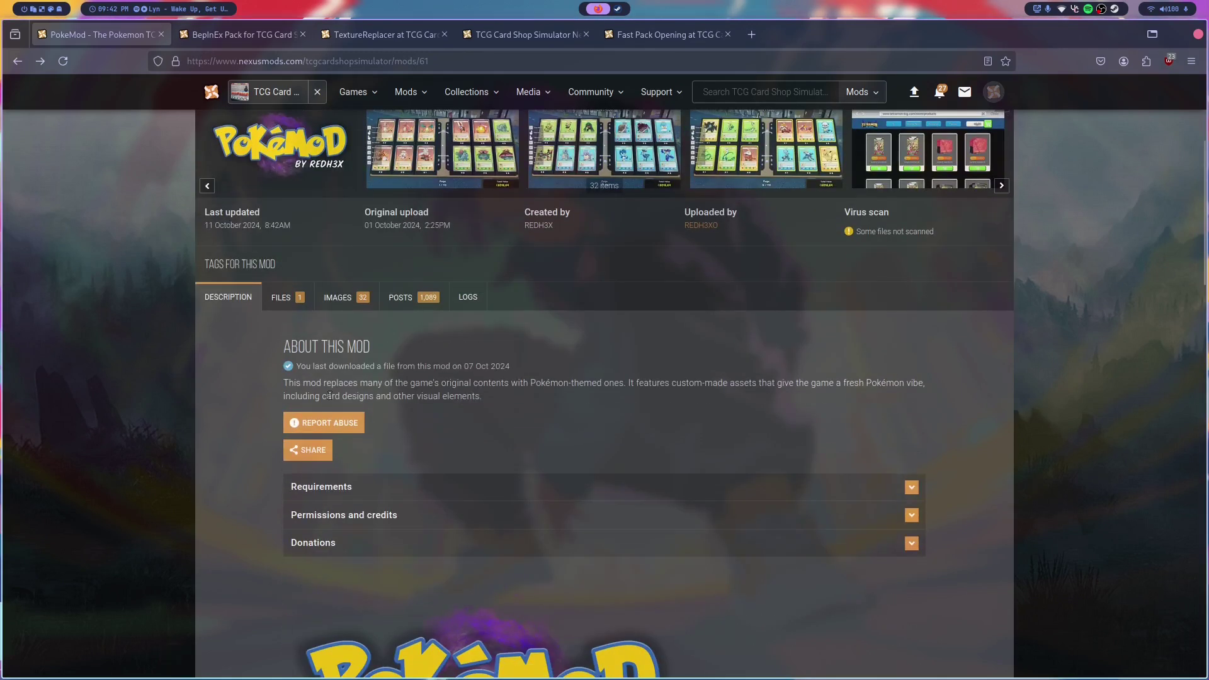
{"action": "scroll", "coordinate": [135, 381], "scroll_direction": "up", "scroll_amount": 3}
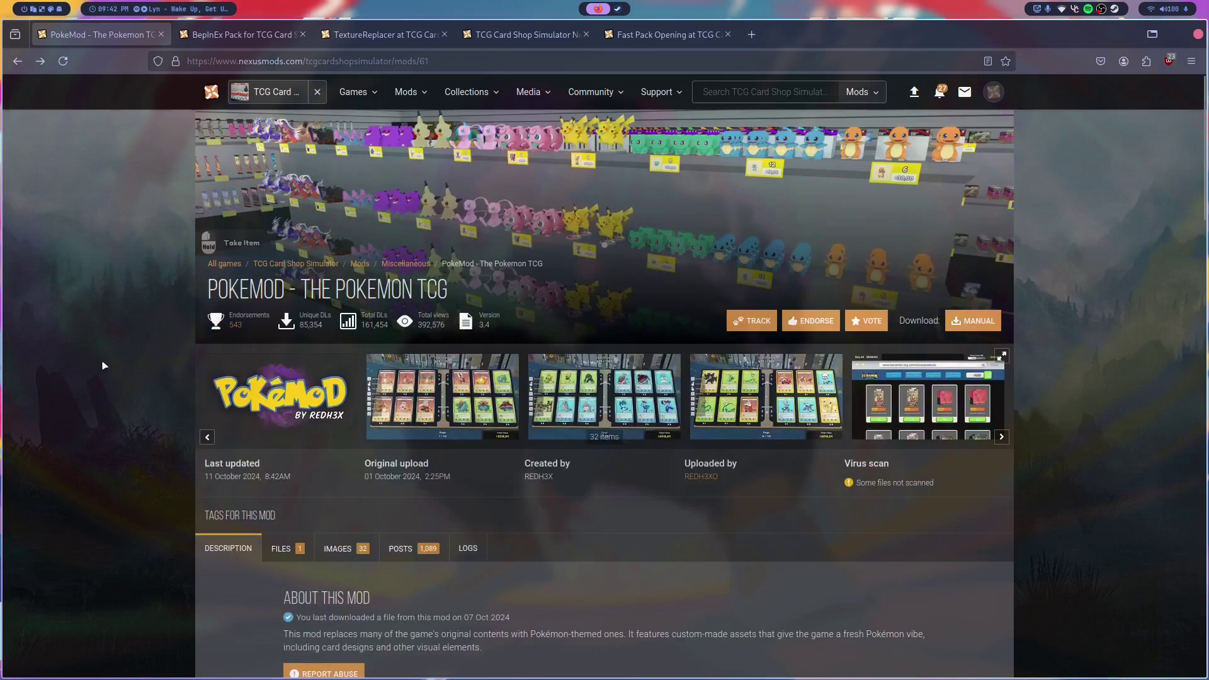
- Check the main and old files offered for PokeMod and go back to the mod's description
{"action": "left_click", "coordinate": [283, 554]}
{"action": "scroll", "coordinate": [143, 367], "scroll_direction": "down", "scroll_amount": 2}
{"action": "scroll", "coordinate": [143, 366], "scroll_direction": "down", "scroll_amount": 3}
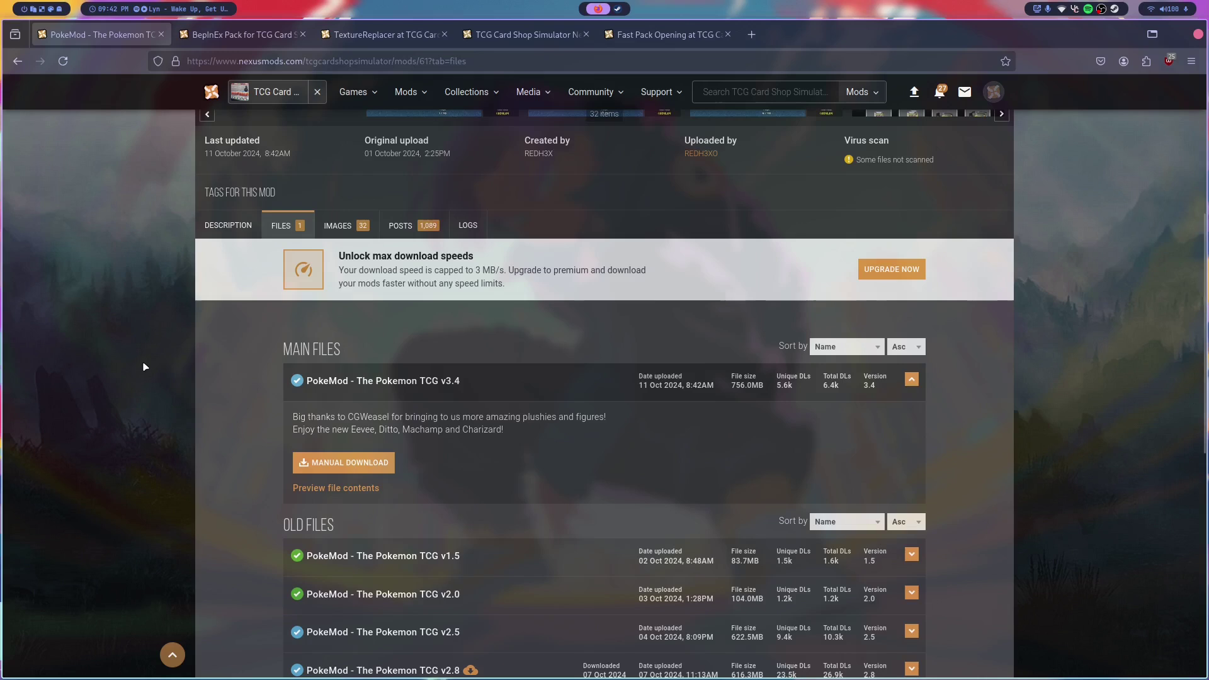
{"action": "scroll", "coordinate": [208, 397], "scroll_direction": "up", "scroll_amount": 5}
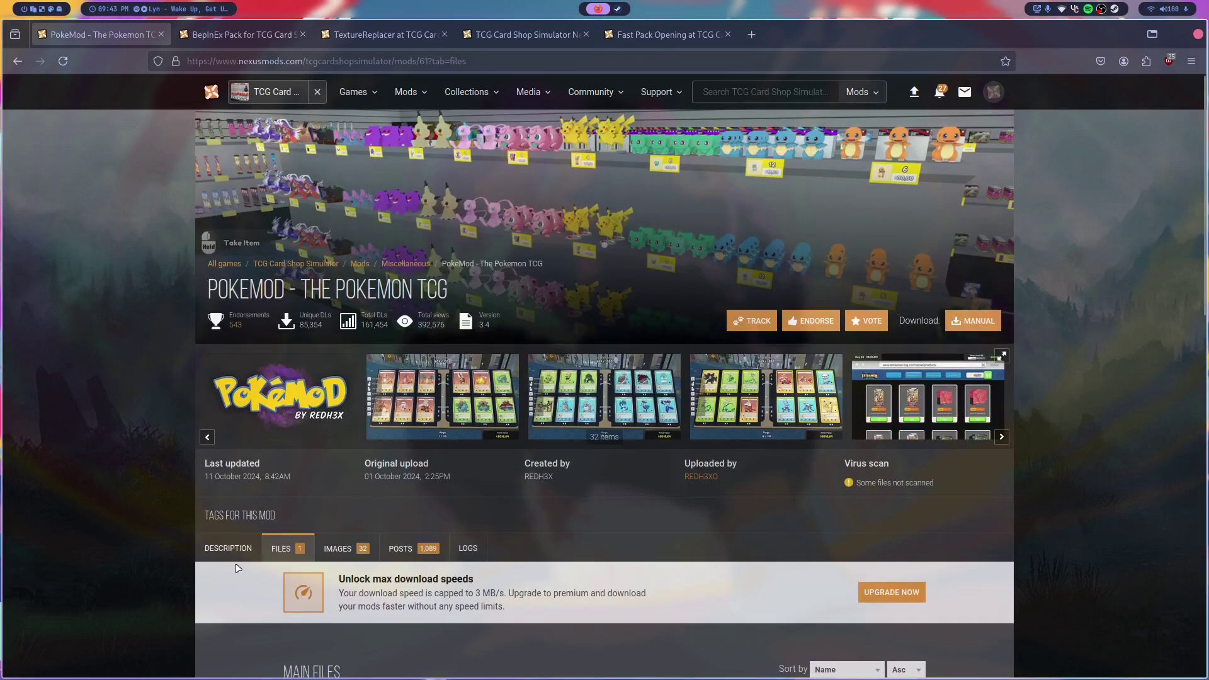
{"action": "key", "text": "alt+Left"}
{"action": "scroll", "coordinate": [90, 261], "scroll_direction": "up", "scroll_amount": 4}
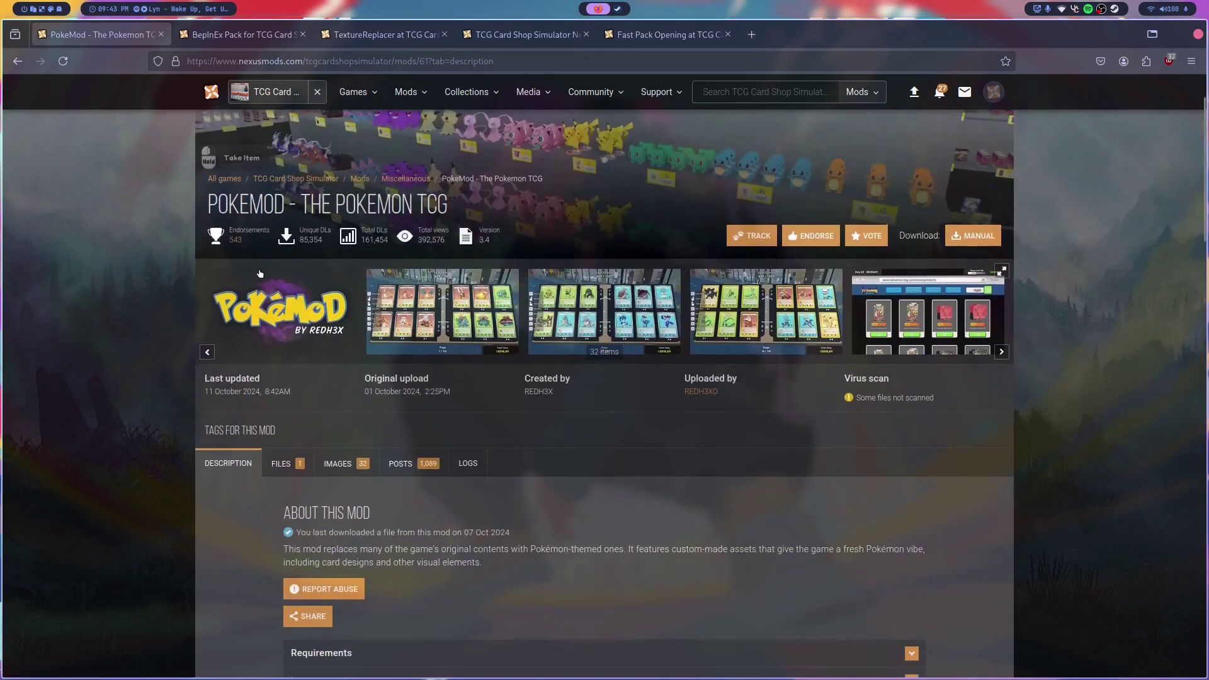
- Browse several screenshots in the PokeMod image gallery, starting with the card album picture, and close the viewer
{"action": "left_click", "coordinate": [489, 337]}
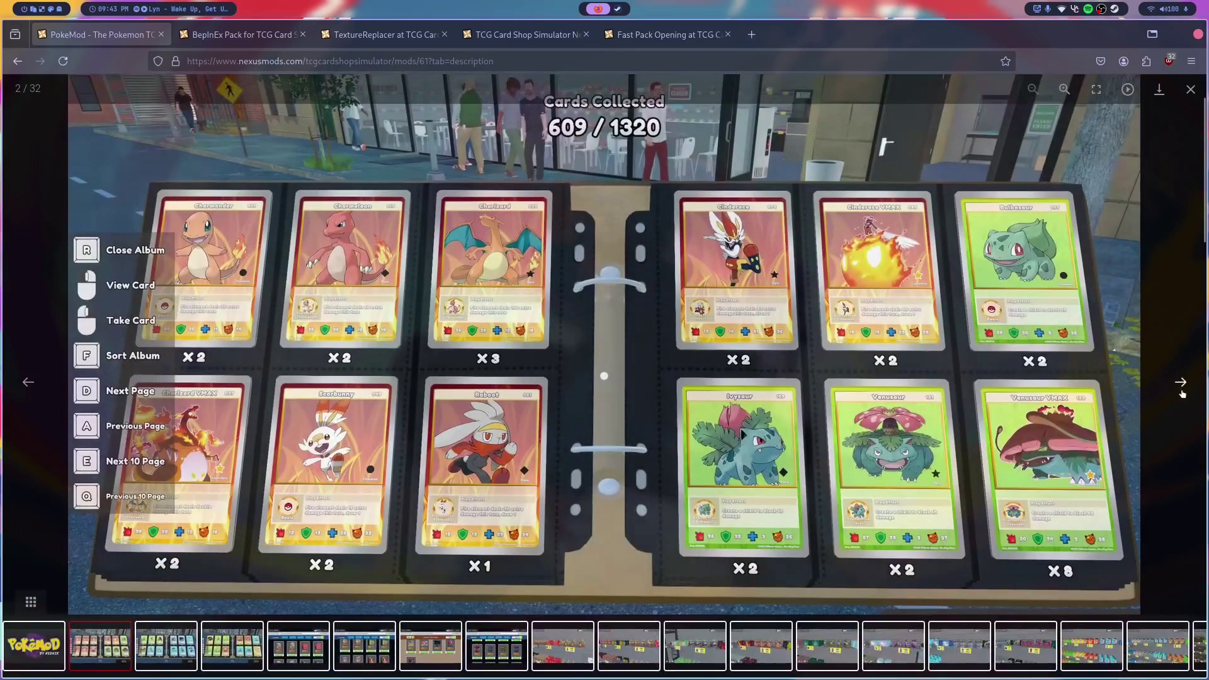
{"action": "left_click", "coordinate": [1181, 383]}
{"action": "left_click", "coordinate": [1181, 384]}
{"action": "left_click", "coordinate": [1181, 384]}
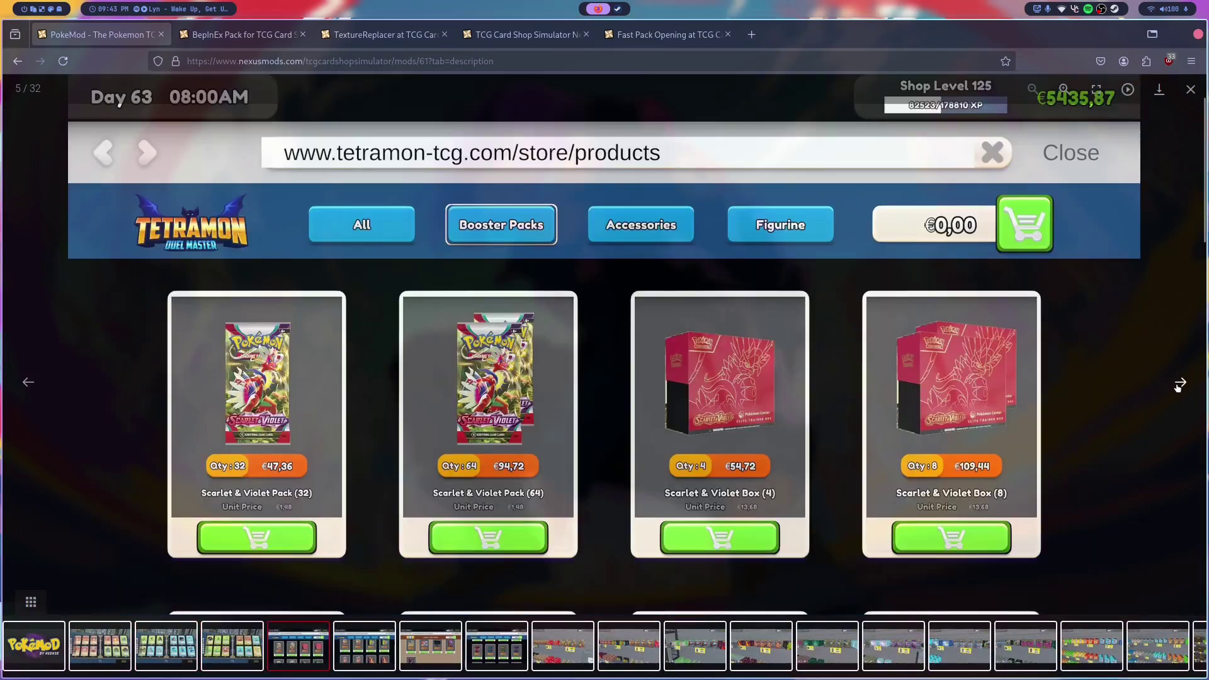
{"action": "left_click", "coordinate": [1181, 384]}
{"action": "left_click", "coordinate": [1181, 383]}
{"action": "key", "text": "Escape"}
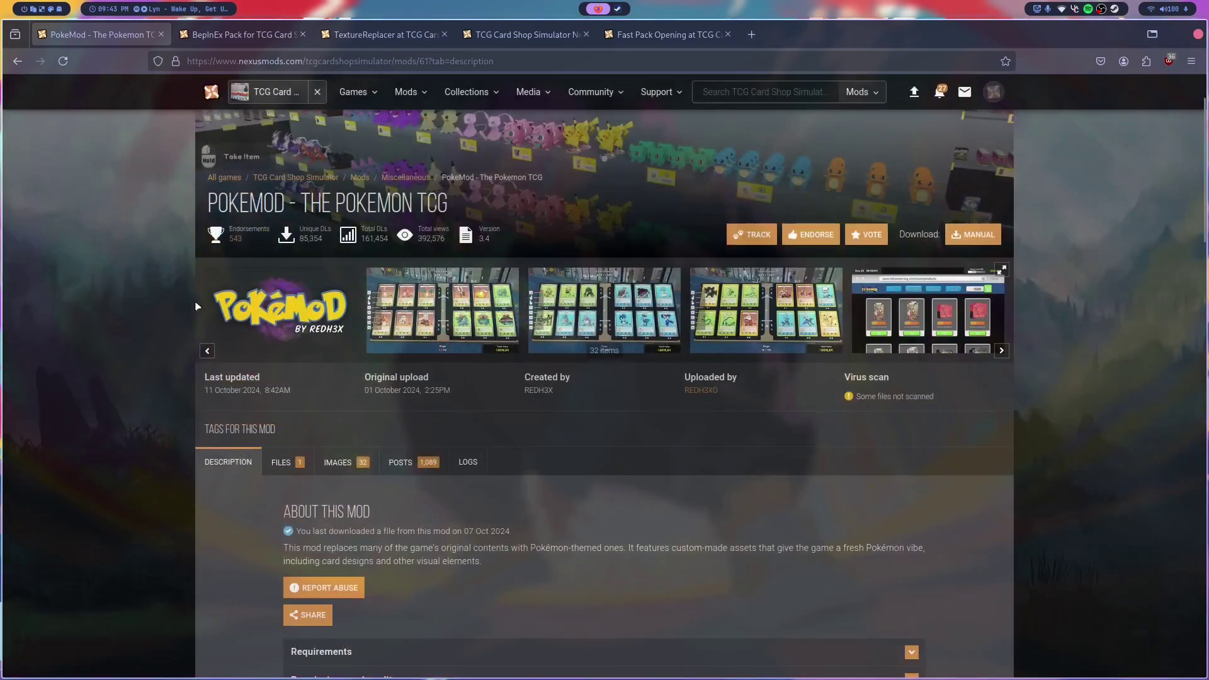
- Expand the requirements on the PokeMod page and read where BepInEx and TextureReplacer have to go
{"action": "scroll", "coordinate": [178, 329], "scroll_direction": "down", "scroll_amount": 6}
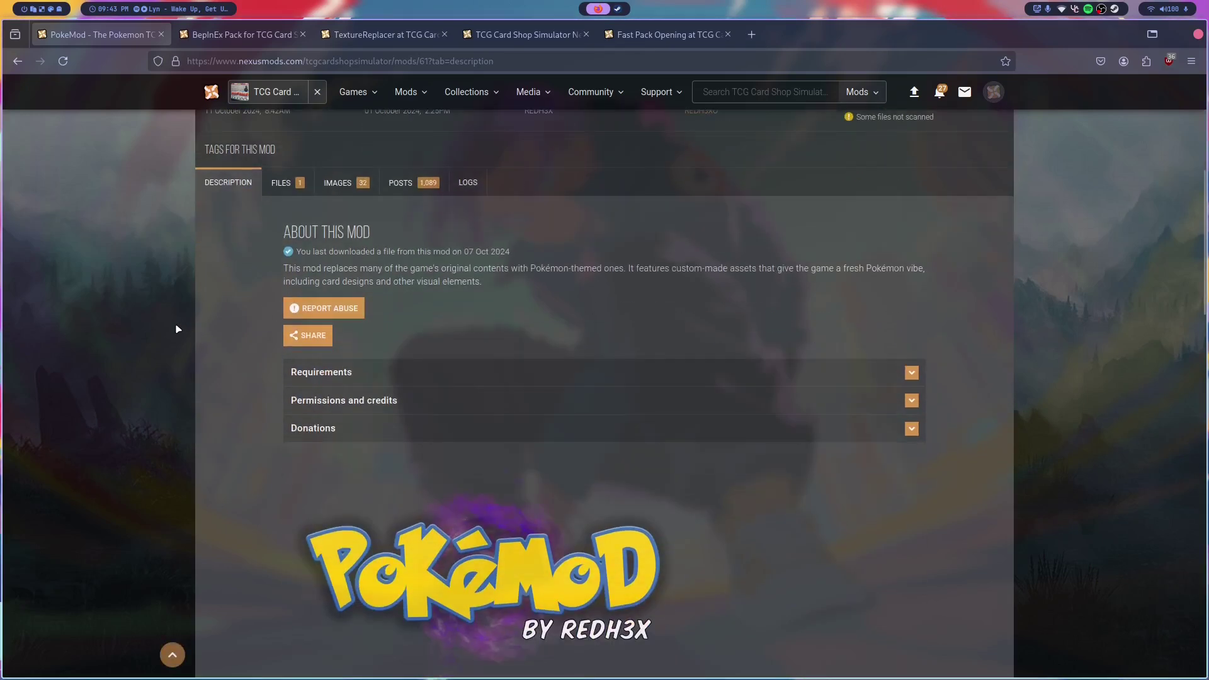
{"action": "left_click", "coordinate": [454, 258]}
{"action": "left_click", "coordinate": [332, 257]}
{"action": "left_click", "coordinate": [358, 255]}
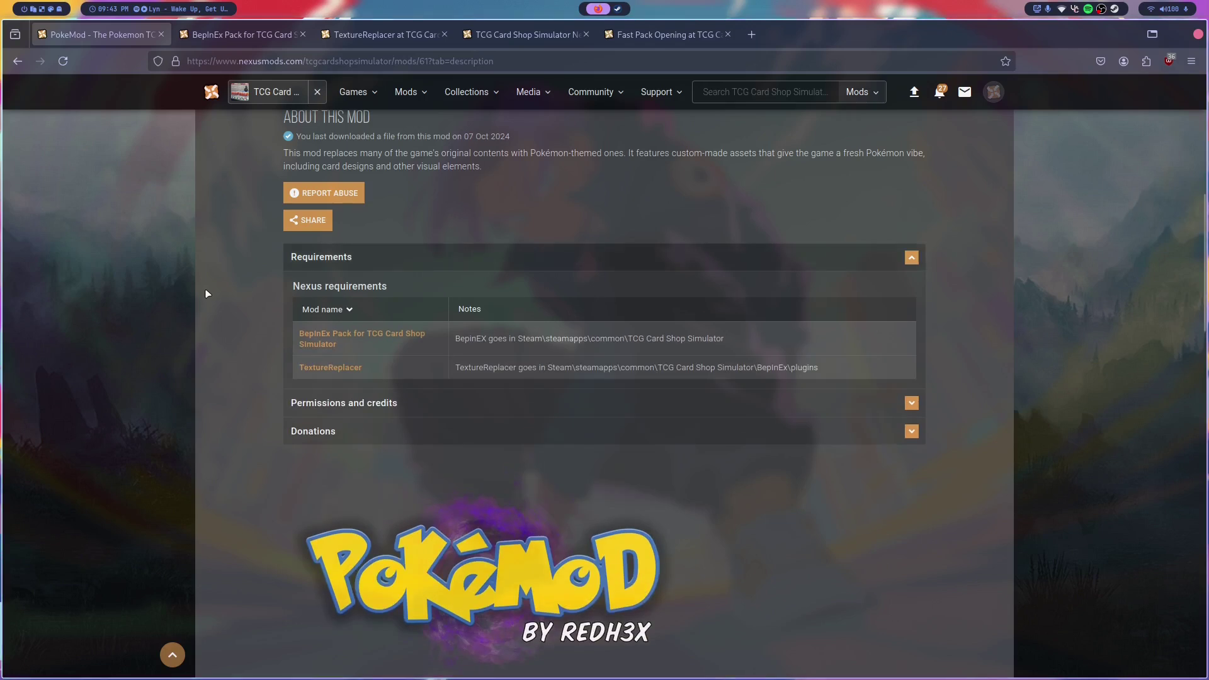
{"action": "scroll", "coordinate": [214, 288], "scroll_direction": "down", "scroll_amount": 1}
{"action": "scroll", "coordinate": [219, 252], "scroll_direction": "down", "scroll_amount": 2}
{"action": "scroll", "coordinate": [219, 252], "scroll_direction": "up", "scroll_amount": 1}
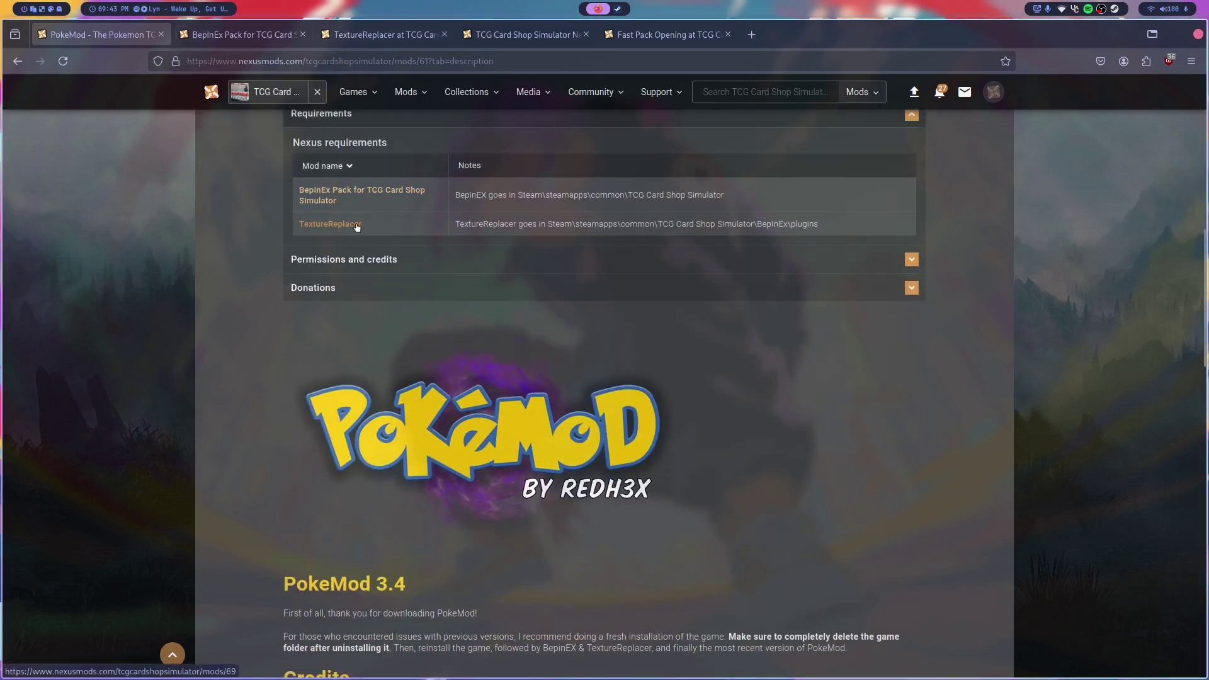
- Read the BepInEx Pack page, including its requirements and installation guide, and return to the top of the page
{"action": "left_click", "coordinate": [241, 61]}
{"action": "left_click", "coordinate": [243, 36]}
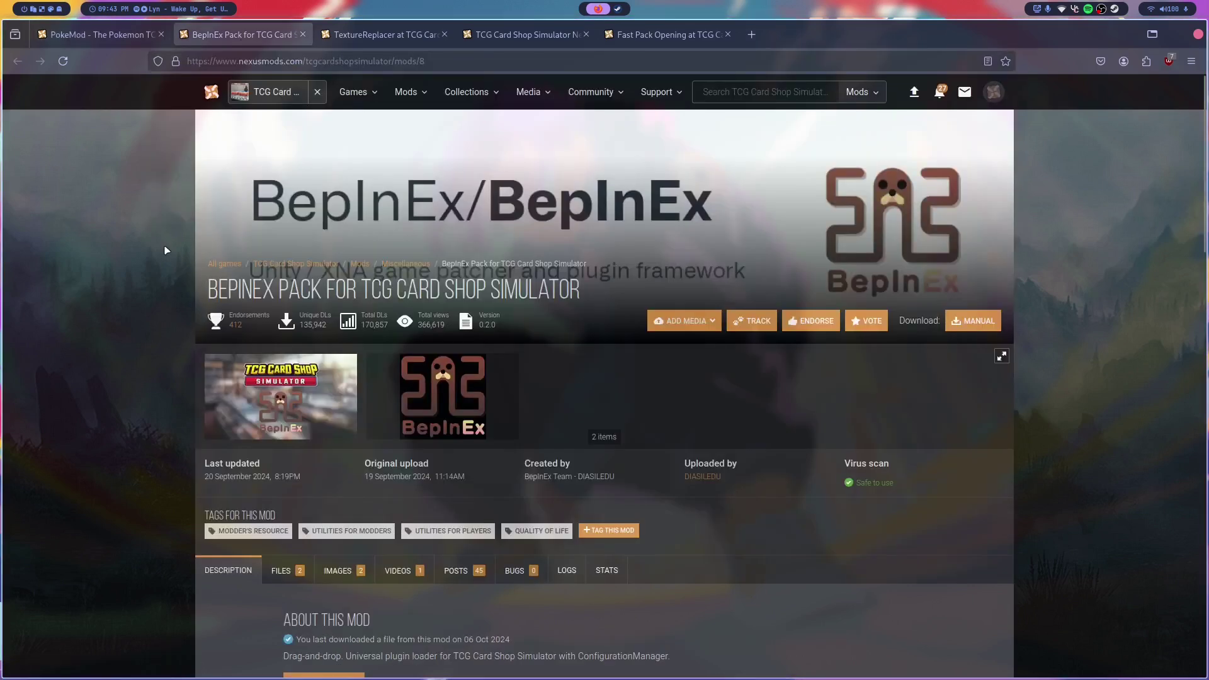
{"action": "scroll", "coordinate": [165, 254], "scroll_direction": "down", "scroll_amount": 3}
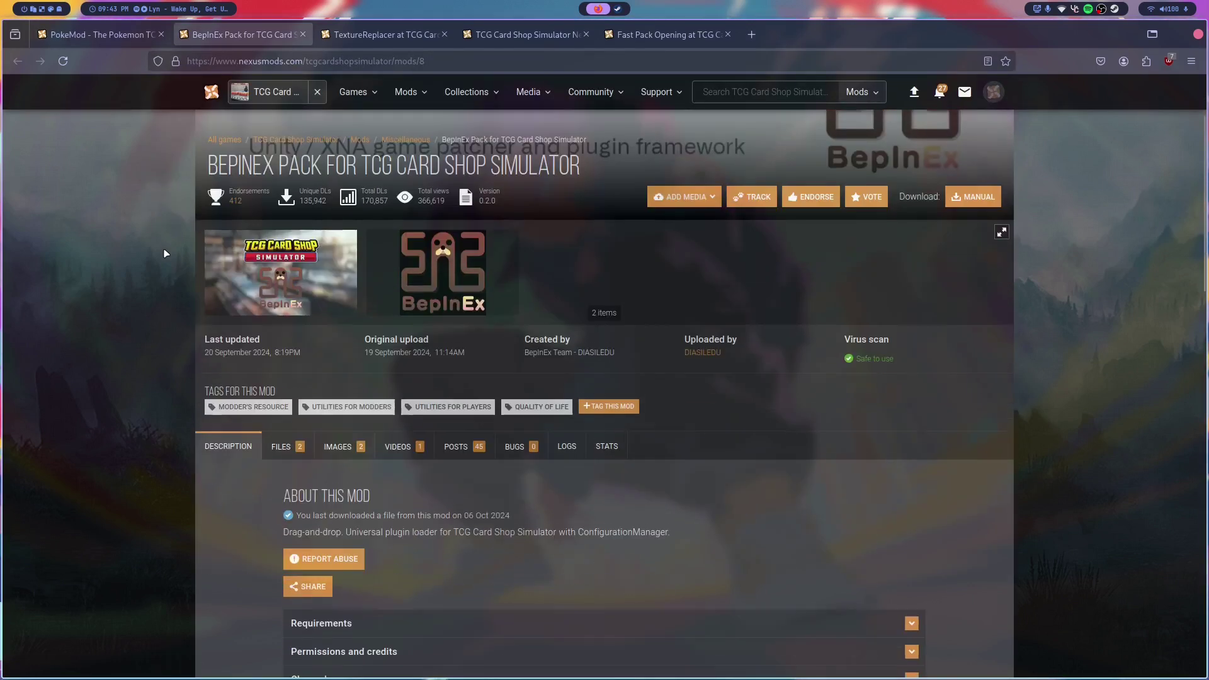
{"action": "scroll", "coordinate": [165, 253], "scroll_direction": "down", "scroll_amount": 8}
{"action": "scroll", "coordinate": [161, 252], "scroll_direction": "up", "scroll_amount": 4}
{"action": "left_click", "coordinate": [372, 345]}
{"action": "scroll", "coordinate": [183, 305], "scroll_direction": "down", "scroll_amount": 15}
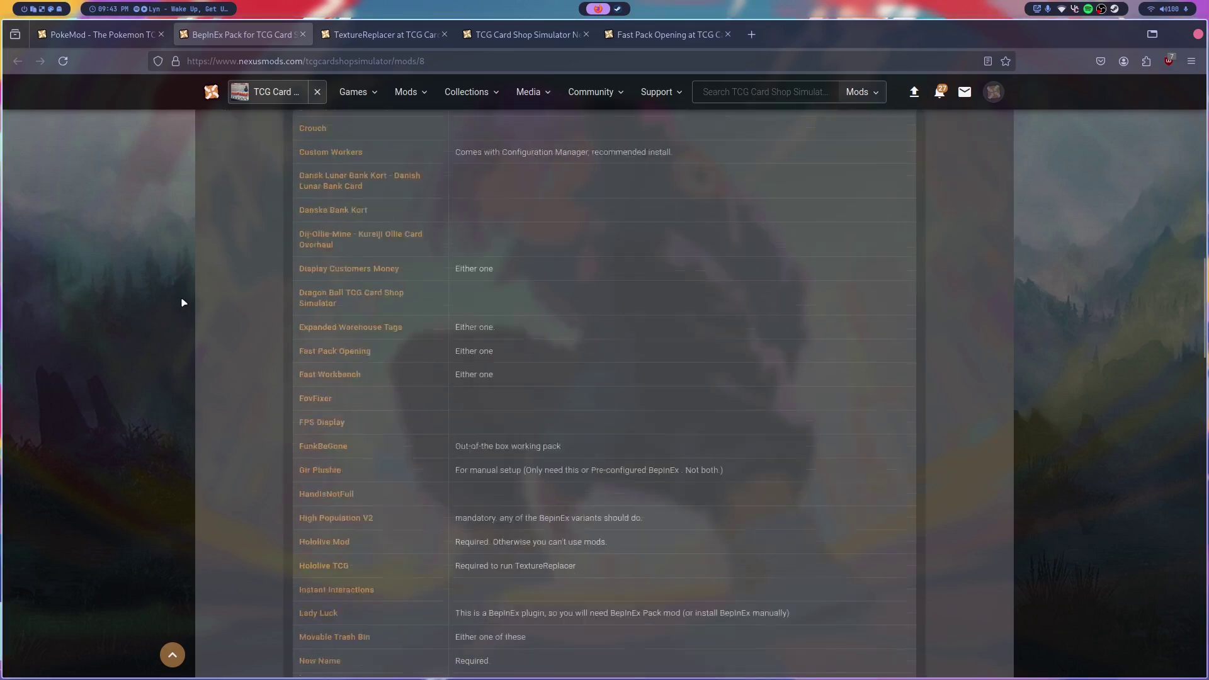
{"action": "scroll", "coordinate": [183, 303], "scroll_direction": "up", "scroll_amount": 15}
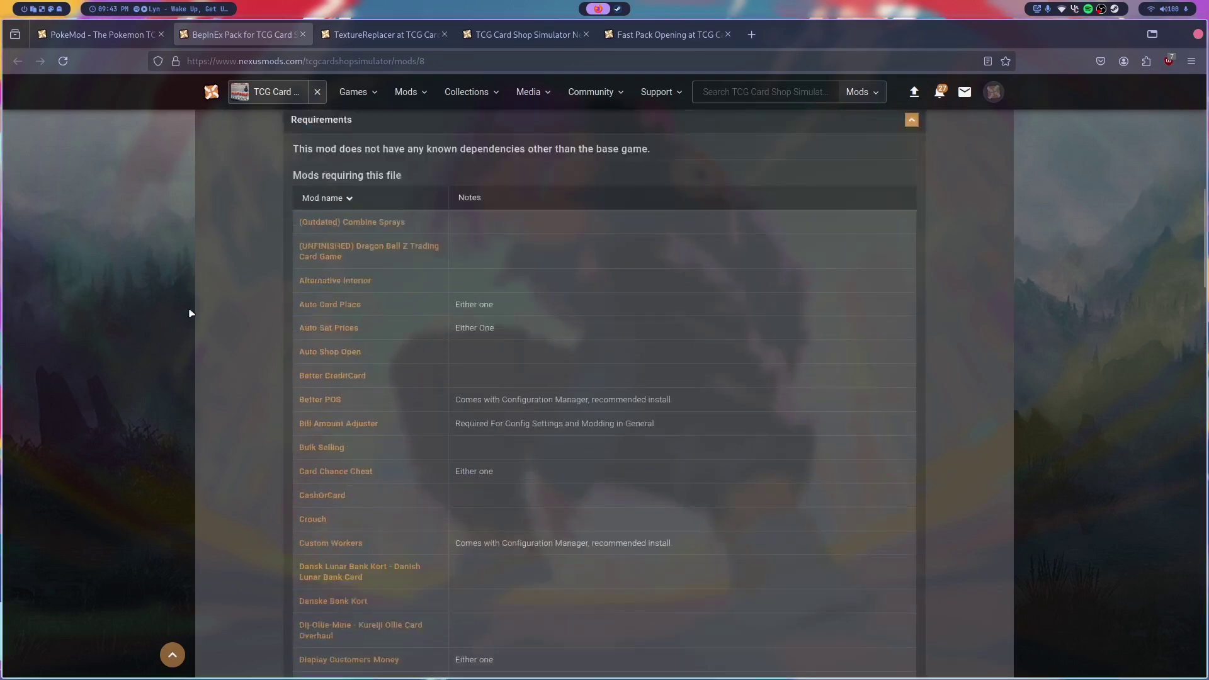
{"action": "left_click", "coordinate": [376, 392]}
{"action": "scroll", "coordinate": [204, 275], "scroll_direction": "down", "scroll_amount": 10}
{"action": "scroll", "coordinate": [205, 275], "scroll_direction": "up", "scroll_amount": 8}
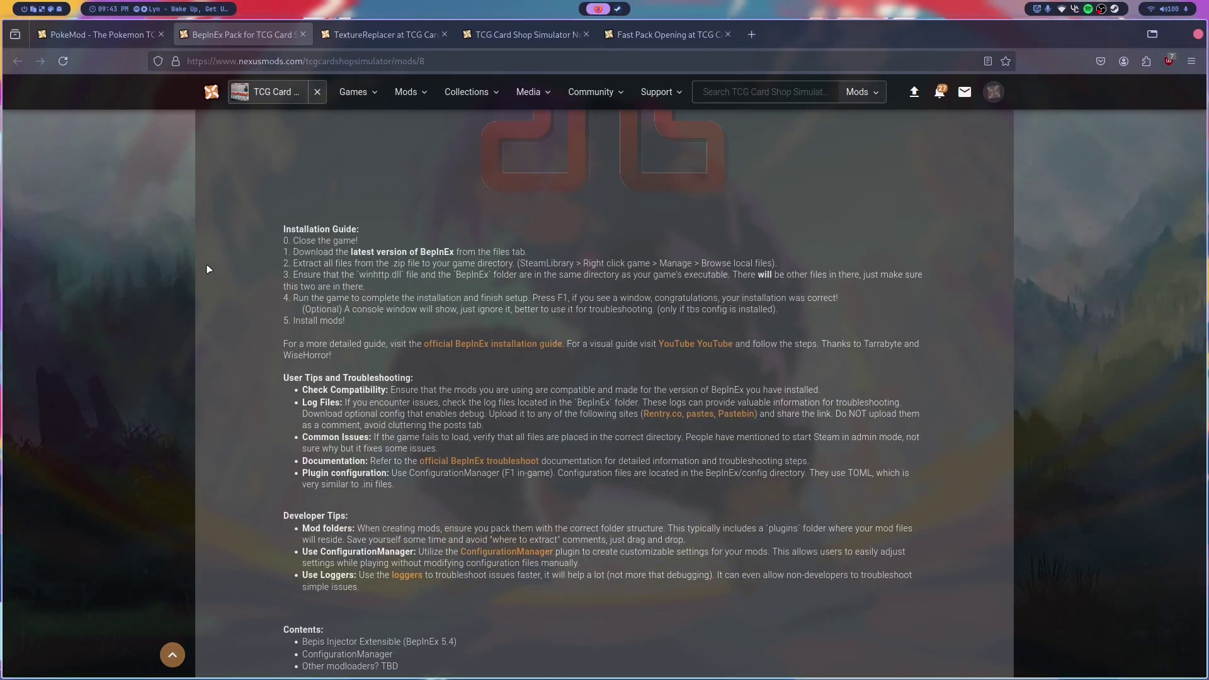
{"action": "left_click", "coordinate": [172, 655]}
- Go back to the PokeMod page and recheck its list of required mods
{"action": "left_click", "coordinate": [98, 35]}
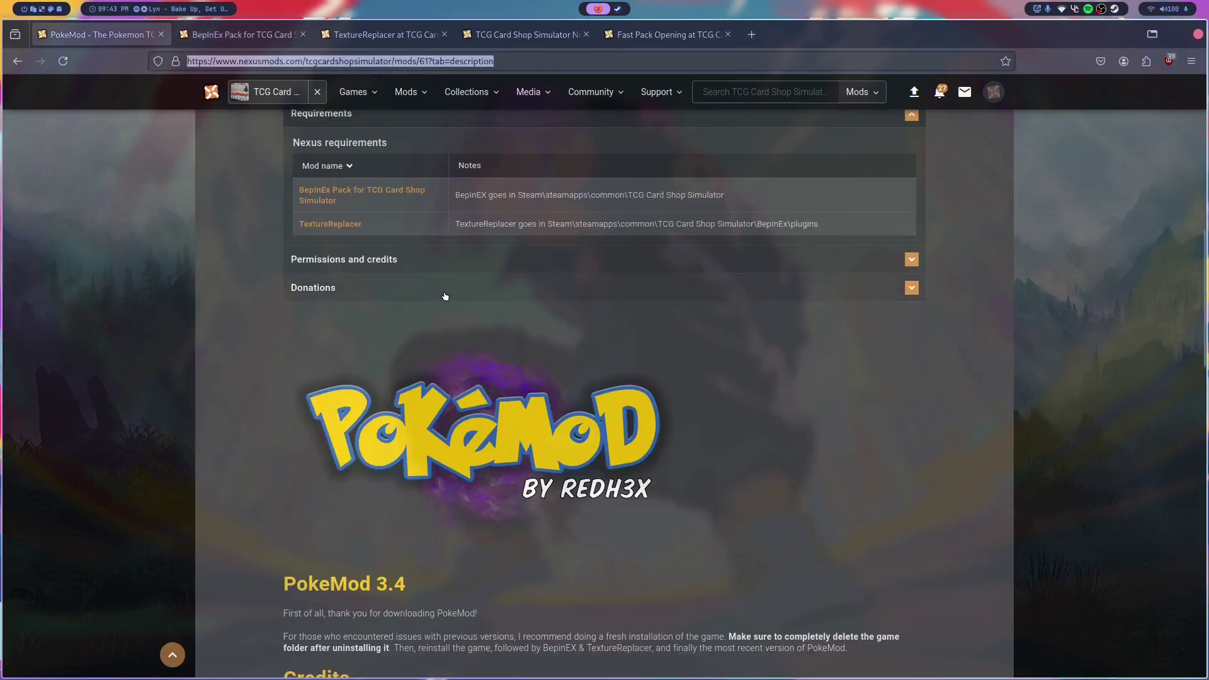
{"action": "left_click", "coordinate": [269, 390]}
{"action": "scroll", "coordinate": [267, 361], "scroll_direction": "up", "scroll_amount": 6}
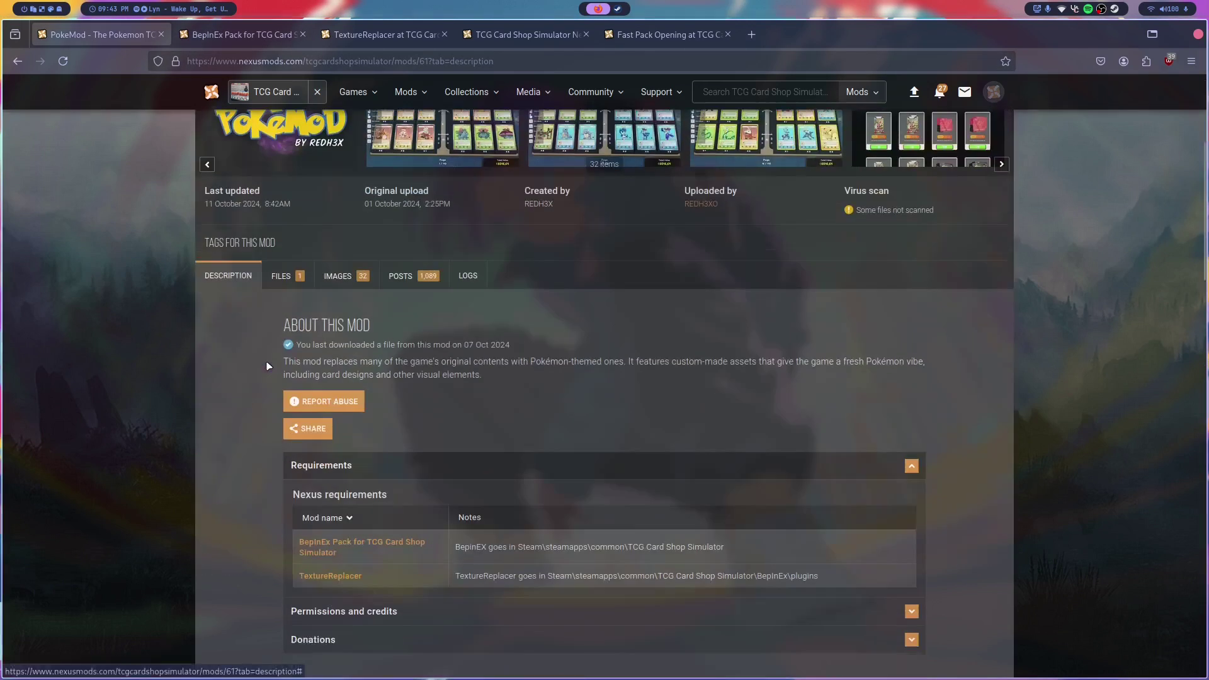
- Check the main and optional files offered on the TextureReplacer page
{"action": "left_click", "coordinate": [352, 35]}
{"action": "scroll", "coordinate": [142, 404], "scroll_direction": "down", "scroll_amount": 3}
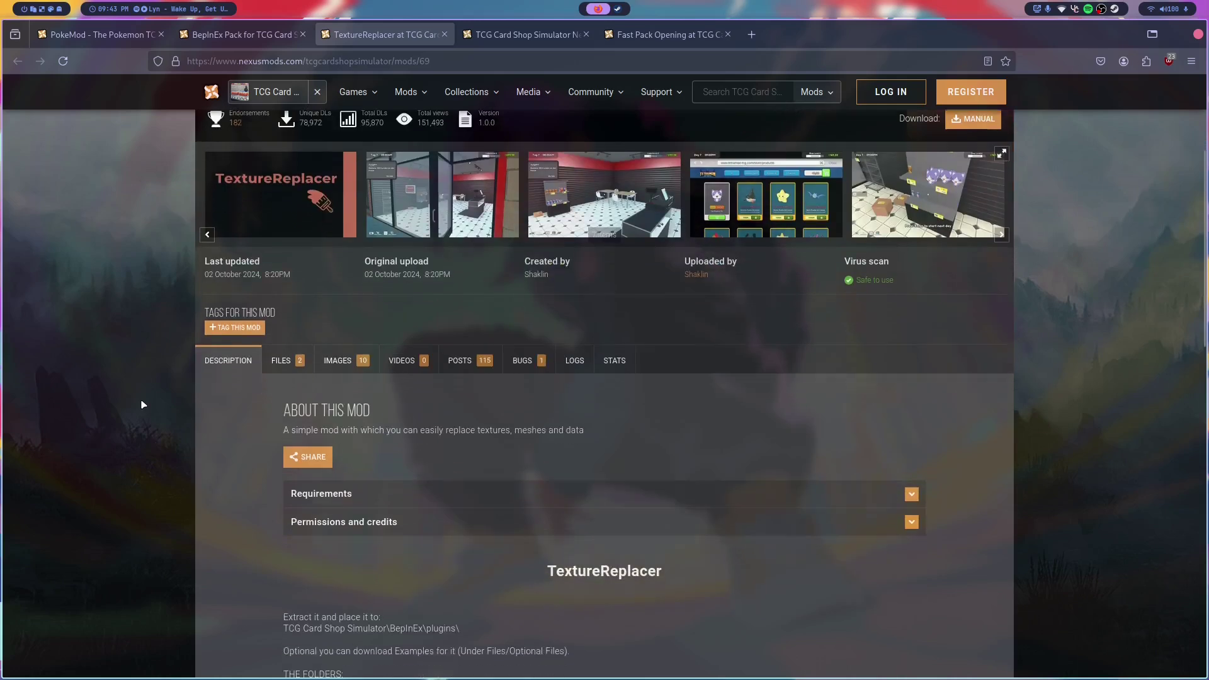
{"action": "left_click", "coordinate": [277, 364]}
{"action": "scroll", "coordinate": [131, 360], "scroll_direction": "down", "scroll_amount": 1}
{"action": "scroll", "coordinate": [133, 361], "scroll_direction": "down", "scroll_amount": 2}
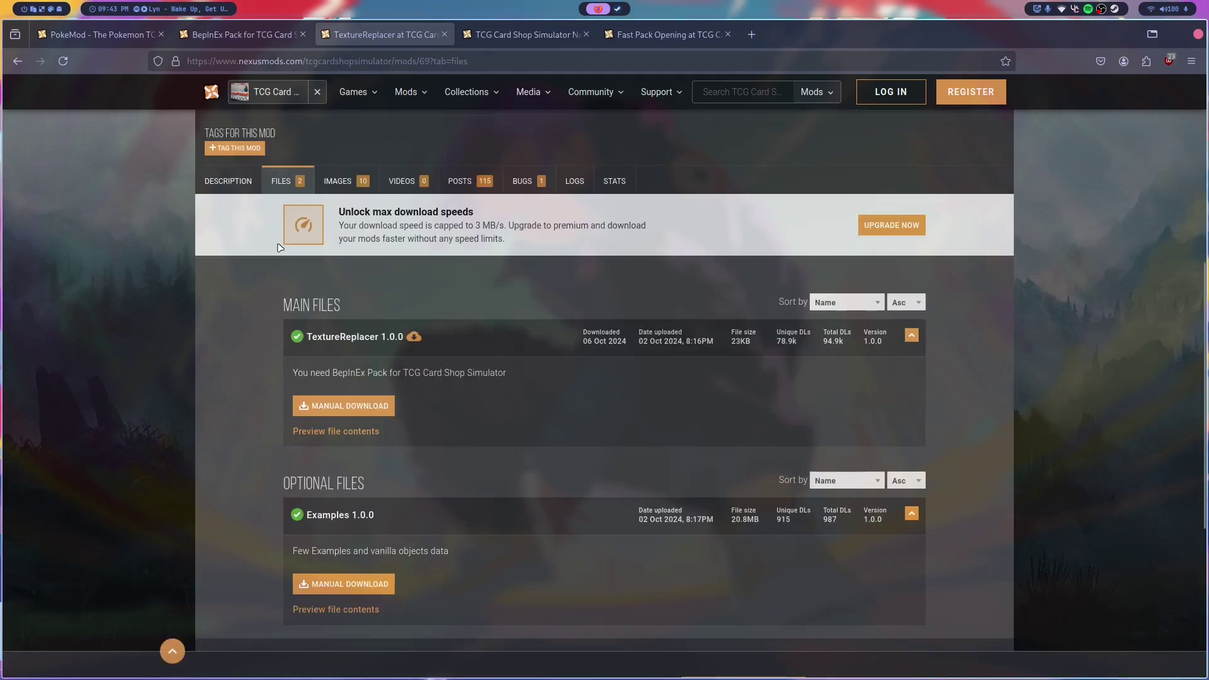
- Download the main file of BepInEx Pack for TCG Card Shop Simulator from its Nexus Mods page
{"action": "left_click", "coordinate": [211, 35]}
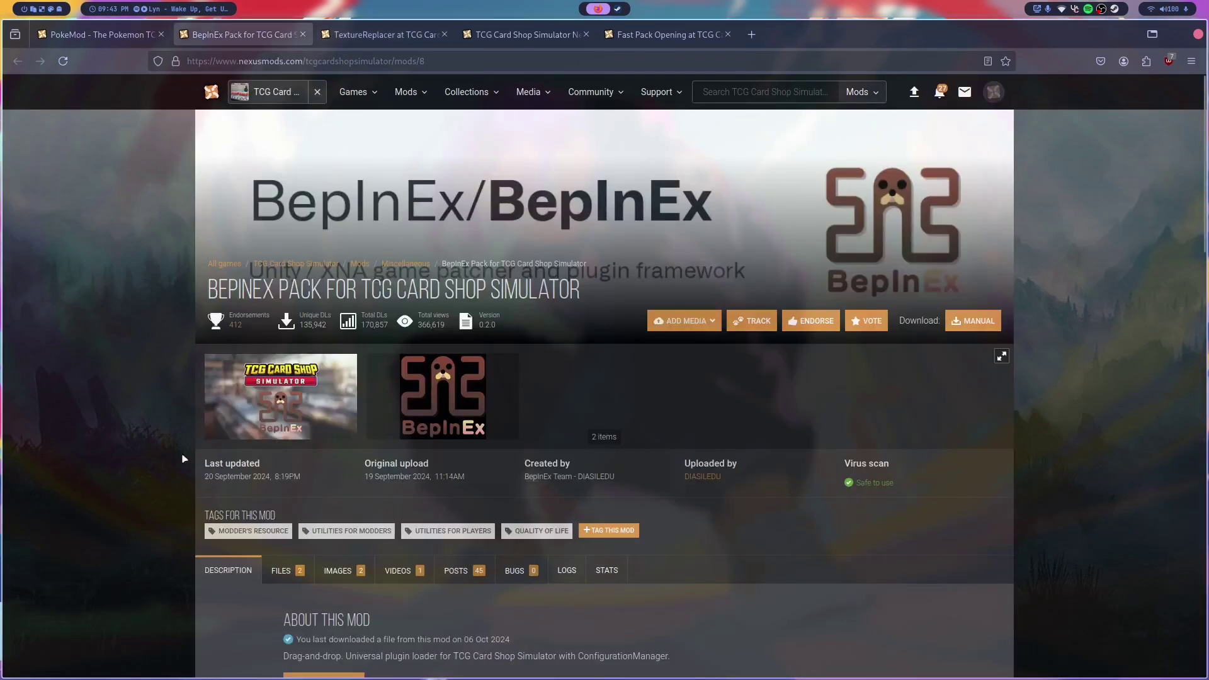
{"action": "scroll", "coordinate": [119, 391], "scroll_direction": "down", "scroll_amount": 3}
{"action": "left_click", "coordinate": [288, 281]}
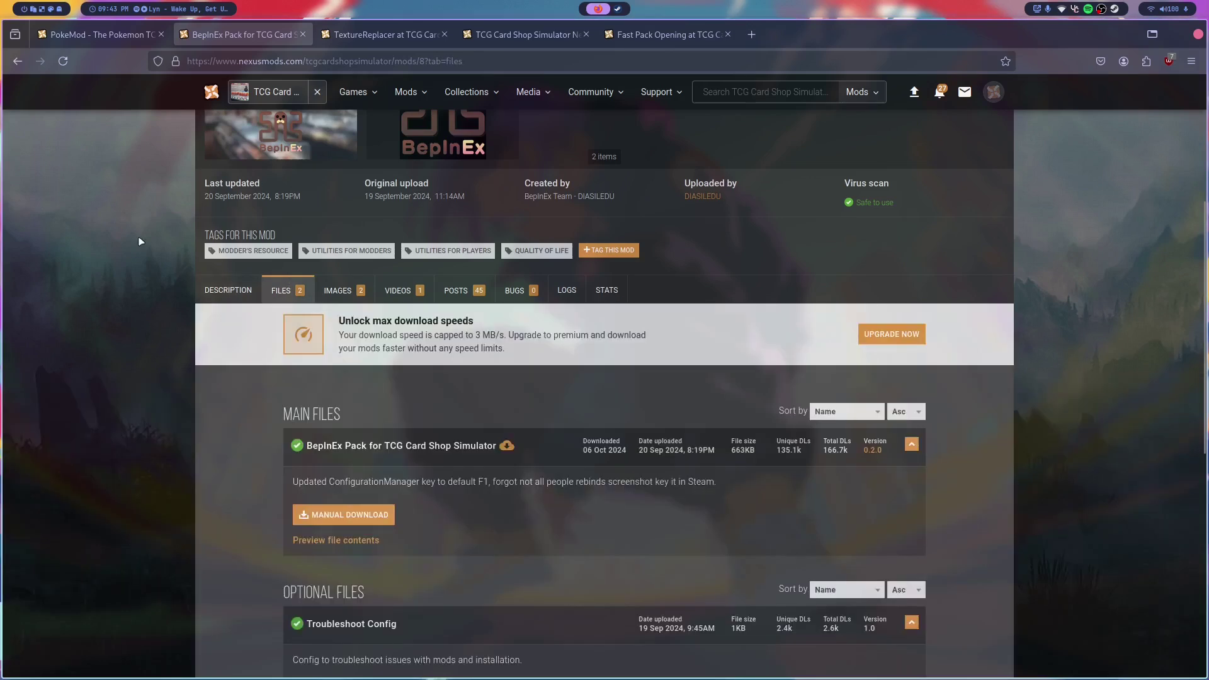
{"action": "scroll", "coordinate": [139, 241], "scroll_direction": "down", "scroll_amount": 2}
{"action": "left_click", "coordinate": [344, 335]}
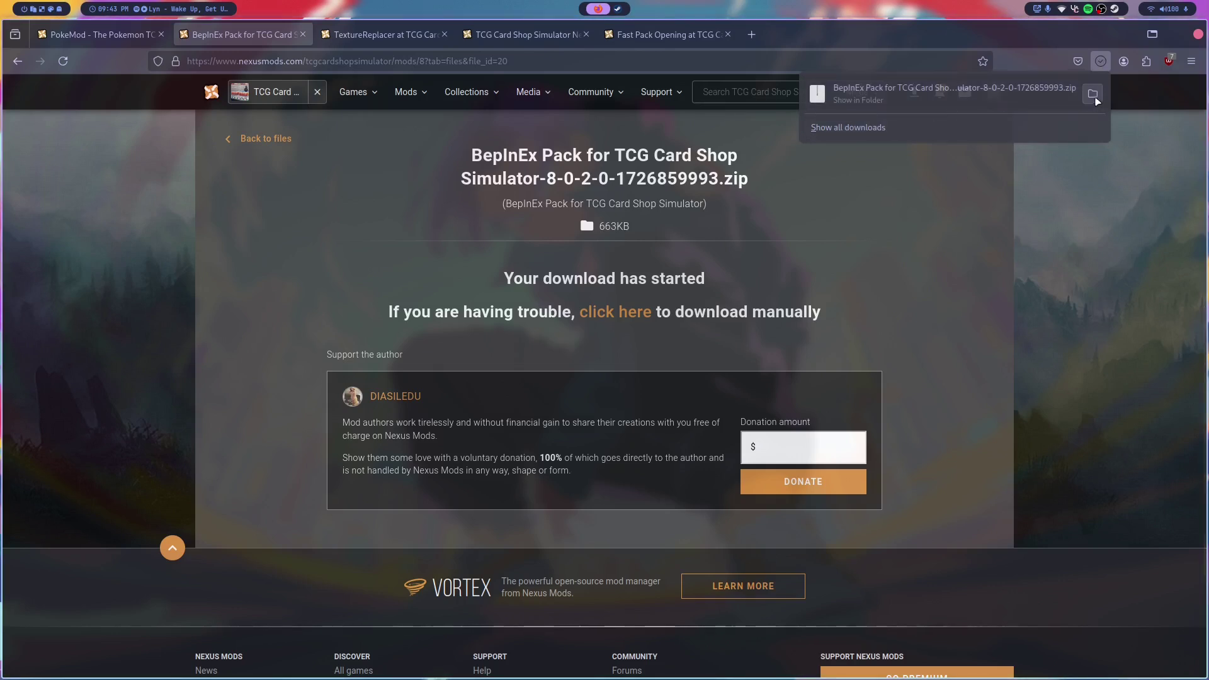
- Show the downloaded BepInEx Pack zip in the Downloads folder and open the archive
{"action": "left_click", "coordinate": [1094, 95]}
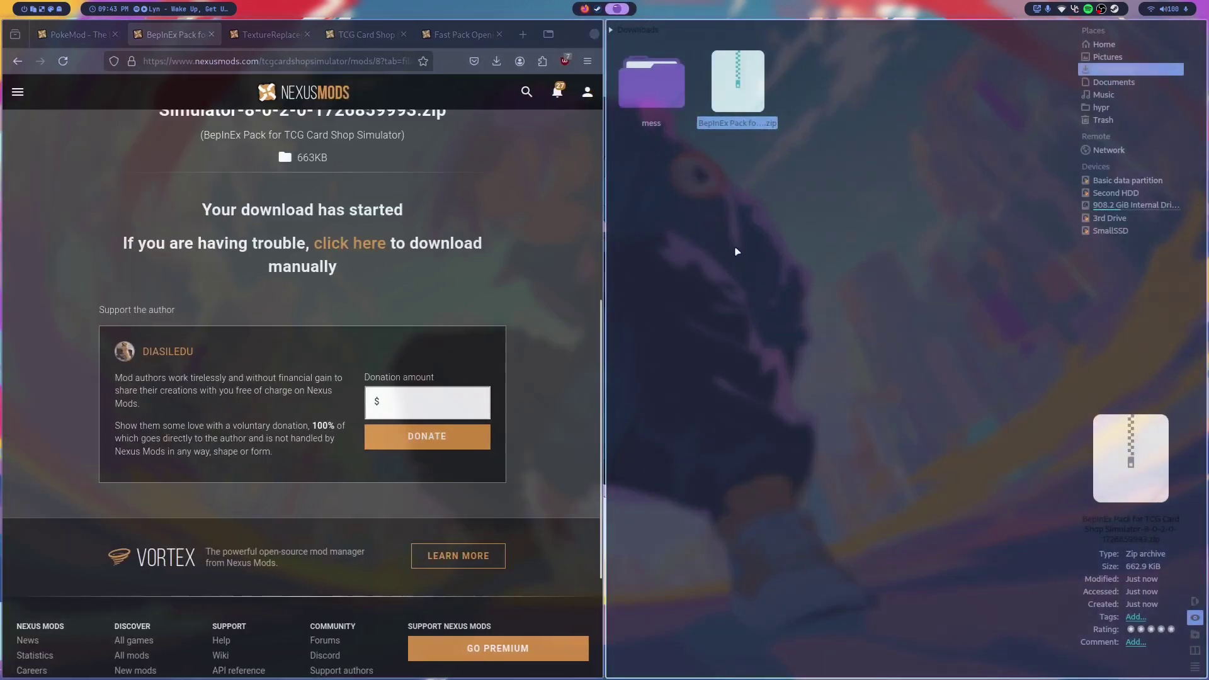
{"action": "left_click_drag", "start_coordinate": [810, 181], "coordinate": [812, 194]}
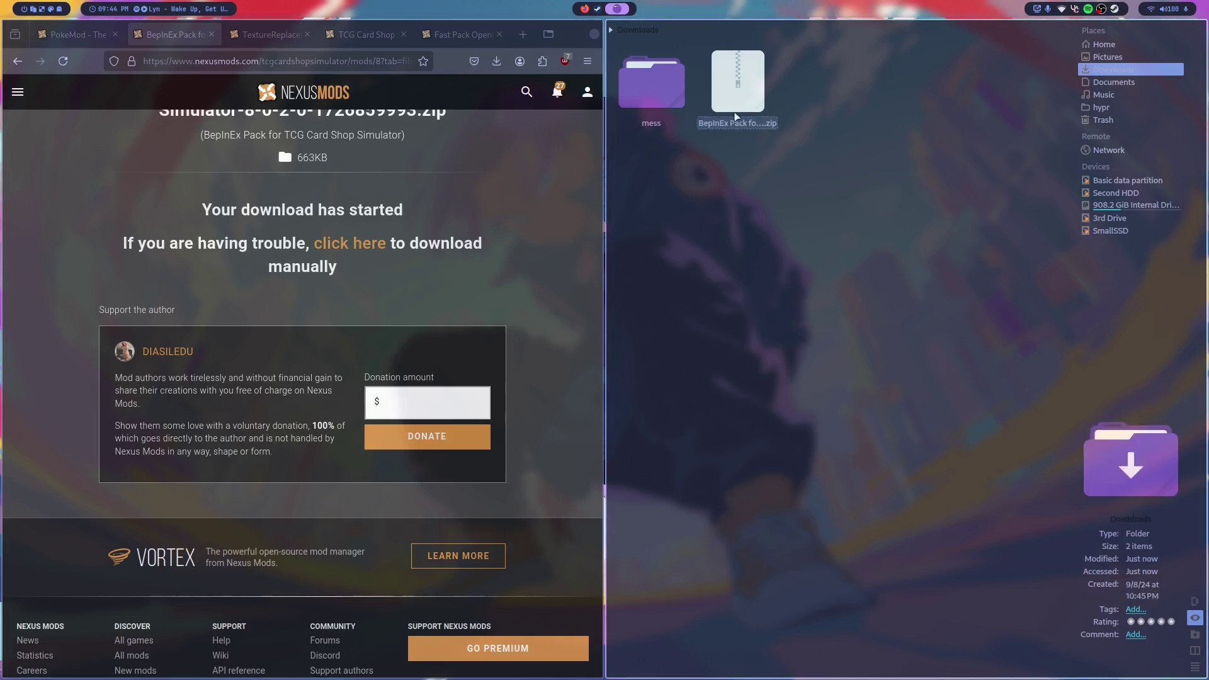
{"action": "left_click", "coordinate": [747, 97]}
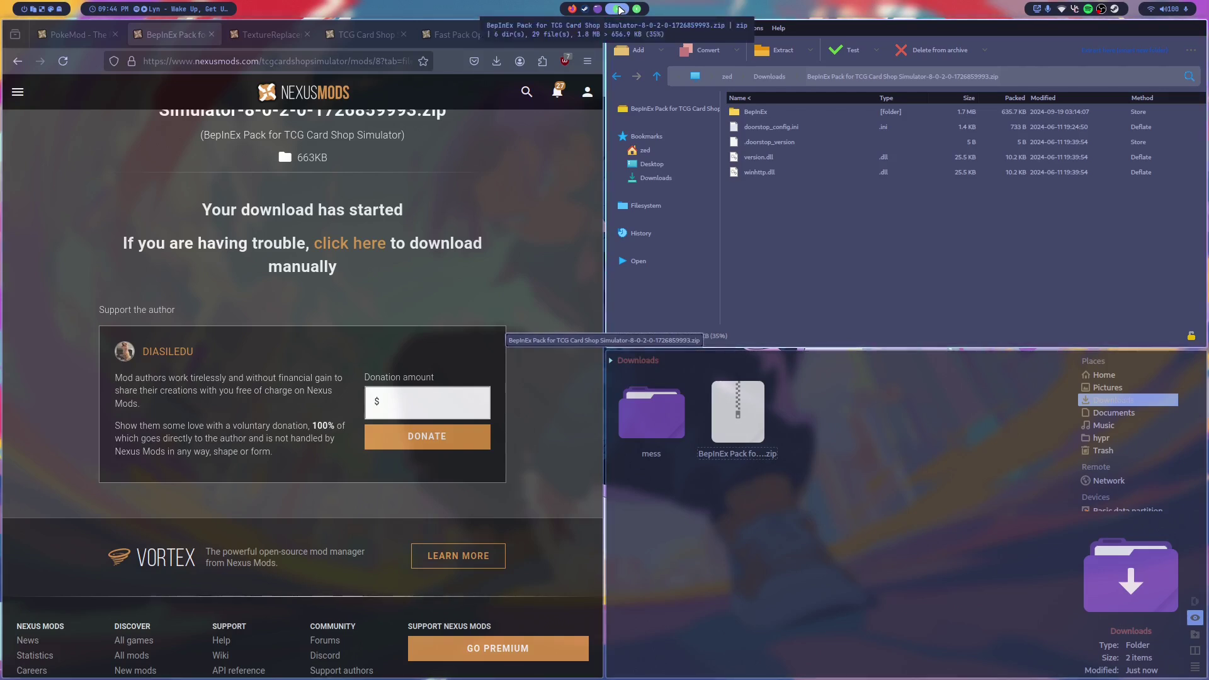
{"action": "key", "text": "super+a"}
{"action": "type", "text": "z"}
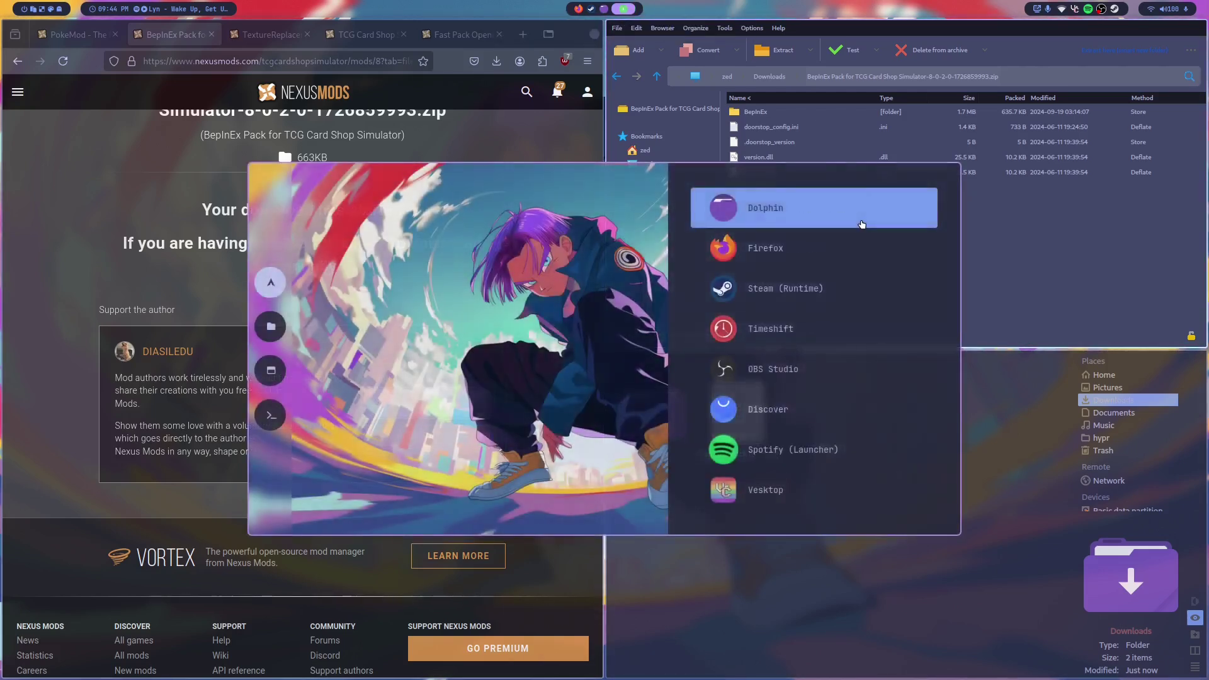
{"action": "key", "text": "Escape"}
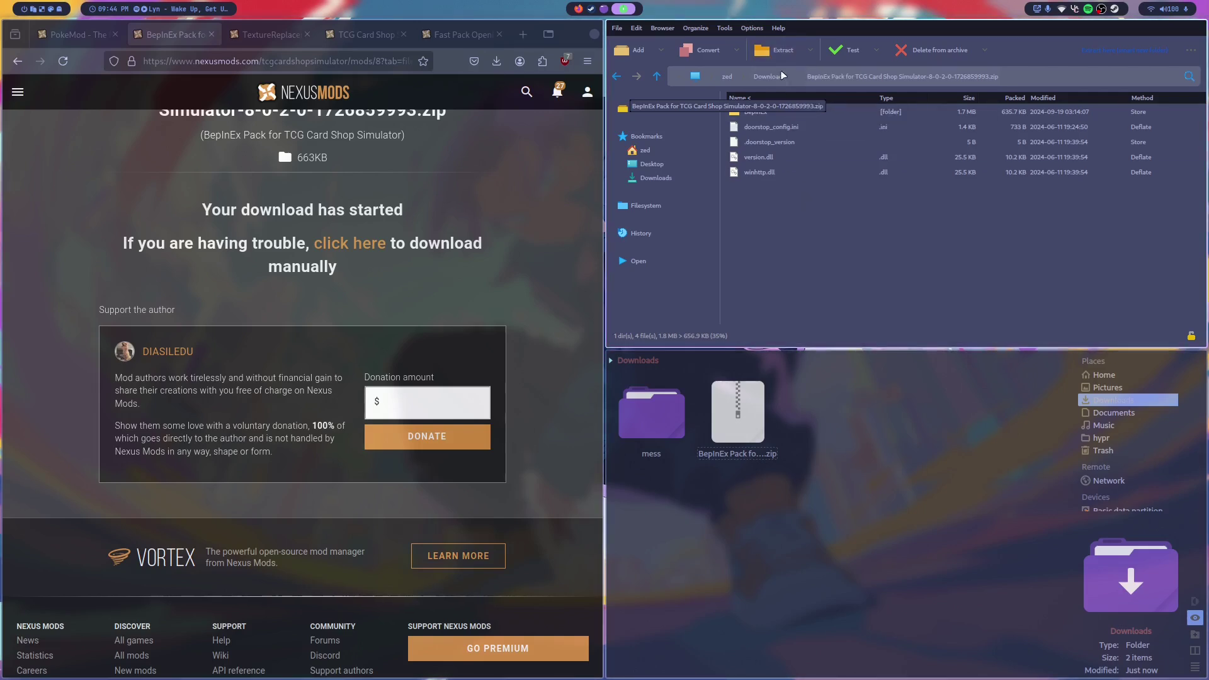
- Extract the whole BepInEx archive into a new folder in Downloads and open the extracted folder
{"action": "left_click", "coordinate": [774, 50]}
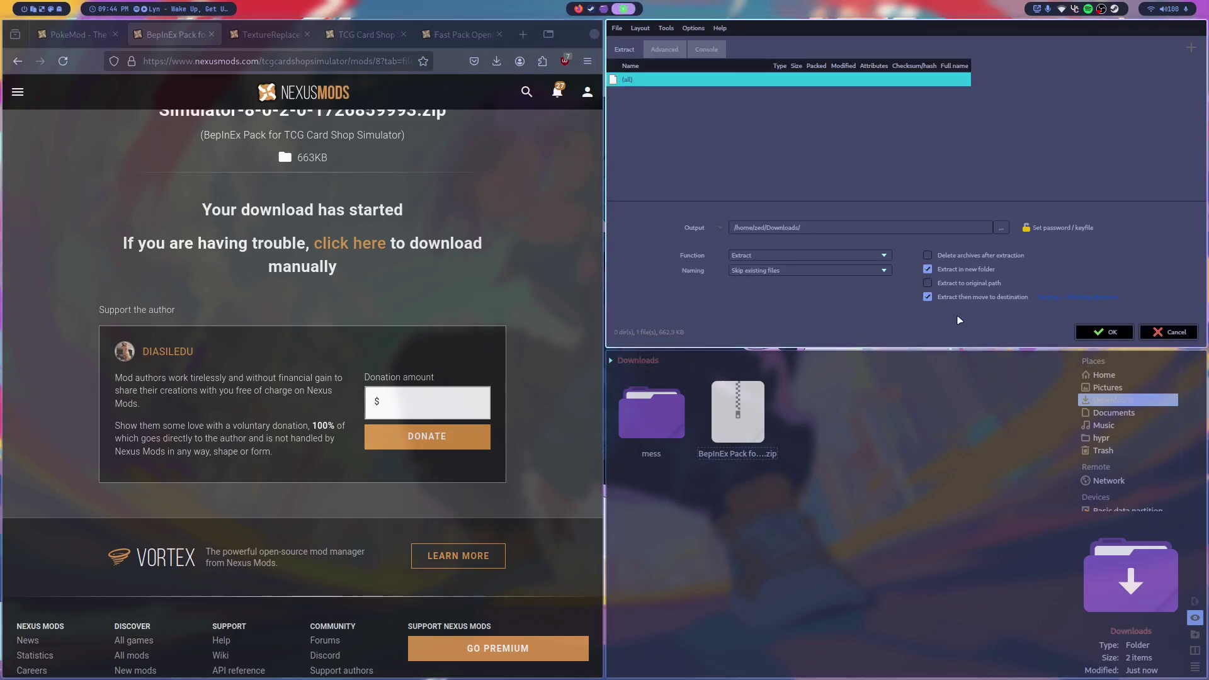
{"action": "left_click", "coordinate": [1104, 332]}
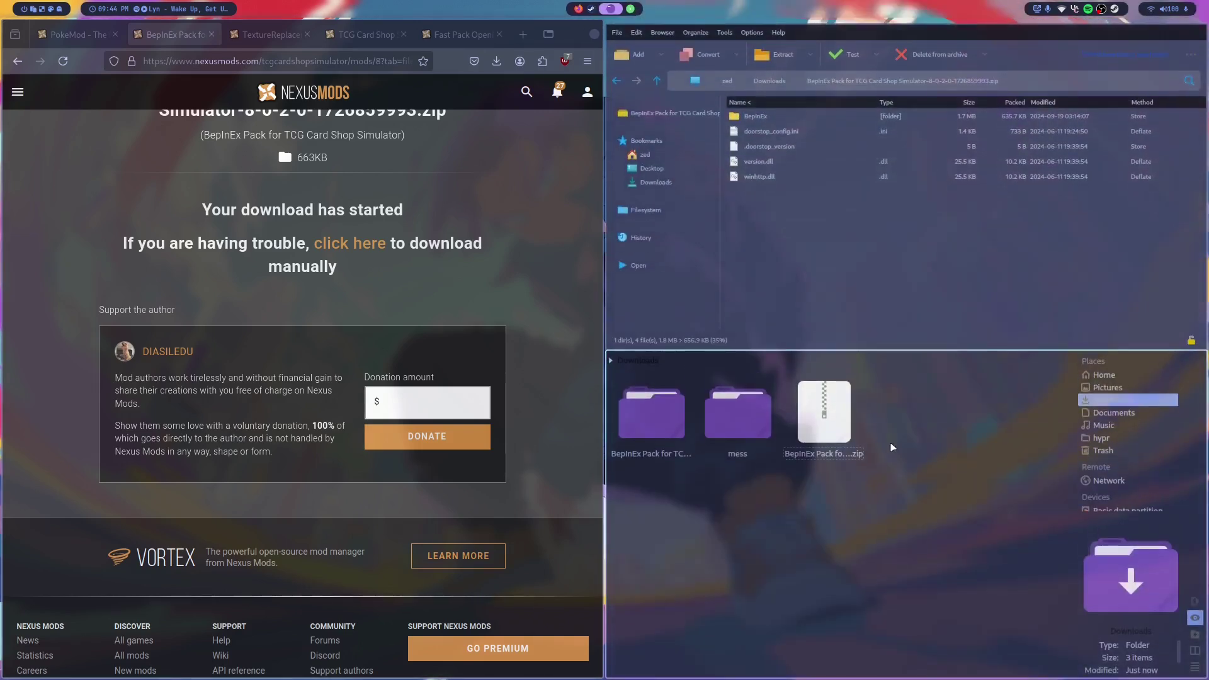
{"action": "double_click", "coordinate": [646, 418]}
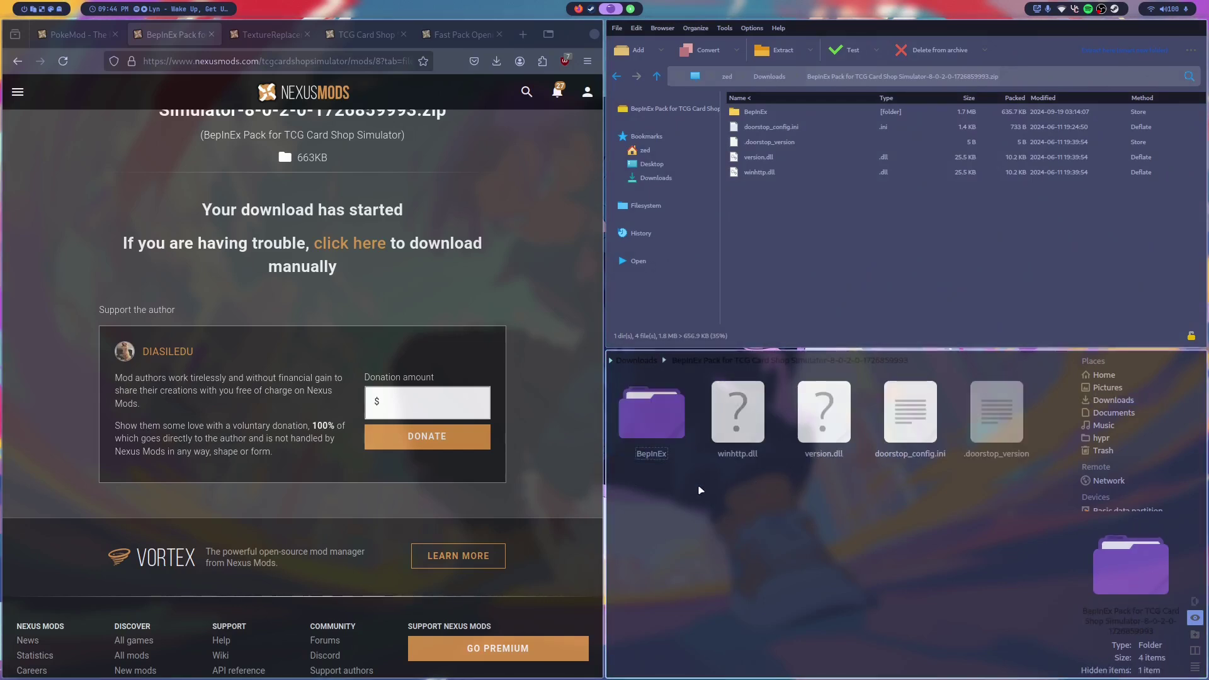
{"action": "key", "text": "BackSpace"}
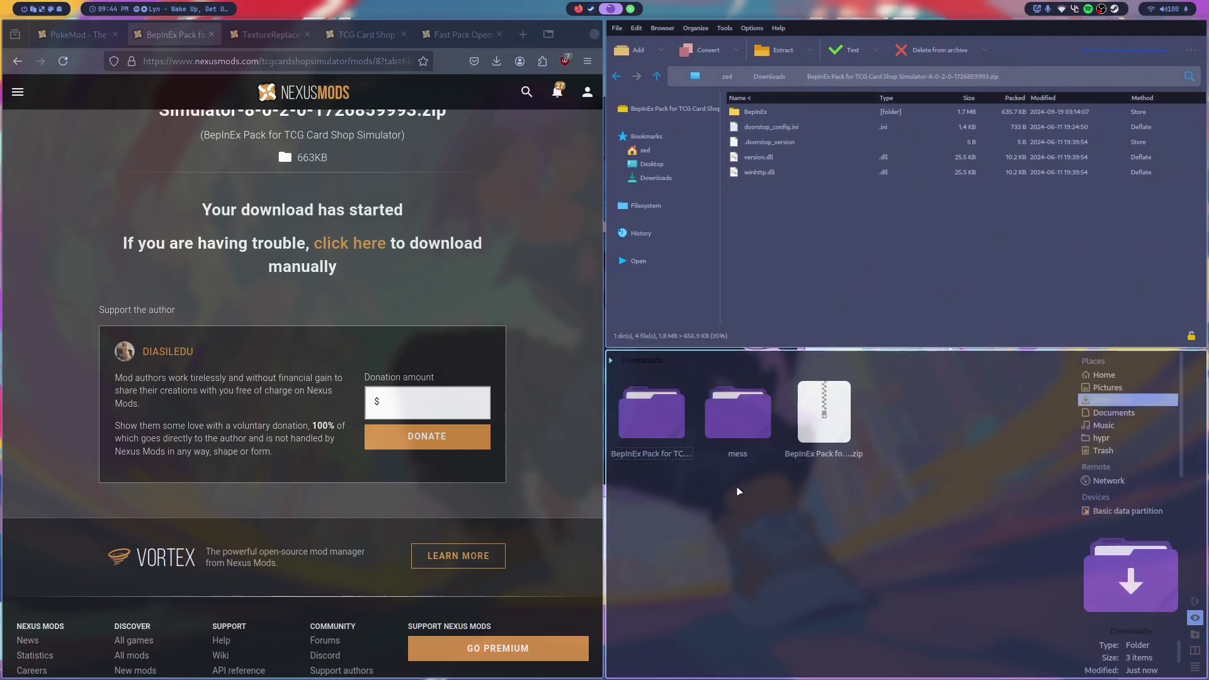
{"action": "double_click", "coordinate": [660, 444]}
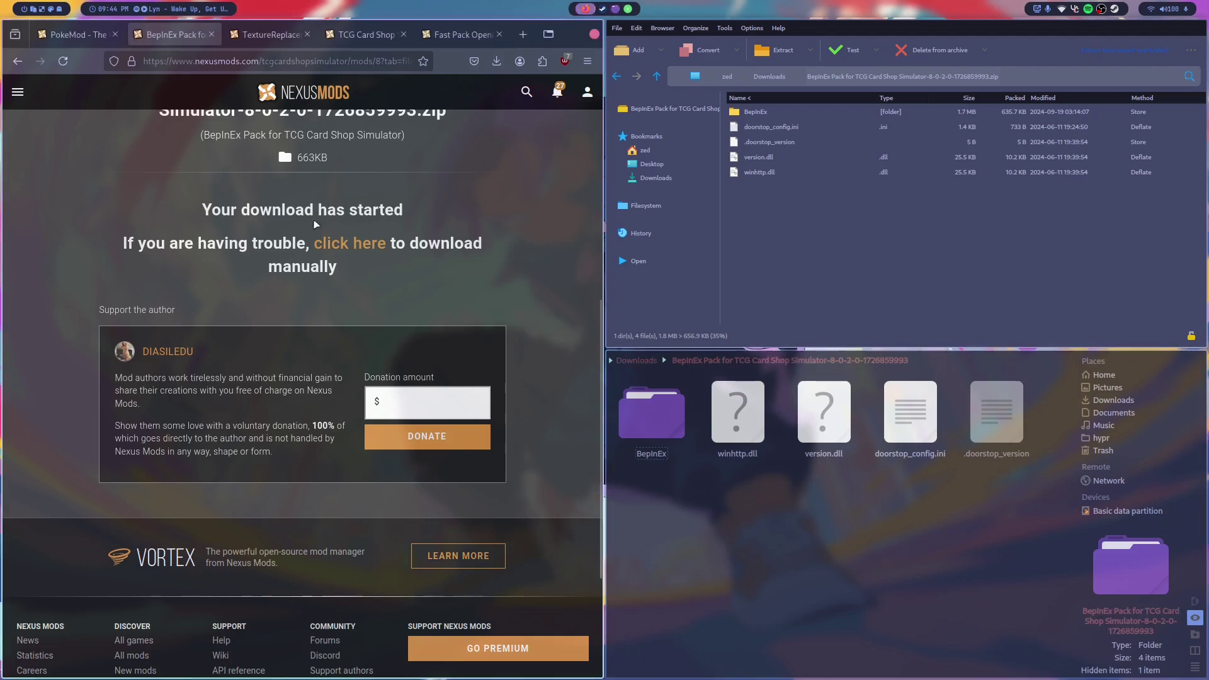
- Display PokeMod's requirement notes and switch to Steam to browse the local files of TCG Card Shop Simulator
{"action": "left_click", "coordinate": [89, 31]}
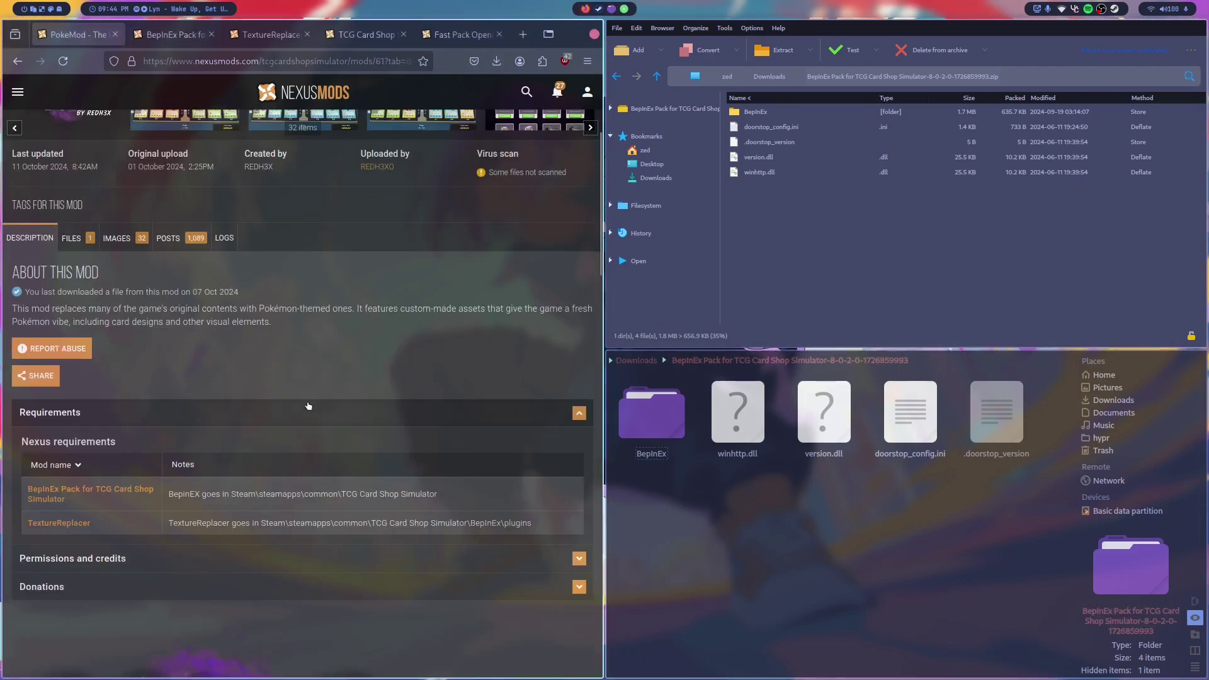
{"action": "key", "text": "super+2"}
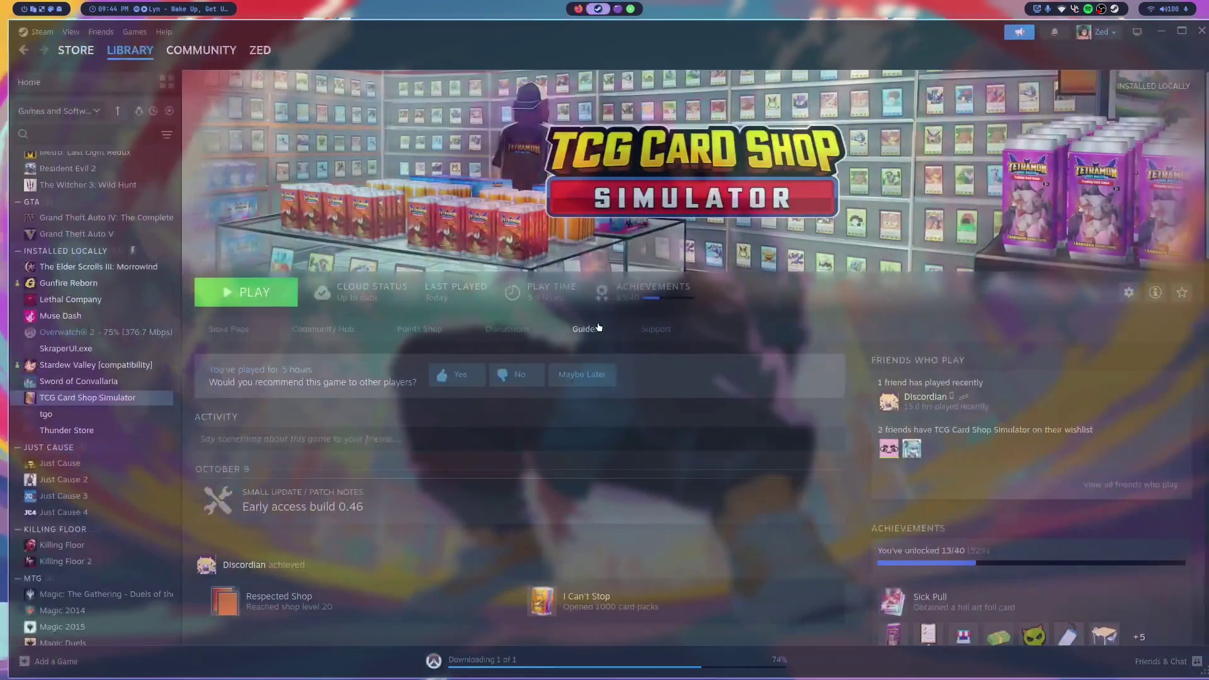
{"action": "right_click", "coordinate": [72, 398]}
{"action": "mouse_move", "coordinate": [127, 498]}
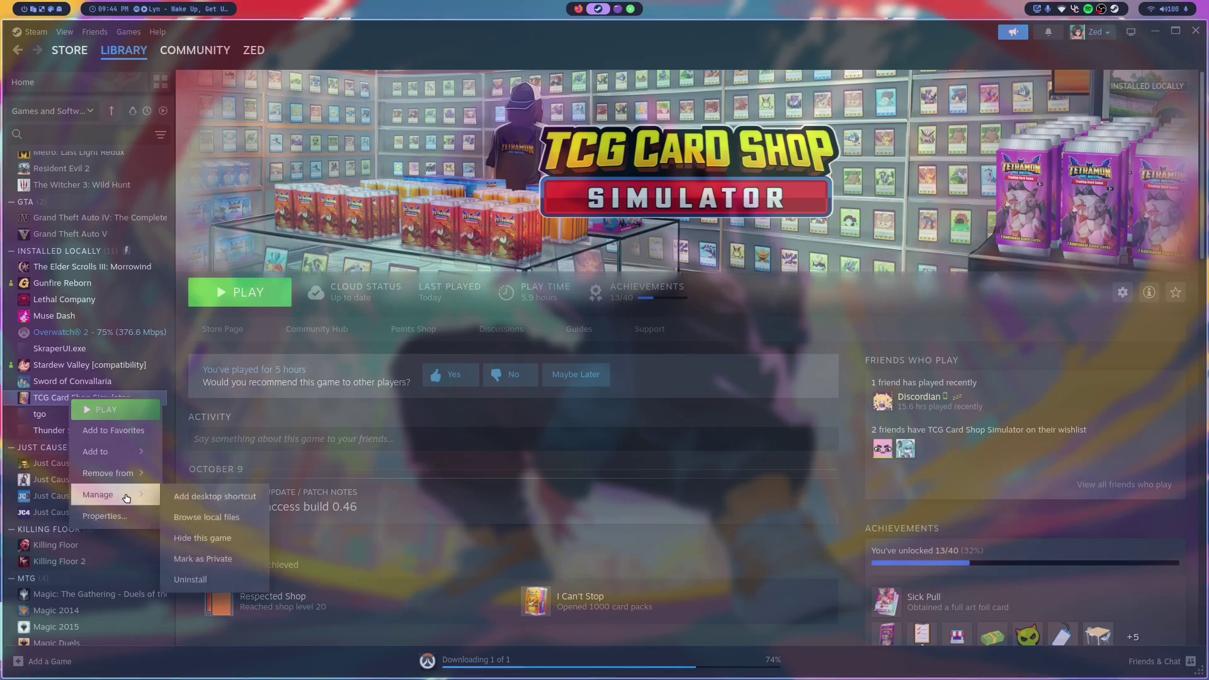
{"action": "left_click", "coordinate": [214, 517]}
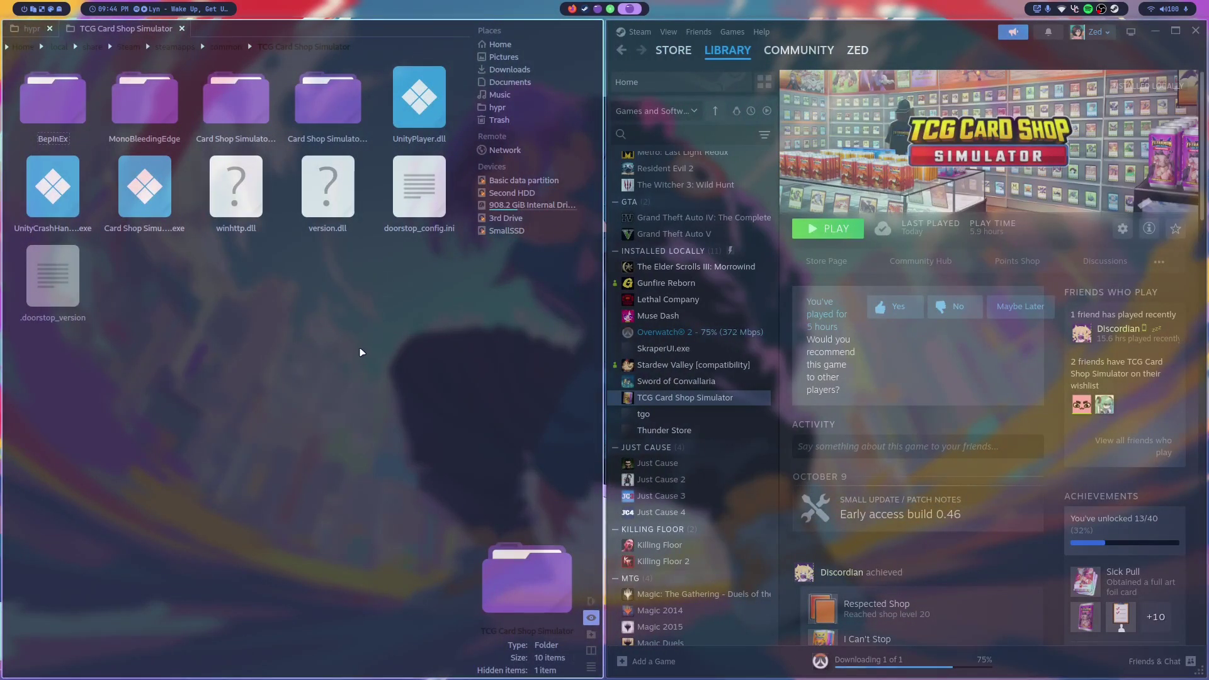
- Show the game folder alongside the extracted BepInEx files, close the archive manager and point out the game's BepInEx folder
{"action": "key", "text": "super+1"}
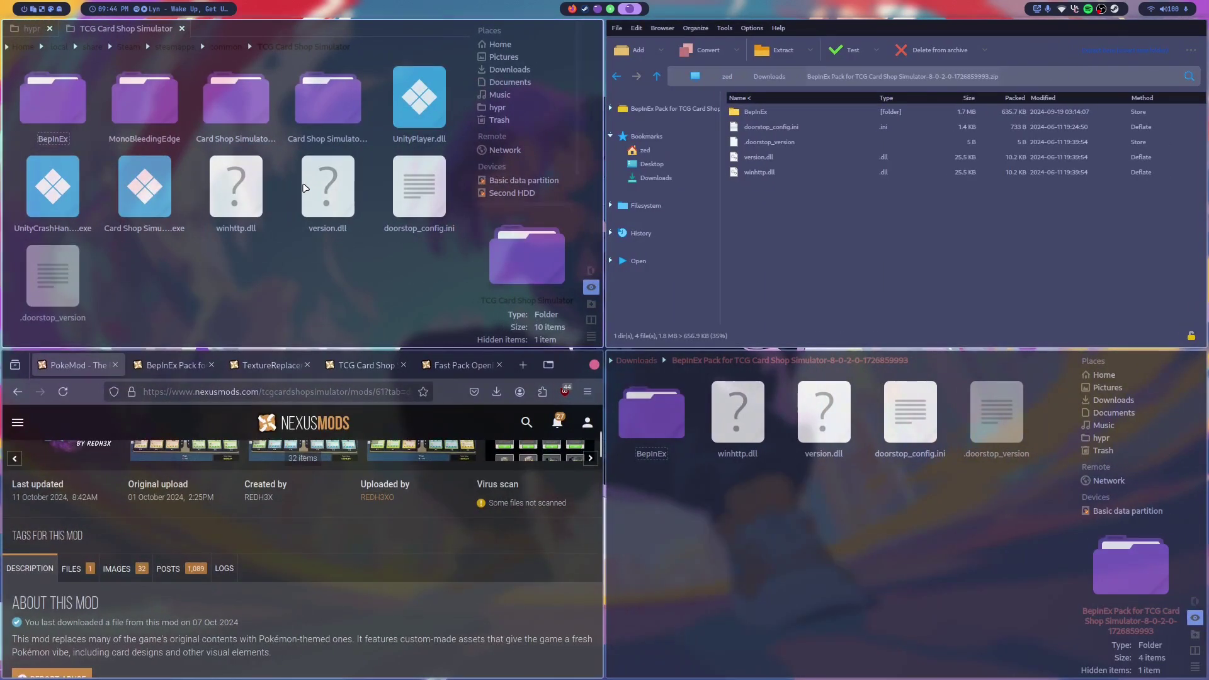
{"action": "key", "text": "super+q"}
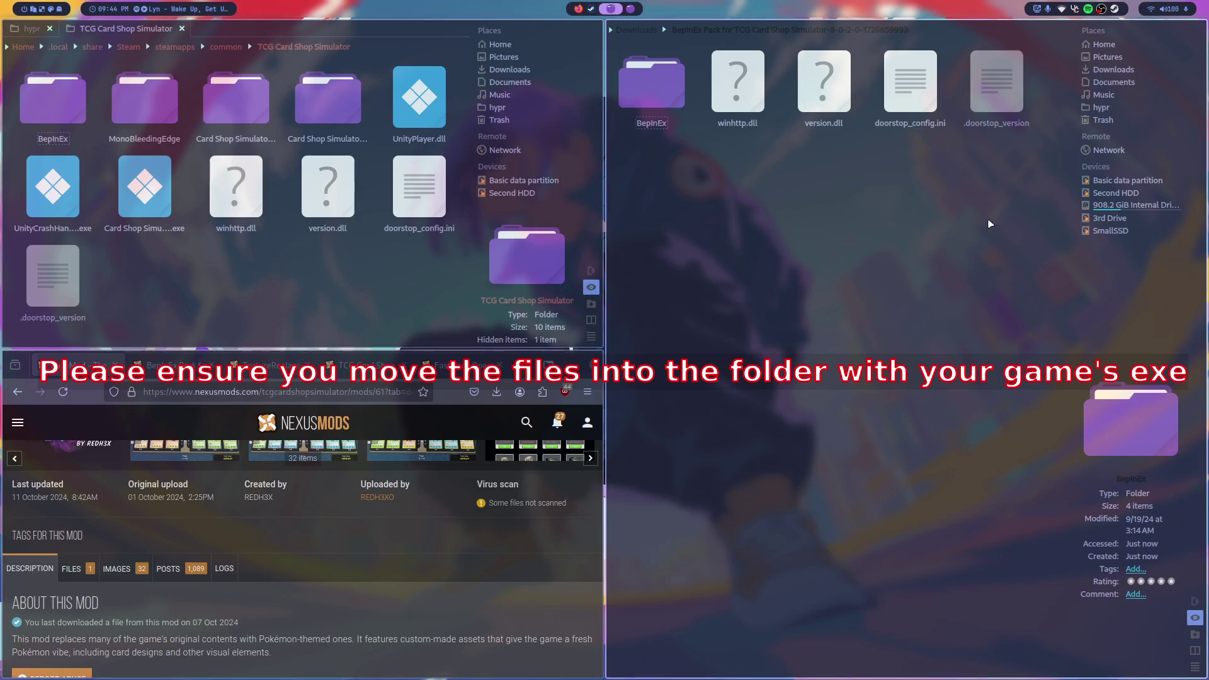
{"action": "left_click", "coordinate": [53, 97]}
{"action": "left_click", "coordinate": [277, 323]}
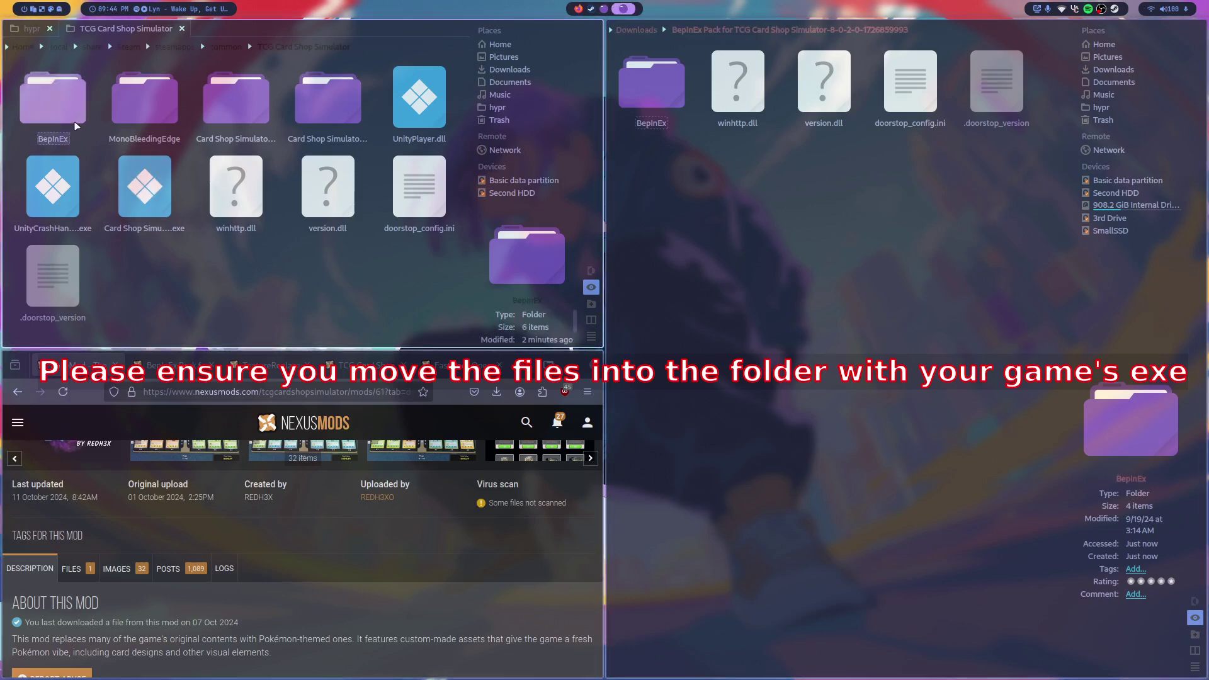
- Move all extracted BepInEx pack files into the TCG Card Shop Simulator folder, merging folders and overwriting existing files, and close the emptied folder window
{"action": "left_click", "coordinate": [53, 98]}
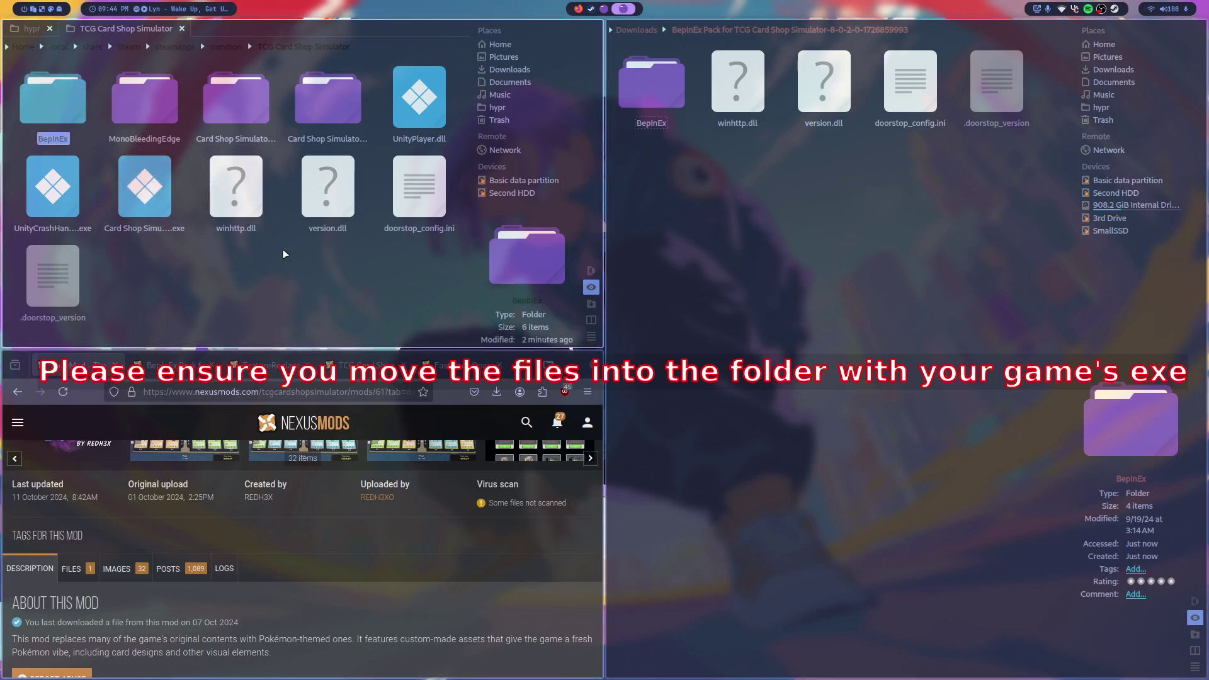
{"action": "left_click_drag", "start_coordinate": [1027, 126], "coordinate": [244, 282]}
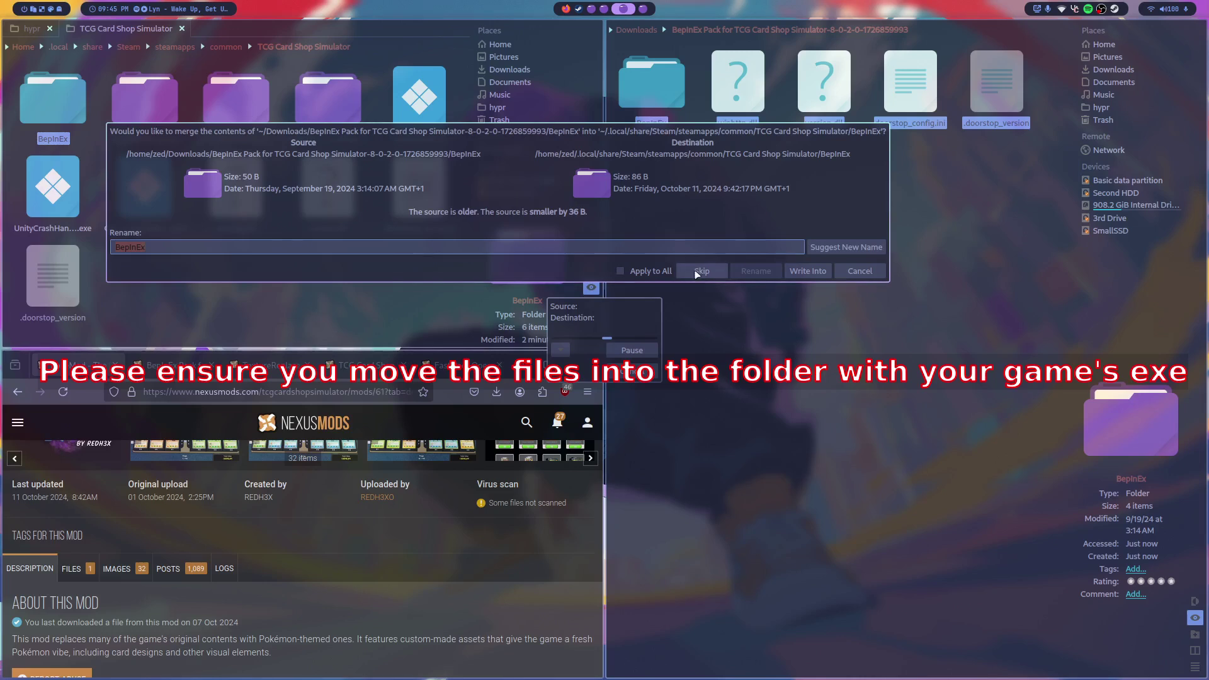
{"action": "left_click", "coordinate": [620, 272]}
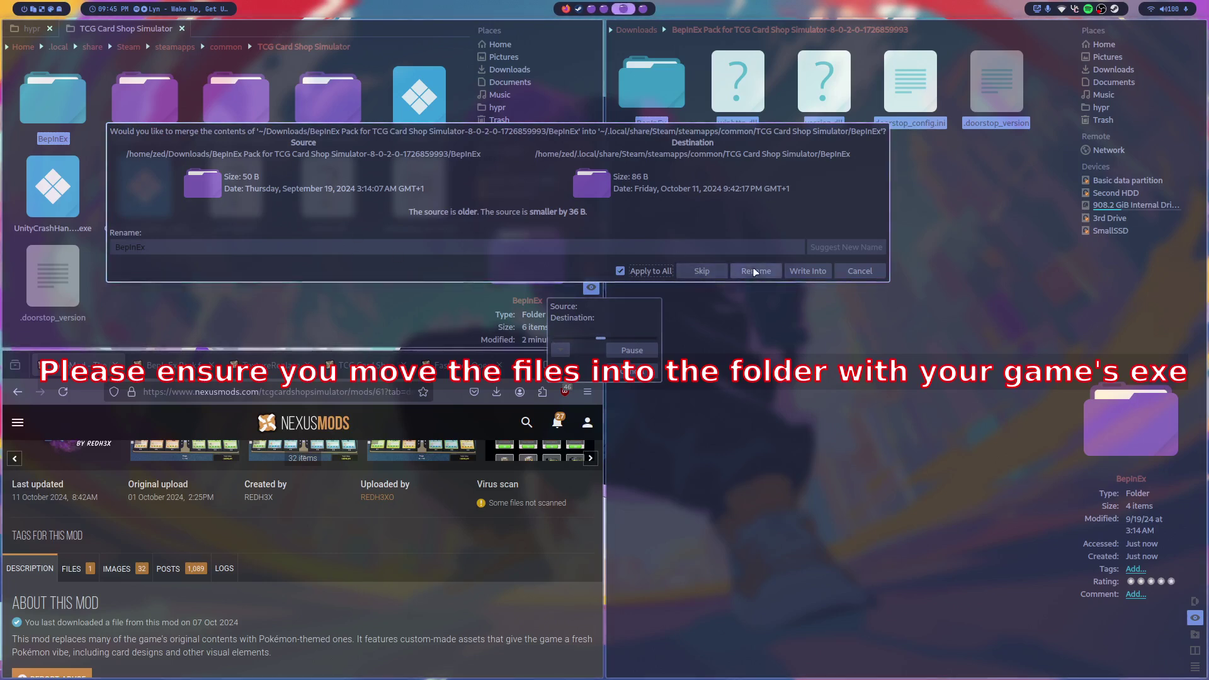
{"action": "left_click", "coordinate": [807, 275]}
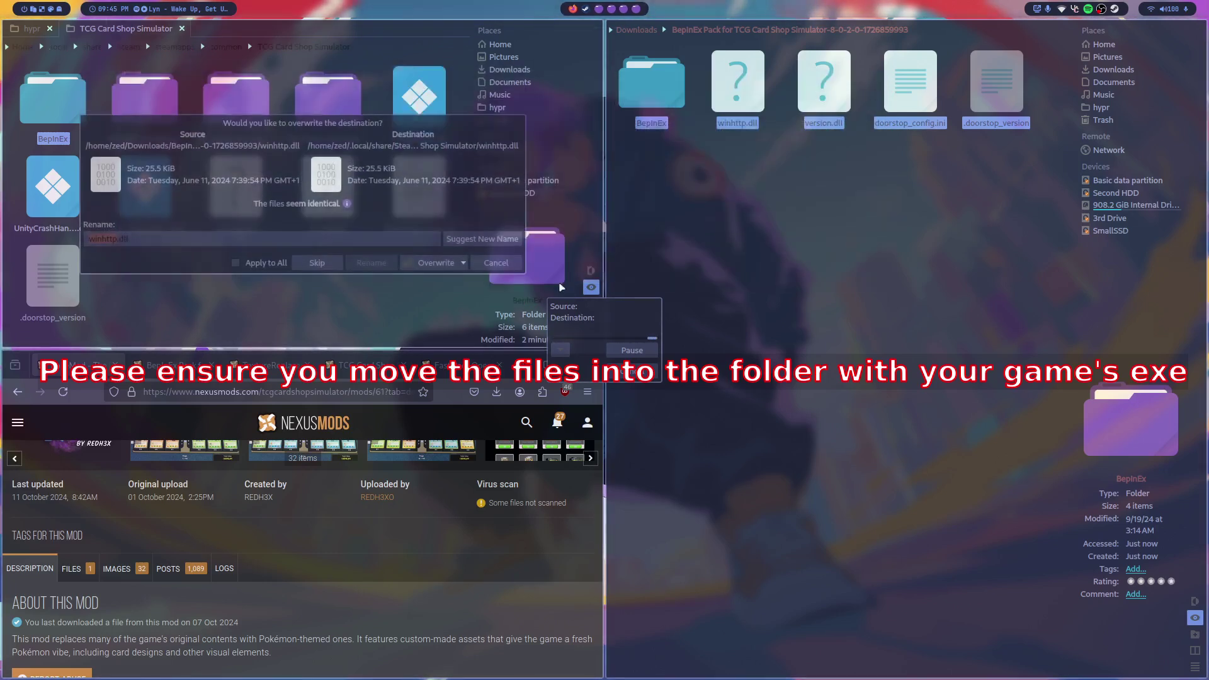
{"action": "left_click", "coordinate": [425, 268]}
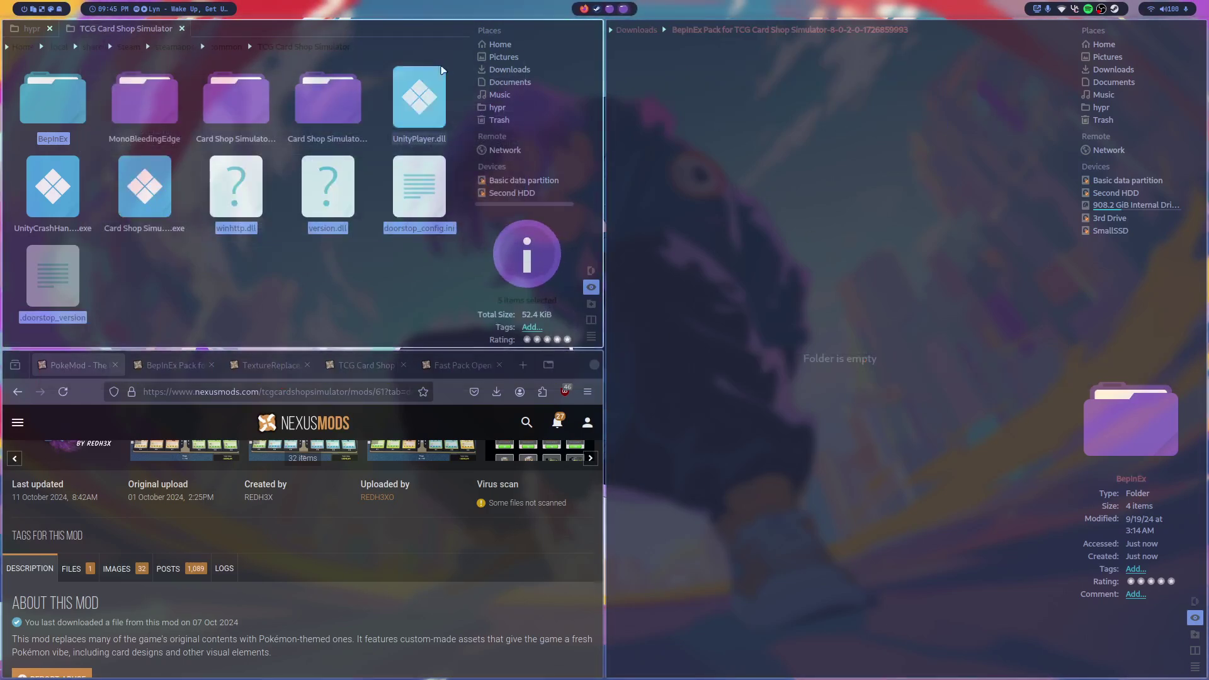
{"action": "key", "text": "super+q"}
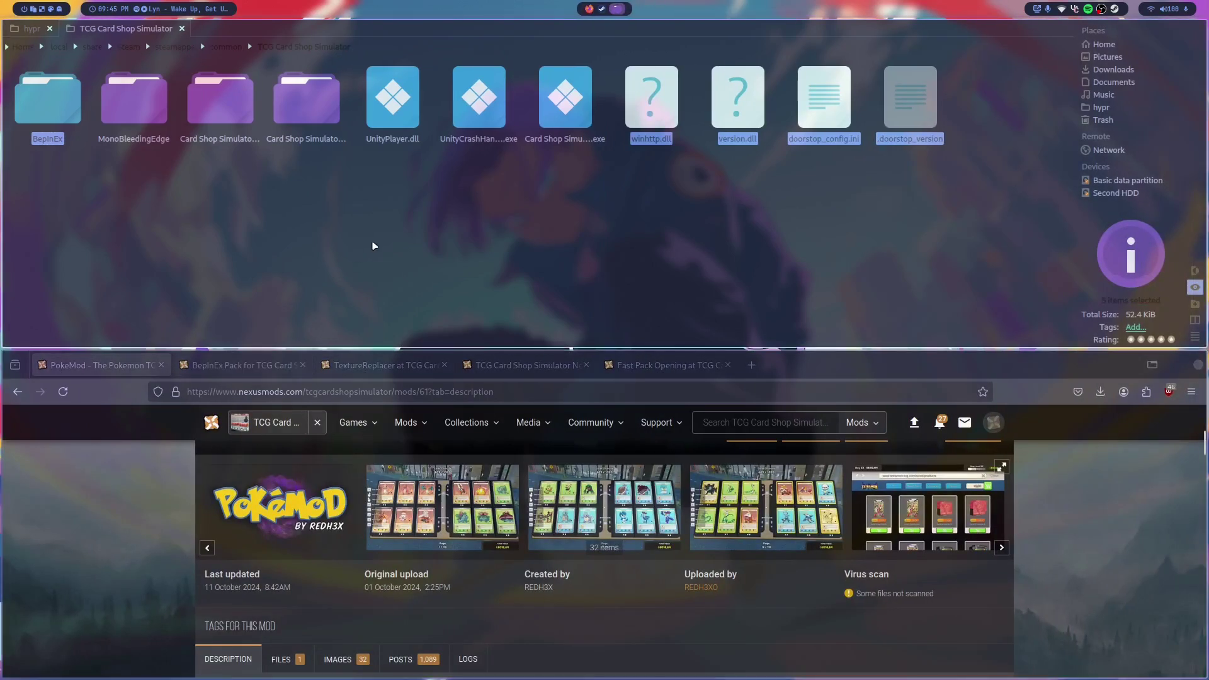
- Place the browser beside the game folder and download TextureReplacer 1.0.0 from its Nexus Mods page
{"action": "left_click_drag", "start_coordinate": [362, 403], "coordinate": [239, 268], "text": "super"}
{"action": "scroll", "coordinate": [199, 318], "scroll_direction": "up", "scroll_amount": 1}
{"action": "scroll", "coordinate": [165, 228], "scroll_direction": "down", "scroll_amount": 1}
{"action": "scroll", "coordinate": [167, 223], "scroll_direction": "up", "scroll_amount": 3}
{"action": "left_click", "coordinate": [251, 36]}
{"action": "scroll", "coordinate": [187, 245], "scroll_direction": "down", "scroll_amount": 3}
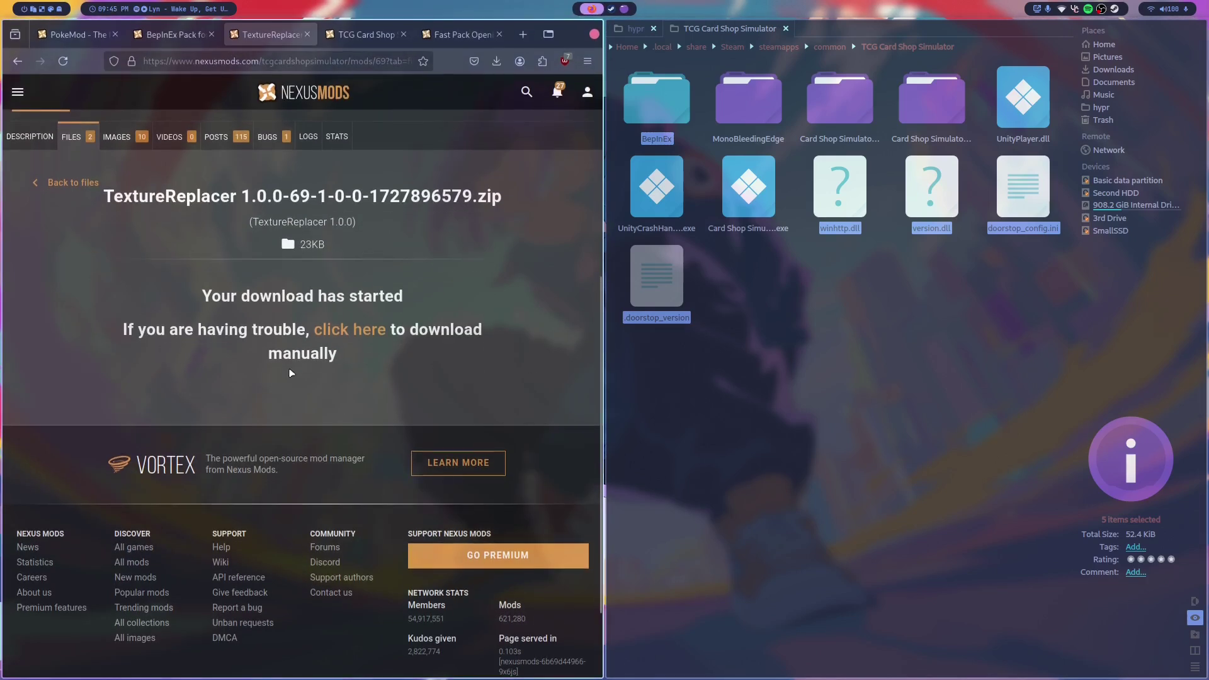
- Extract the downloaded TextureReplacer zip into the Downloads folder and check the contents of the extracted folder
{"action": "left_click", "coordinate": [498, 62]}
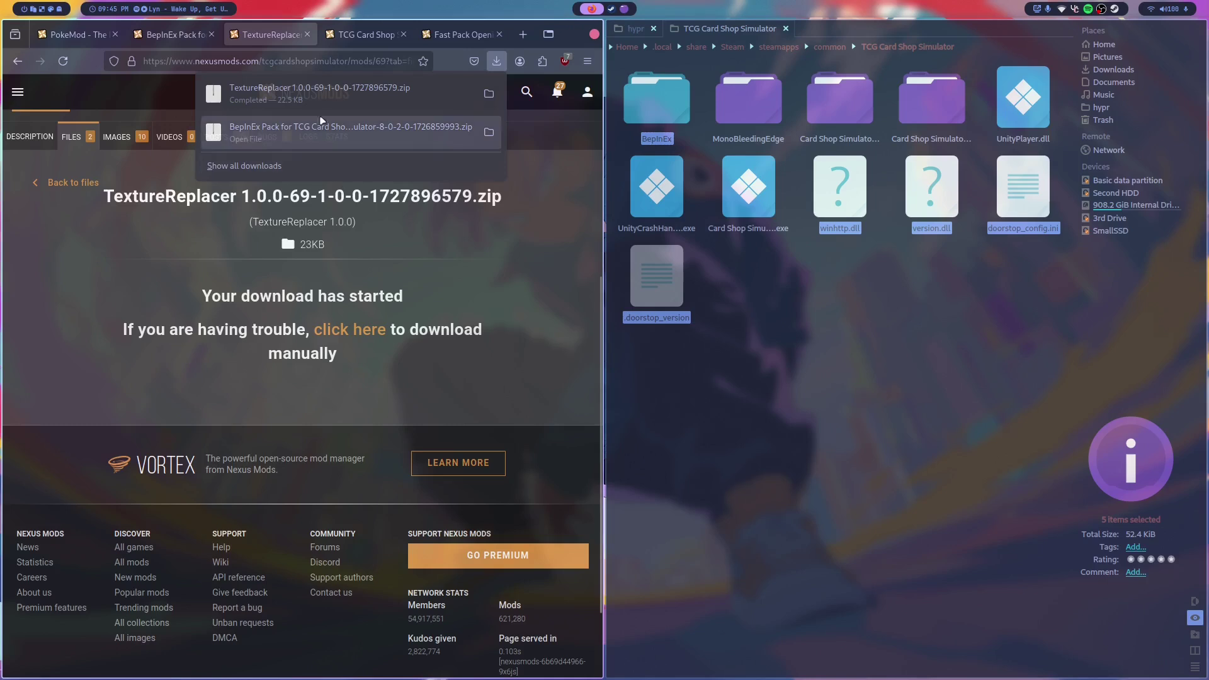
{"action": "left_click", "coordinate": [378, 293]}
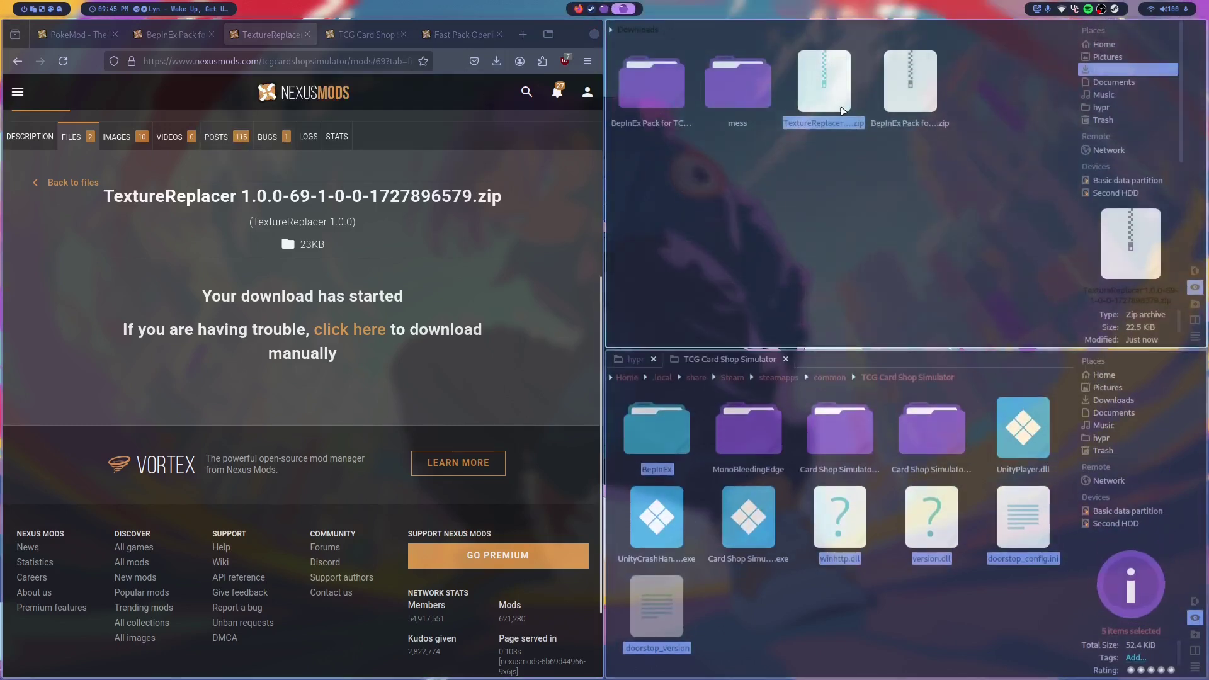
{"action": "left_click", "coordinate": [841, 107]}
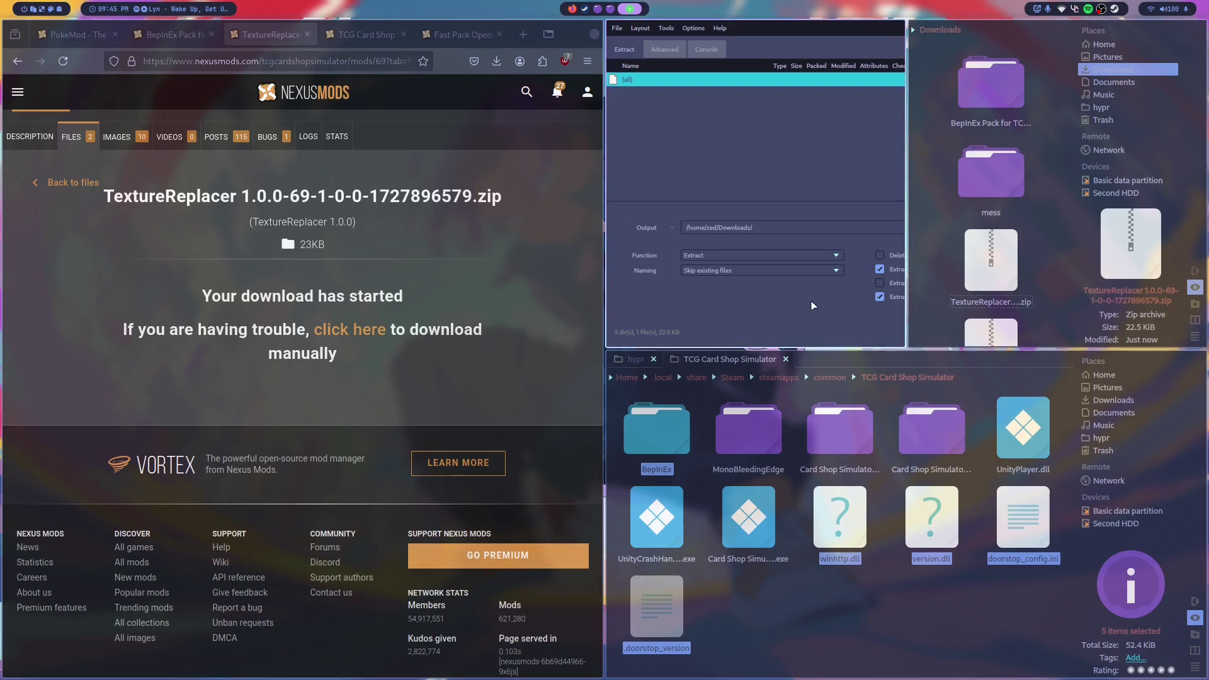
{"action": "key", "text": "super+v"}
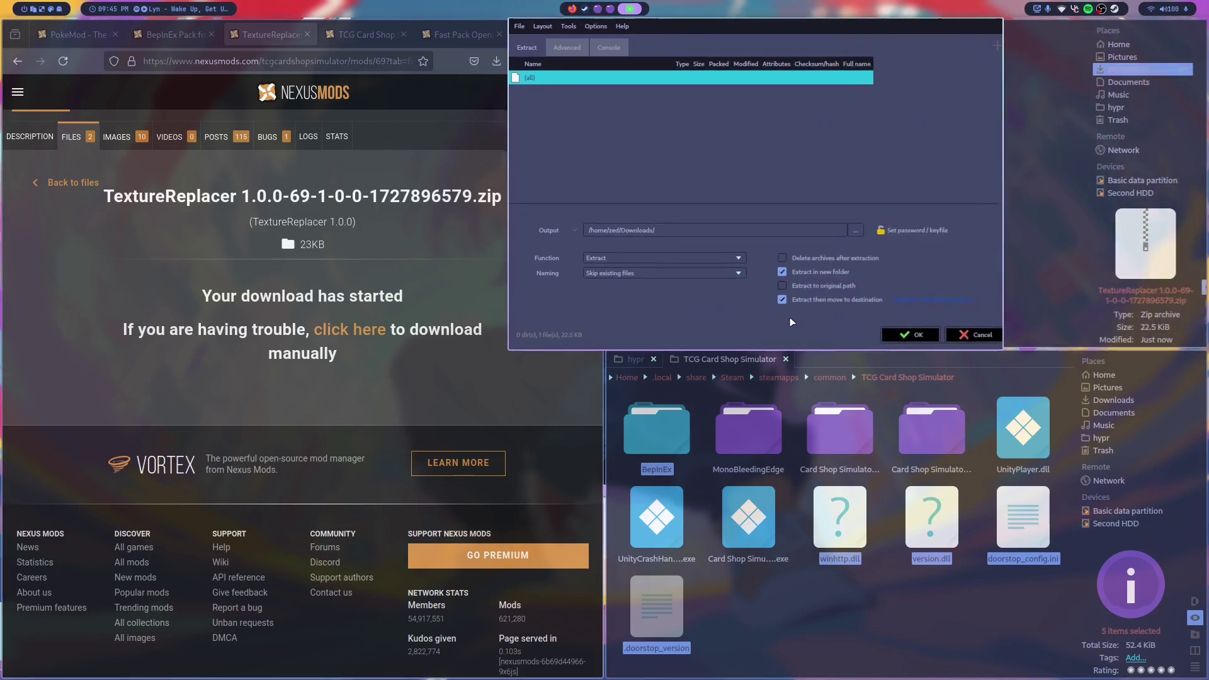
{"action": "left_click", "coordinate": [895, 336]}
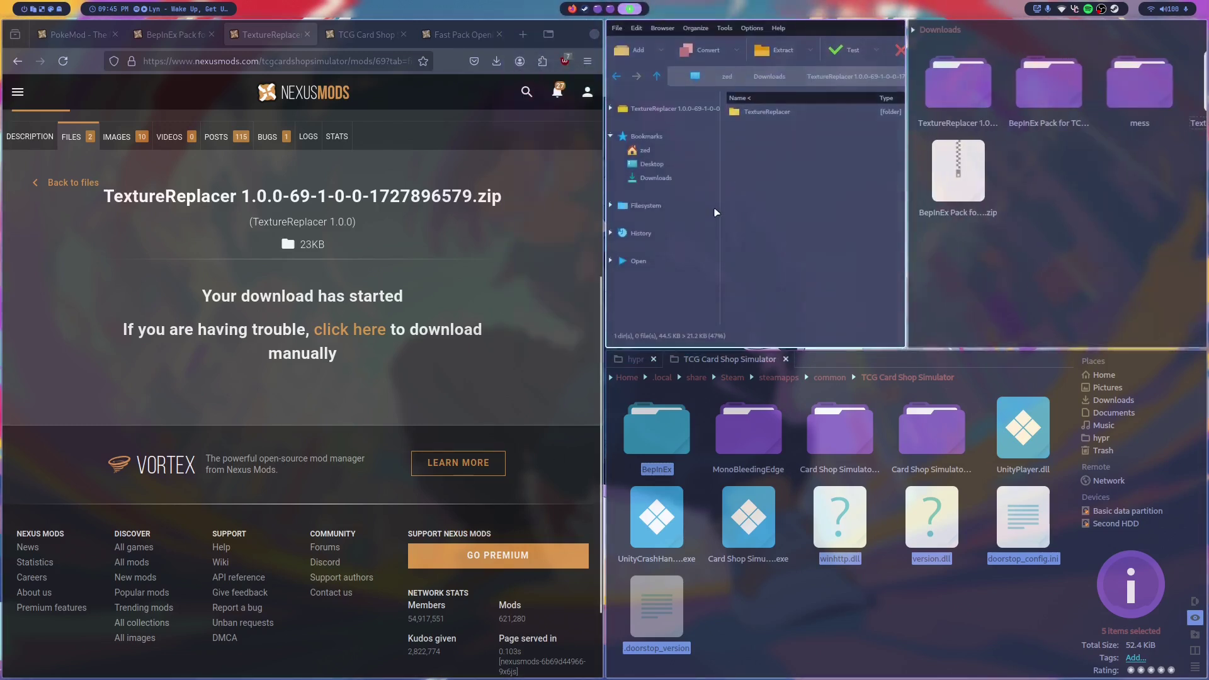
{"action": "double_click", "coordinate": [839, 90]}
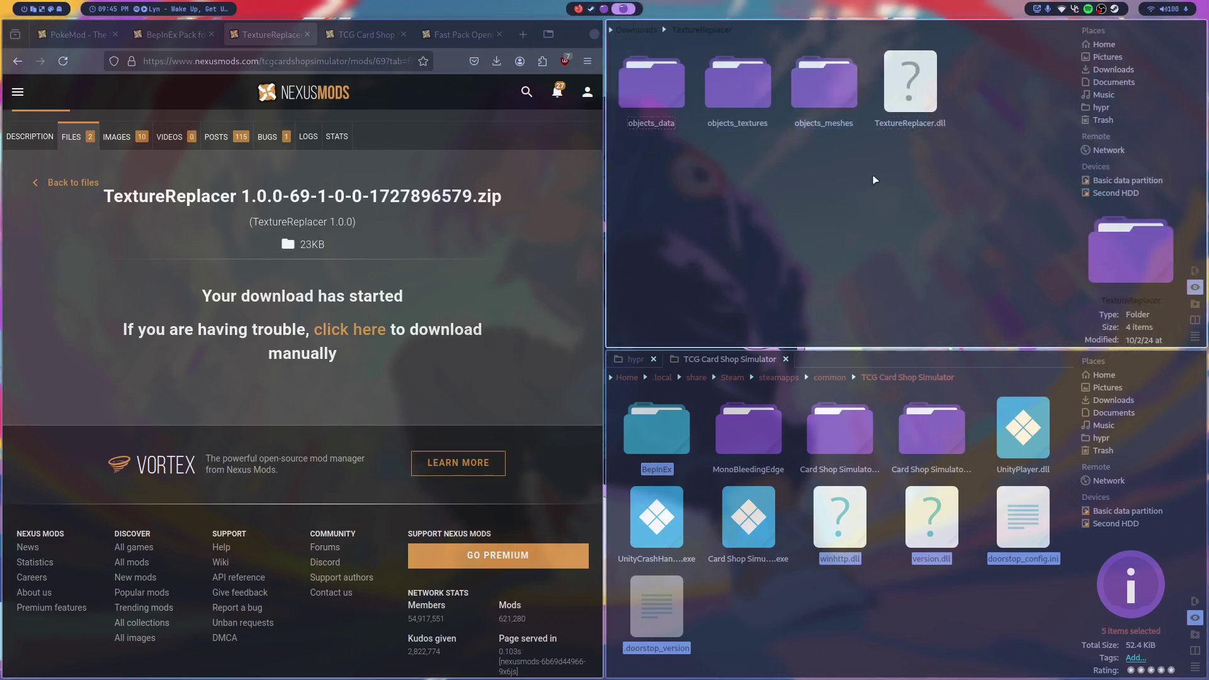
{"action": "key", "text": "alt+Left"}
- Move the extracted TextureReplacer folder into the game's BepInEx/plugins folder, merging all folders and overwriting the existing files
{"action": "left_click_drag", "start_coordinate": [824, 82], "coordinate": [810, 473]}
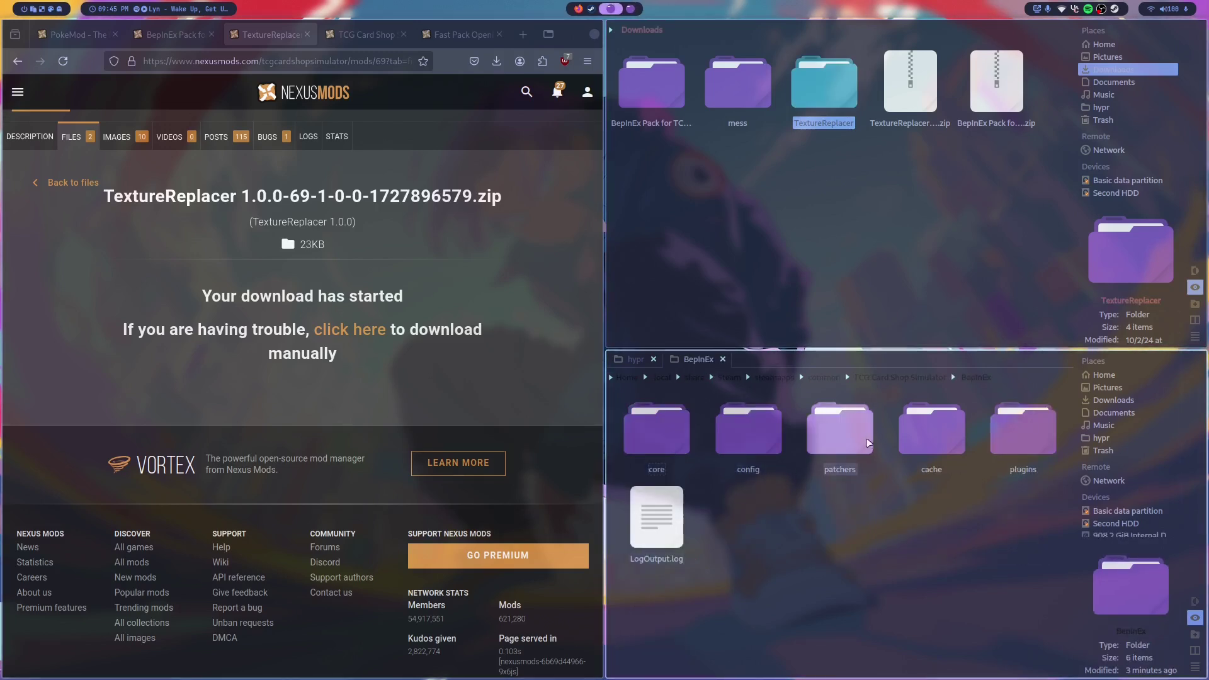
{"action": "left_click_drag", "start_coordinate": [882, 445], "coordinate": [922, 513]}
{"action": "left_click_drag", "start_coordinate": [786, 532], "coordinate": [837, 554]}
{"action": "left_click", "coordinate": [861, 562]}
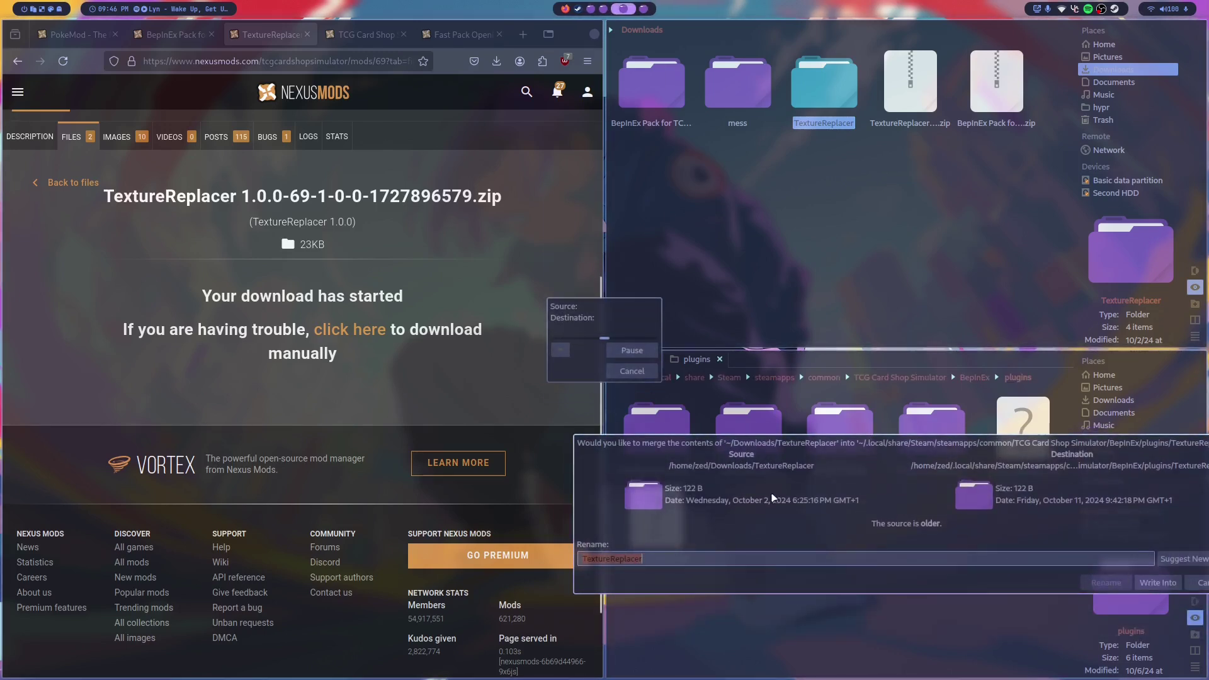
{"action": "left_click", "coordinate": [788, 402]}
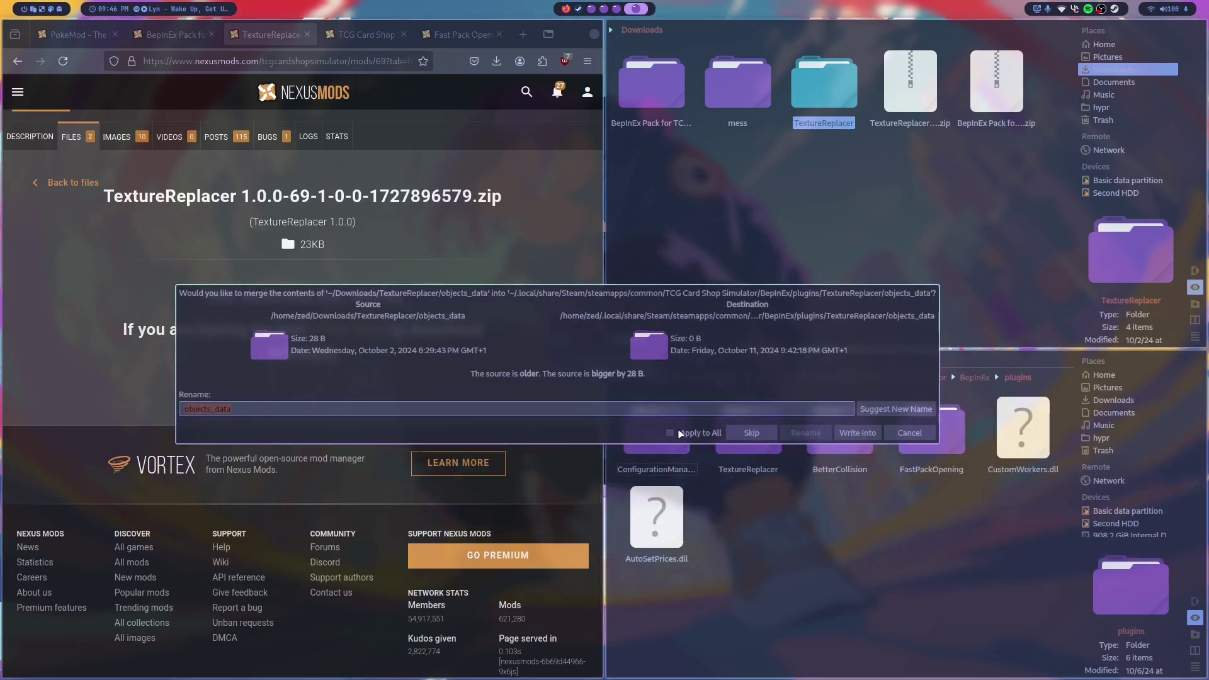
{"action": "left_click", "coordinate": [680, 433]}
{"action": "left_click", "coordinate": [844, 438]}
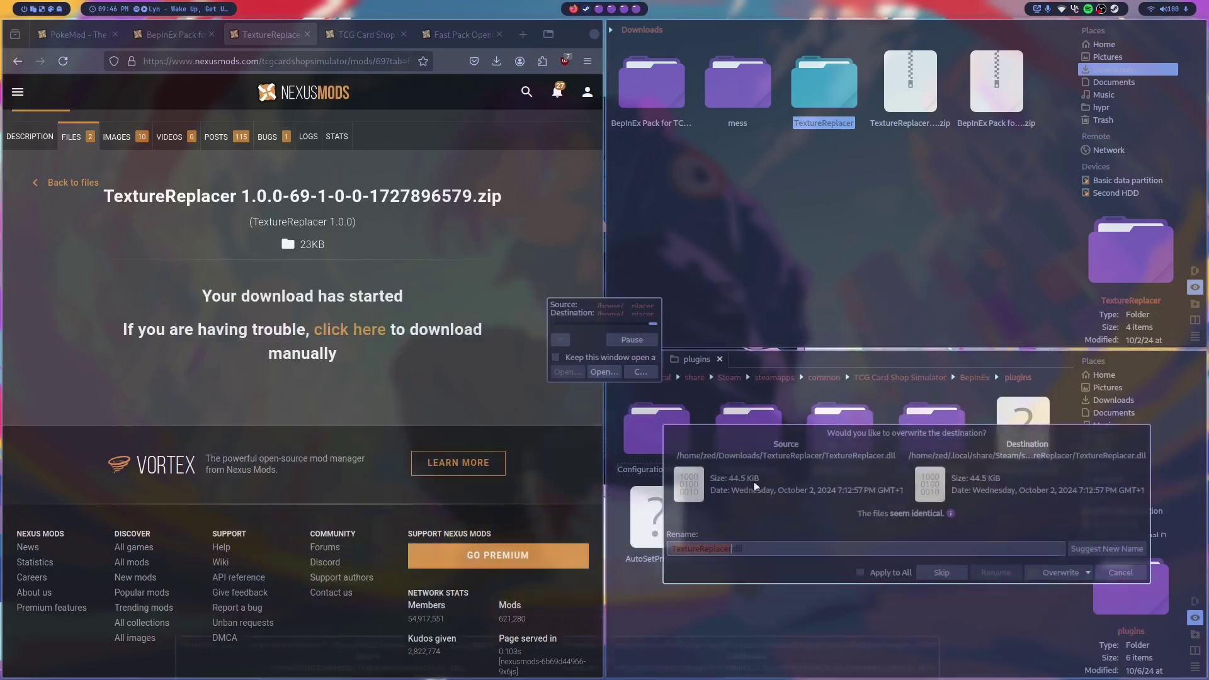
{"action": "left_click", "coordinate": [869, 586]}
{"action": "left_click", "coordinate": [1046, 584]}
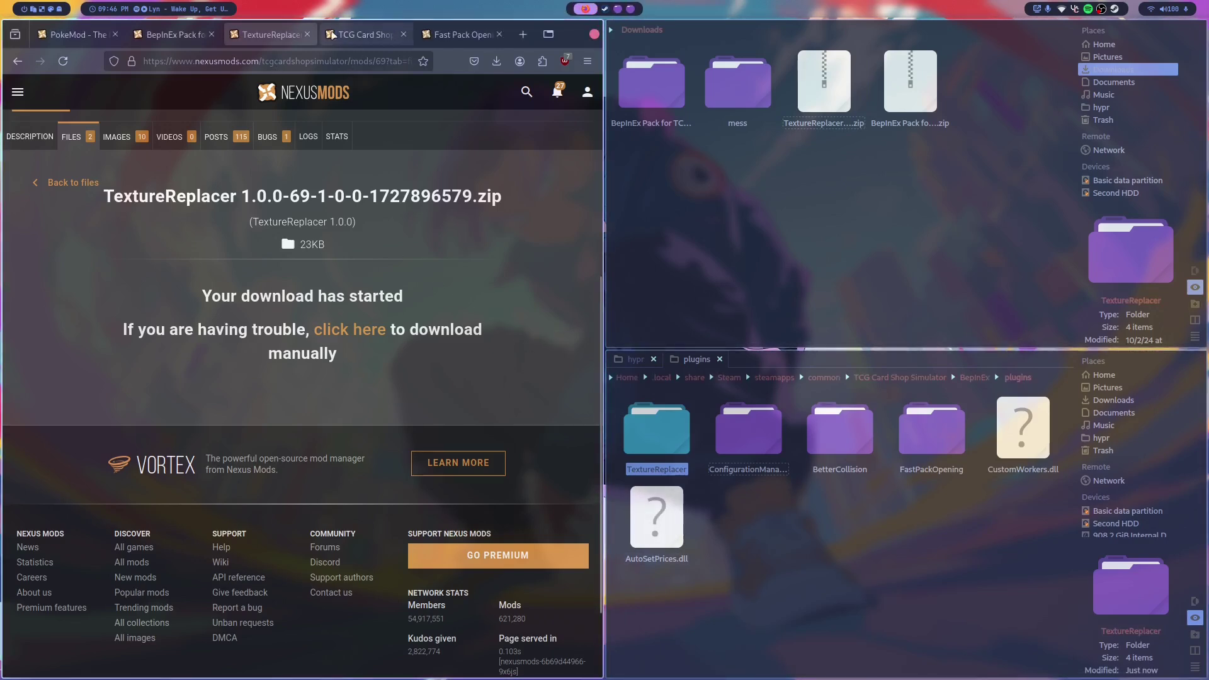
- Return to the game's root folder in the file manager and show the downloadable files of PokeMod on Nexus Mods
{"action": "key", "text": "alt+Left"}
{"action": "key", "text": "alt+Left"}
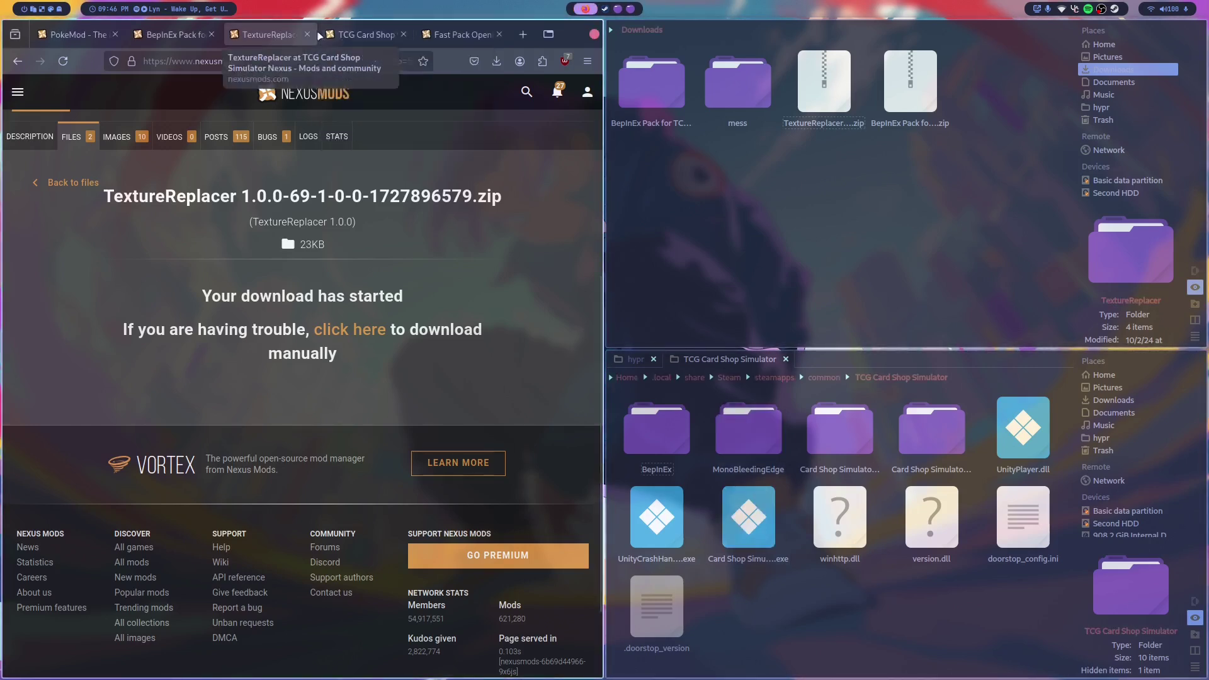
{"action": "left_click", "coordinate": [178, 41]}
{"action": "left_click", "coordinate": [267, 35]}
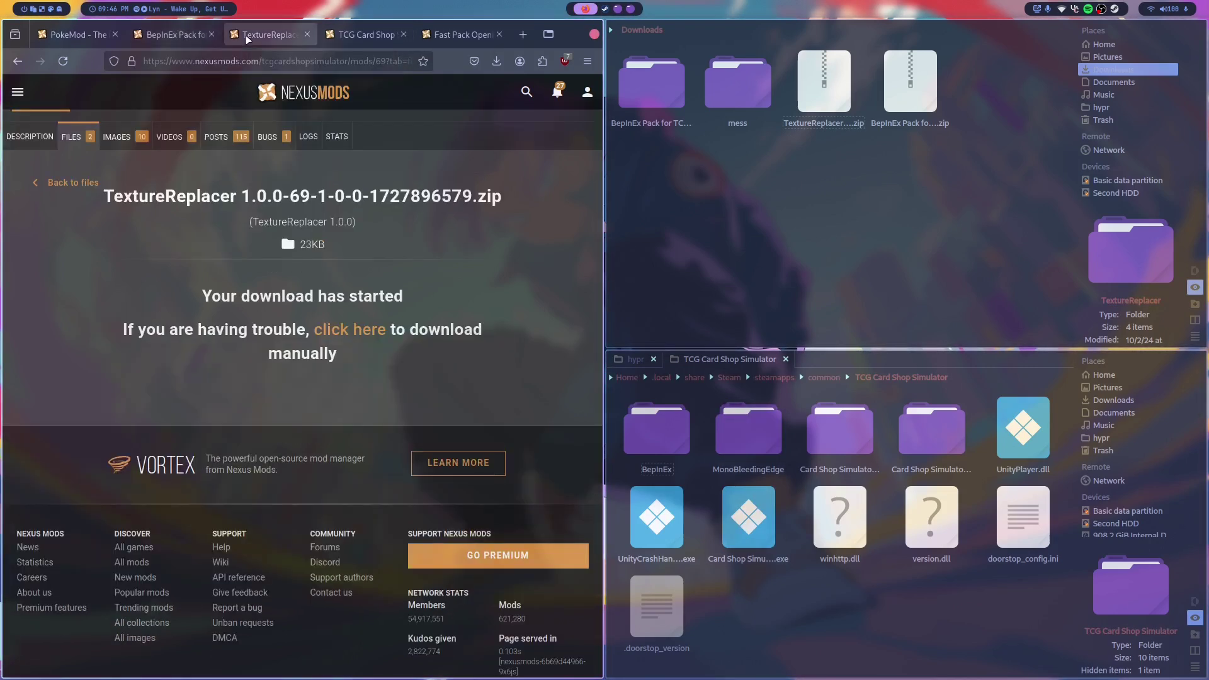
{"action": "left_click", "coordinate": [75, 35]}
{"action": "scroll", "coordinate": [201, 406], "scroll_direction": "down", "scroll_amount": 2}
{"action": "left_click", "coordinate": [71, 317]}
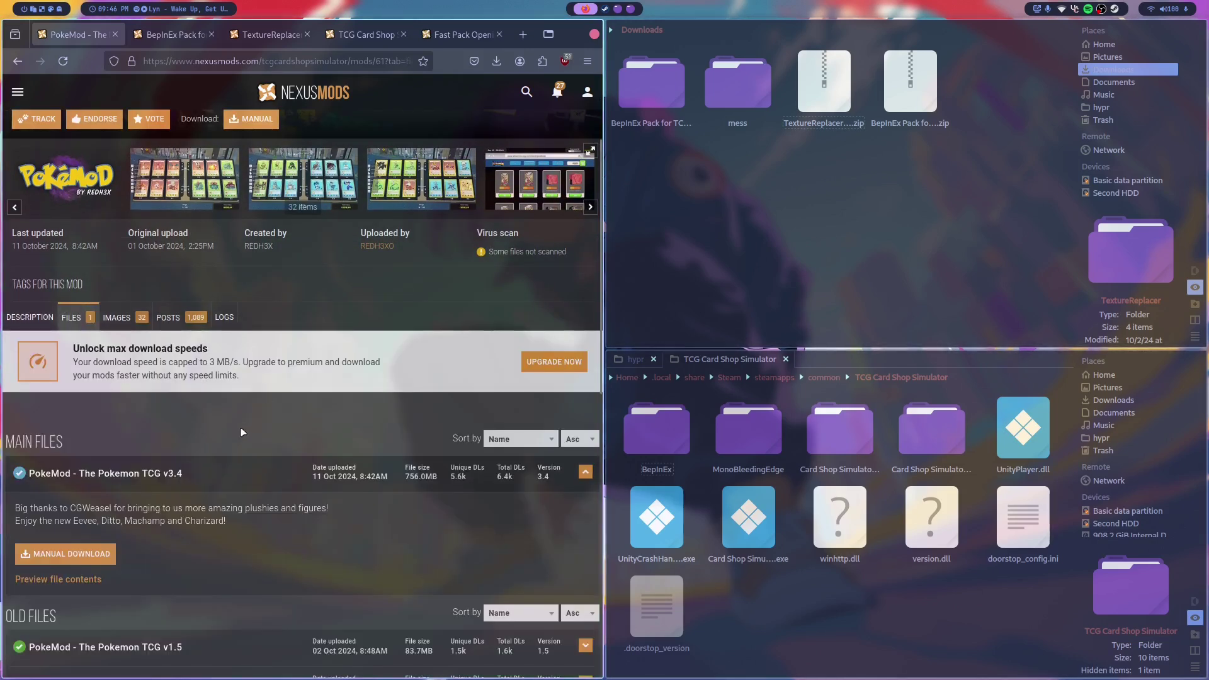
- Start the manual download of PokeMod - The Pokemon TCG v3.4 and check its download progress
{"action": "scroll", "coordinate": [307, 331], "scroll_direction": "down", "scroll_amount": 3}
{"action": "left_click", "coordinate": [63, 374]}
{"action": "left_click", "coordinate": [168, 433]}
{"action": "left_click", "coordinate": [330, 456]}
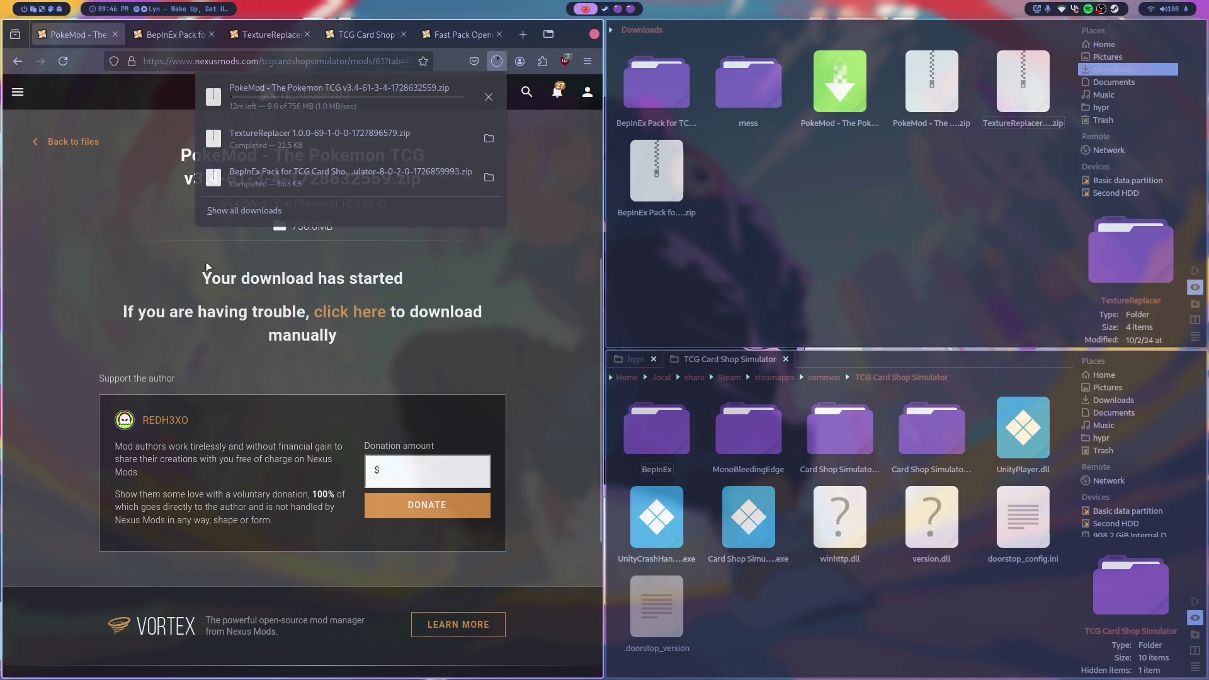
{"action": "left_click", "coordinate": [221, 234]}
{"action": "left_click", "coordinate": [496, 63]}
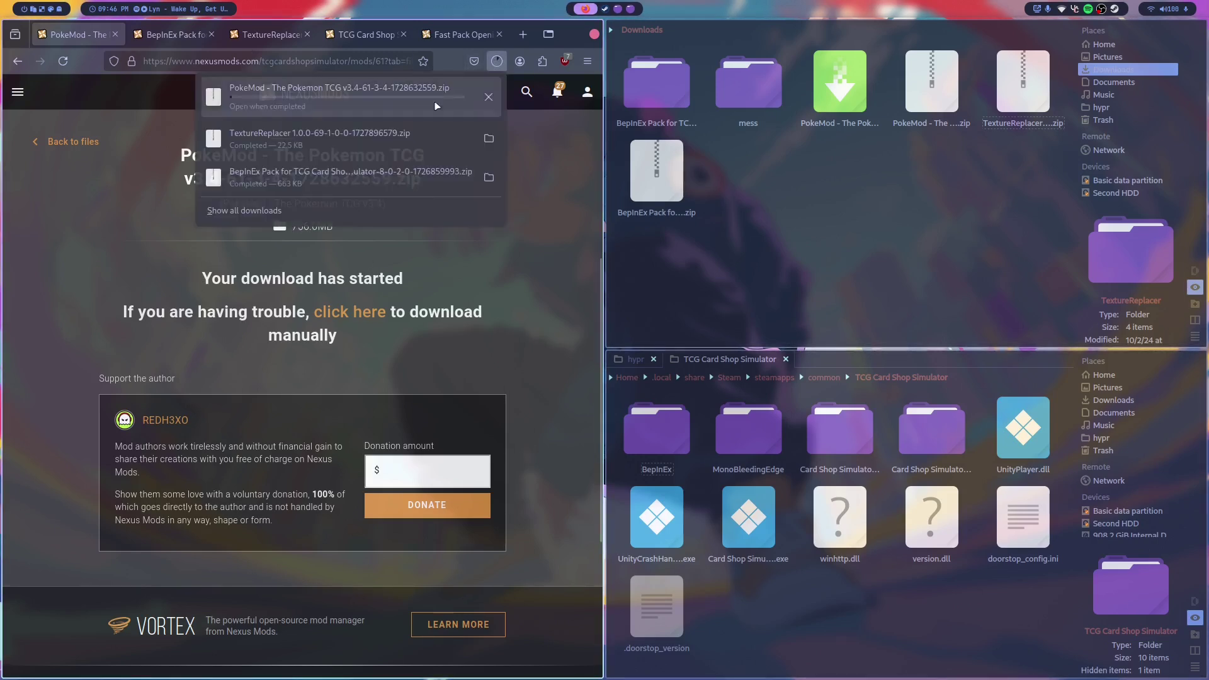
{"action": "left_click", "coordinate": [183, 80]}
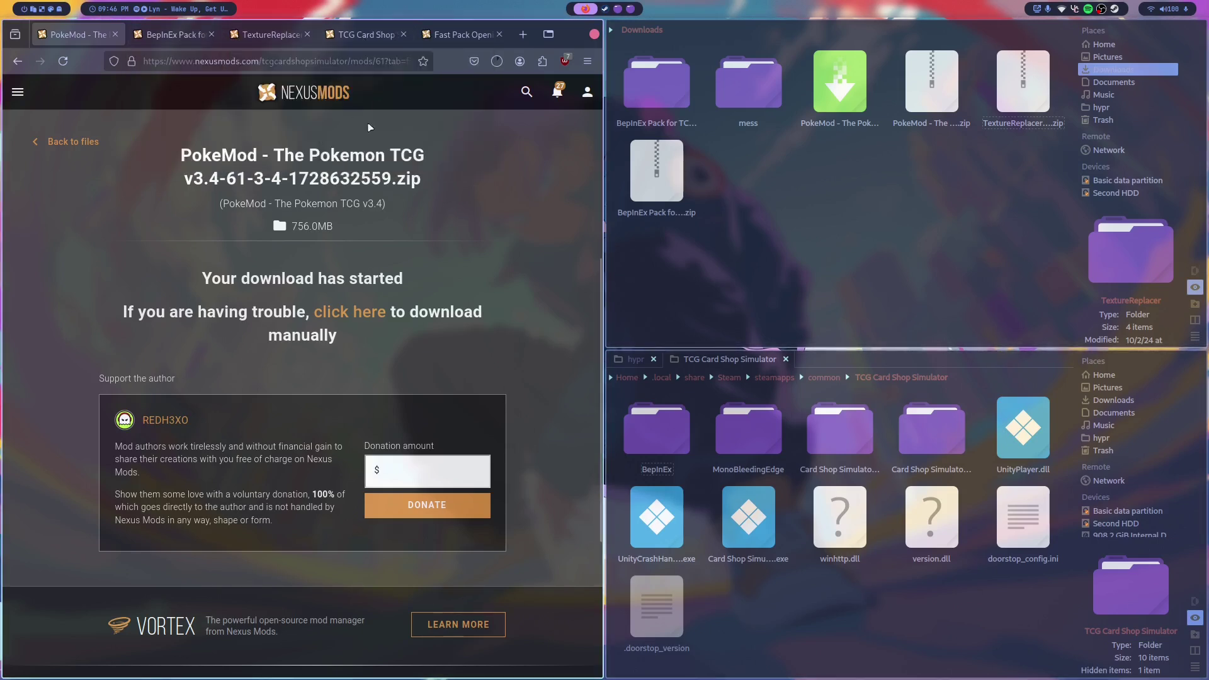
- Look over the popular TCG Card Shop Simulator mods and the Fast Pack Opening mod page
{"action": "left_click", "coordinate": [364, 39]}
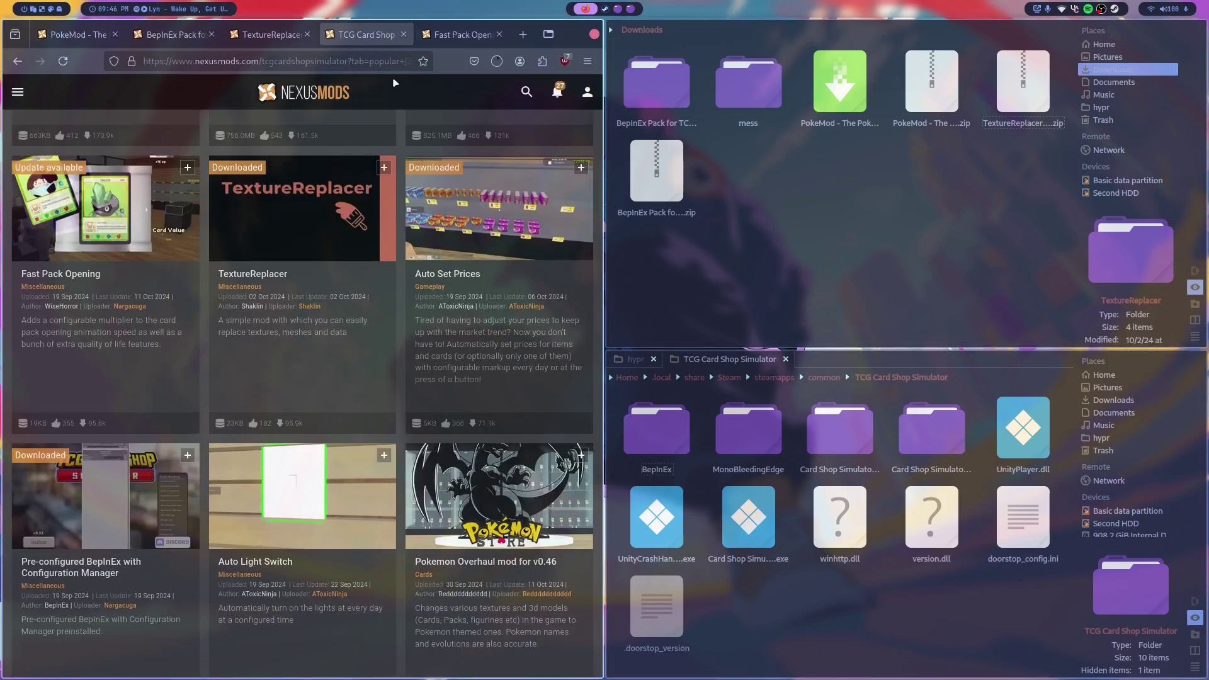
{"action": "scroll", "coordinate": [343, 148], "scroll_direction": "up", "scroll_amount": 15}
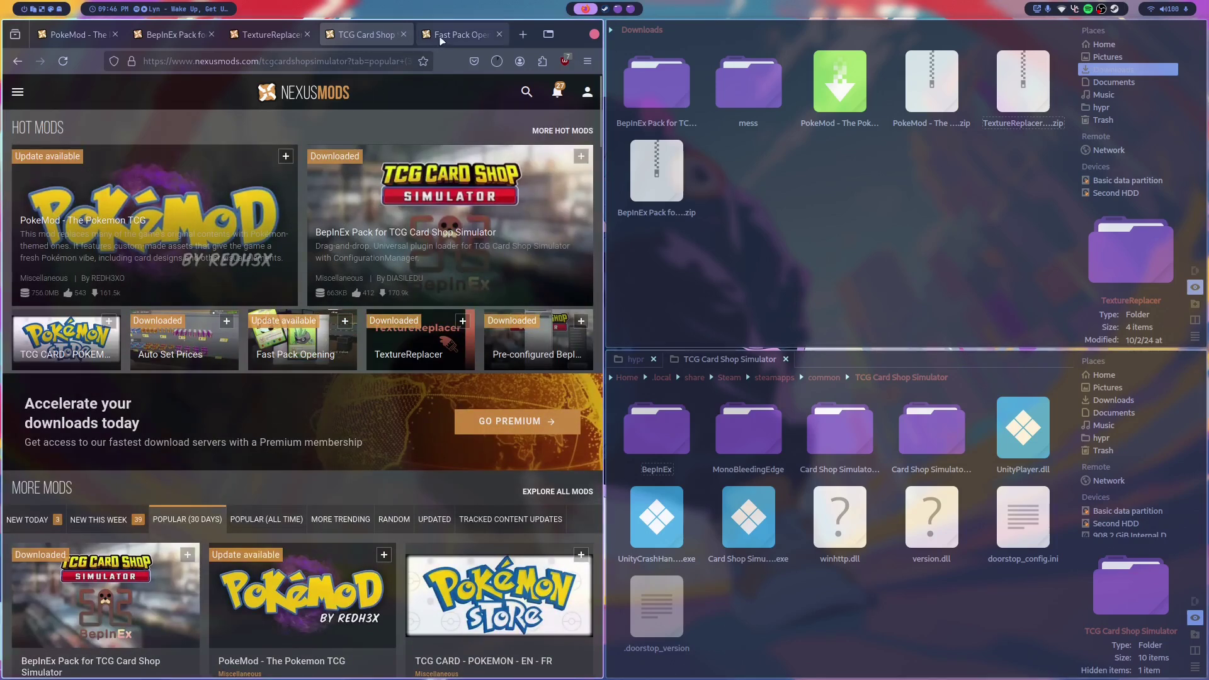
{"action": "left_click", "coordinate": [457, 35]}
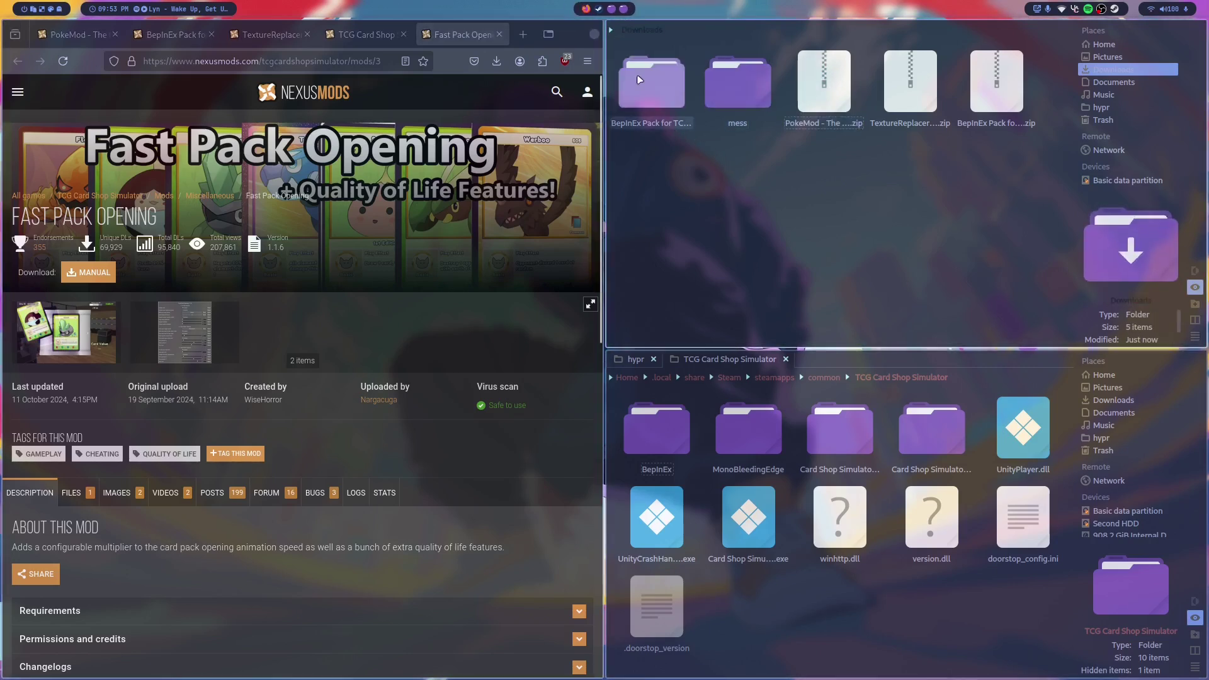
- Open the downloaded PokeMod v3.4 zip, extract it into the Downloads folder and close the archive manager
{"action": "key", "text": "Return"}
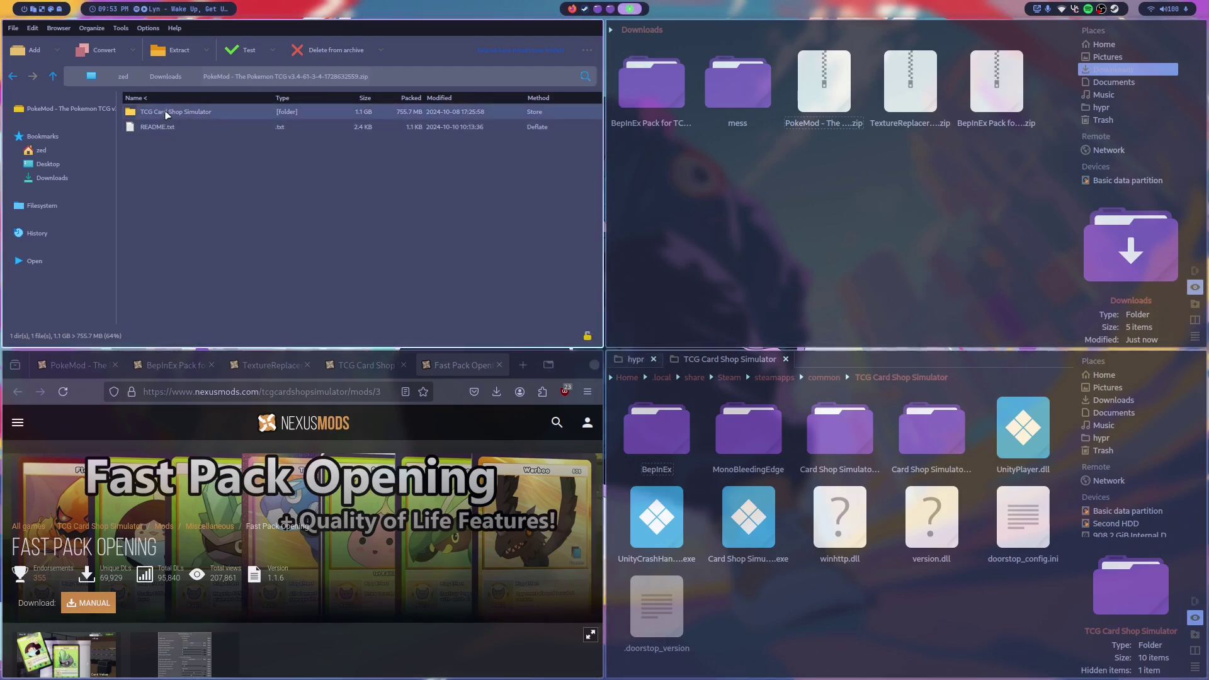
{"action": "left_click", "coordinate": [165, 115]}
{"action": "left_click", "coordinate": [170, 52]}
{"action": "left_click", "coordinate": [507, 332]}
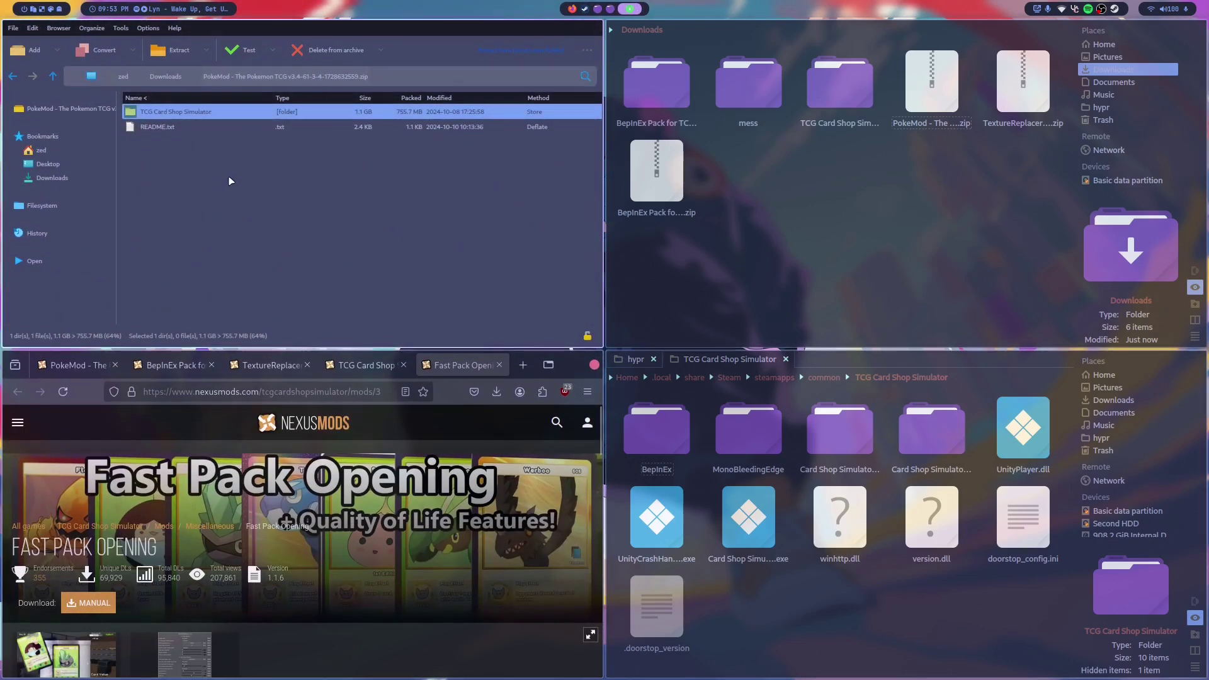
{"action": "key", "text": "super+q"}
- Inspect PokeMod's extracted TCG Card Shop Simulator folder down through BepInEx and plugins to TextureReplacer, and return to its top level
{"action": "left_click", "coordinate": [852, 102]}
{"action": "double_click", "coordinate": [851, 102]}
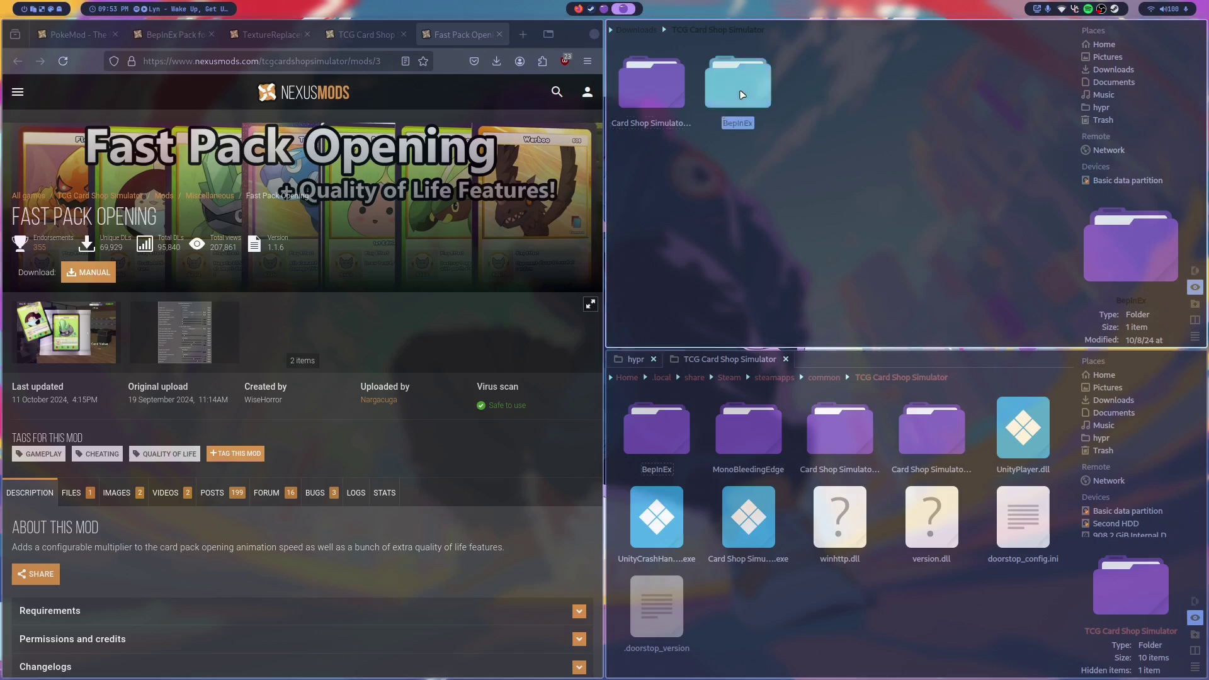
{"action": "double_click", "coordinate": [742, 95]}
{"action": "double_click", "coordinate": [667, 95]}
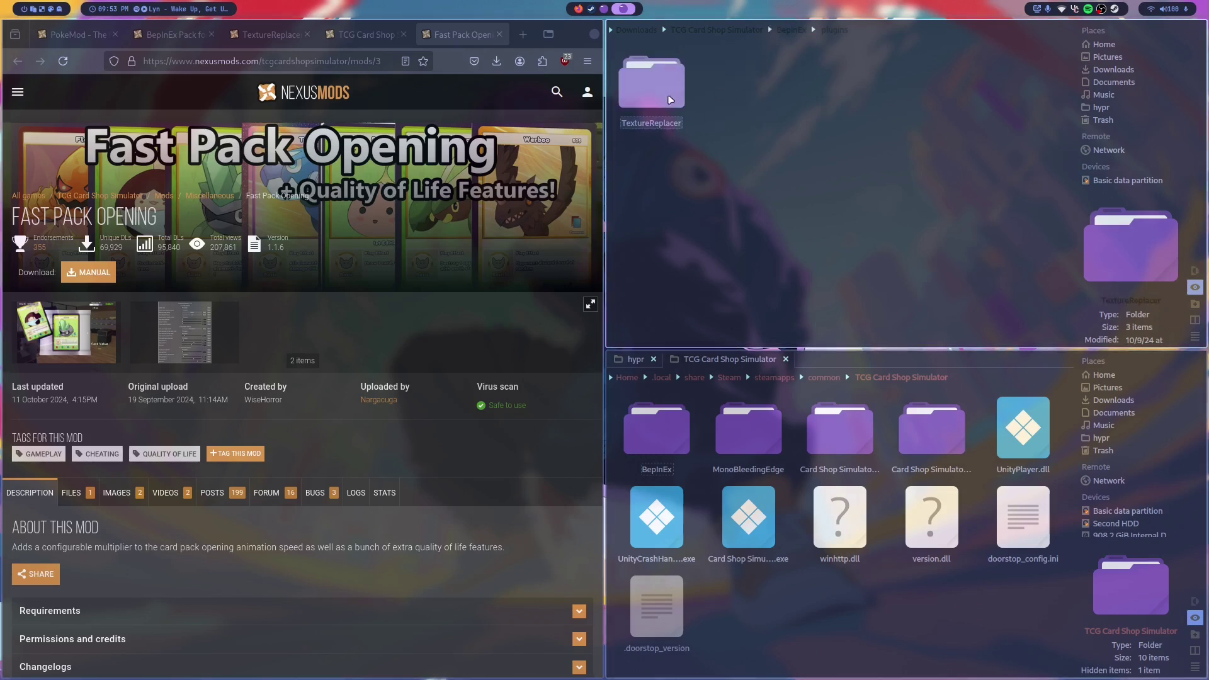
{"action": "double_click", "coordinate": [670, 100]}
{"action": "key", "text": "BackSpace"}
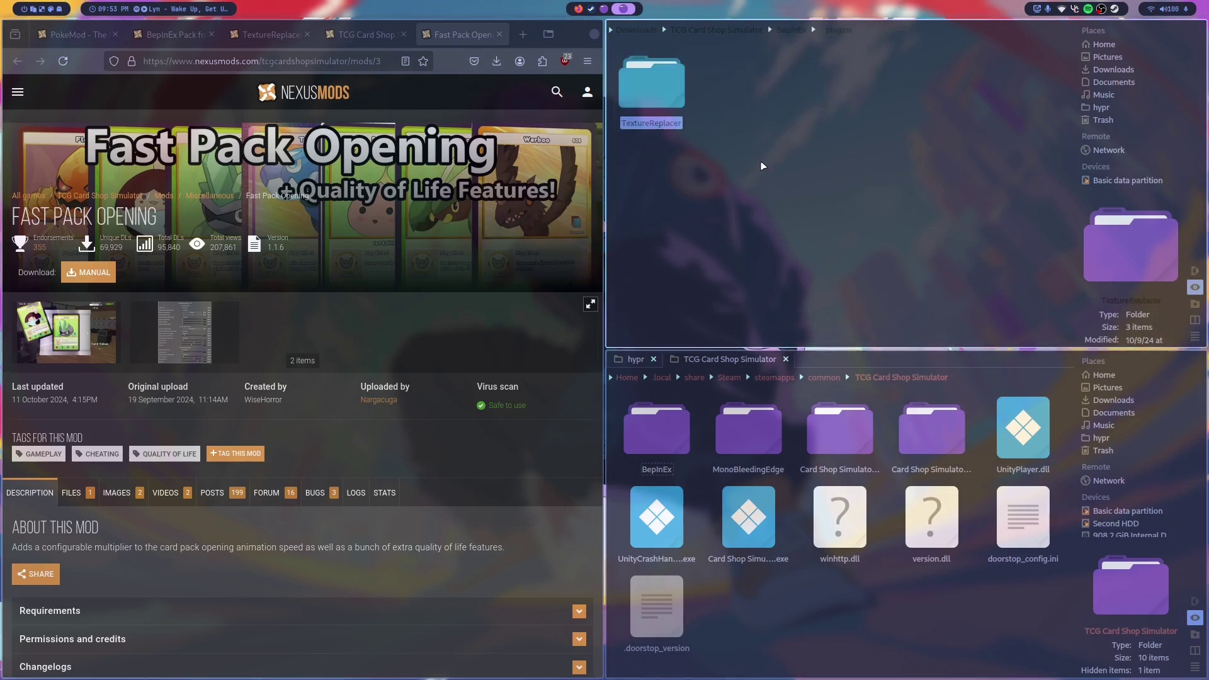
{"action": "key", "text": "BackSpace"}
{"action": "key", "text": "BackSpace"}
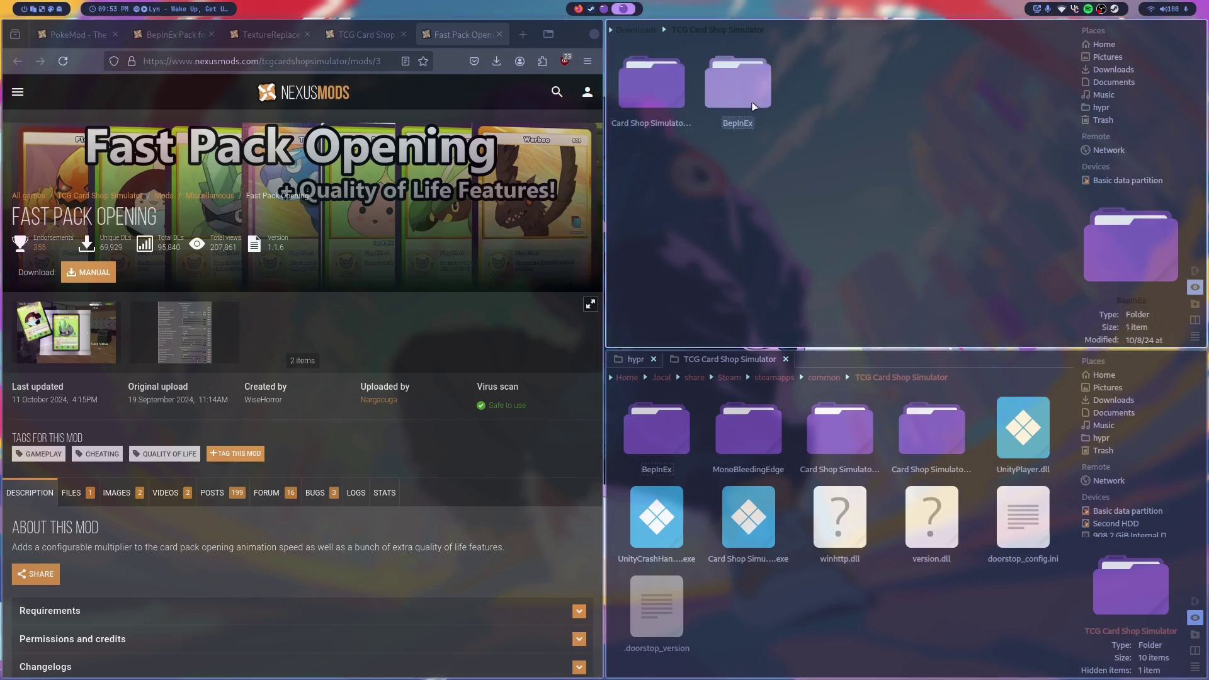
- Move PokeMod's BepInEx folder into the TCG Card Shop Simulator game folder, merging all folders and overwriting all existing files
{"action": "left_click_drag", "start_coordinate": [740, 98], "coordinate": [897, 602]}
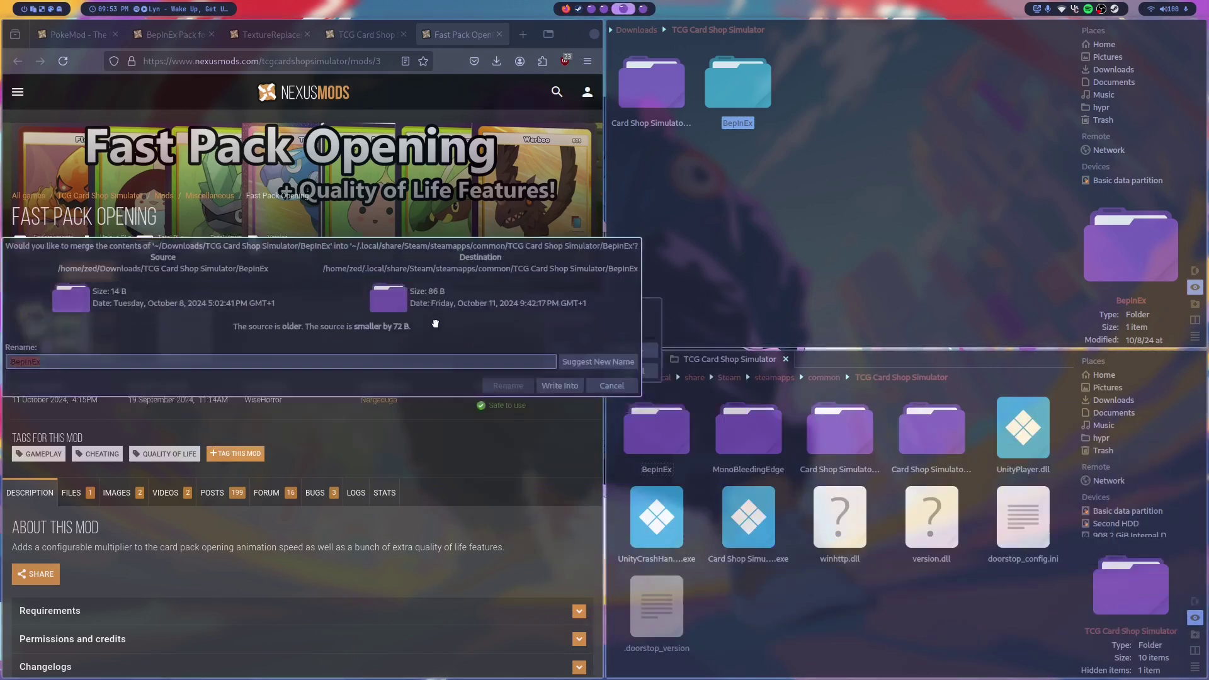
{"action": "left_click", "coordinate": [766, 324]}
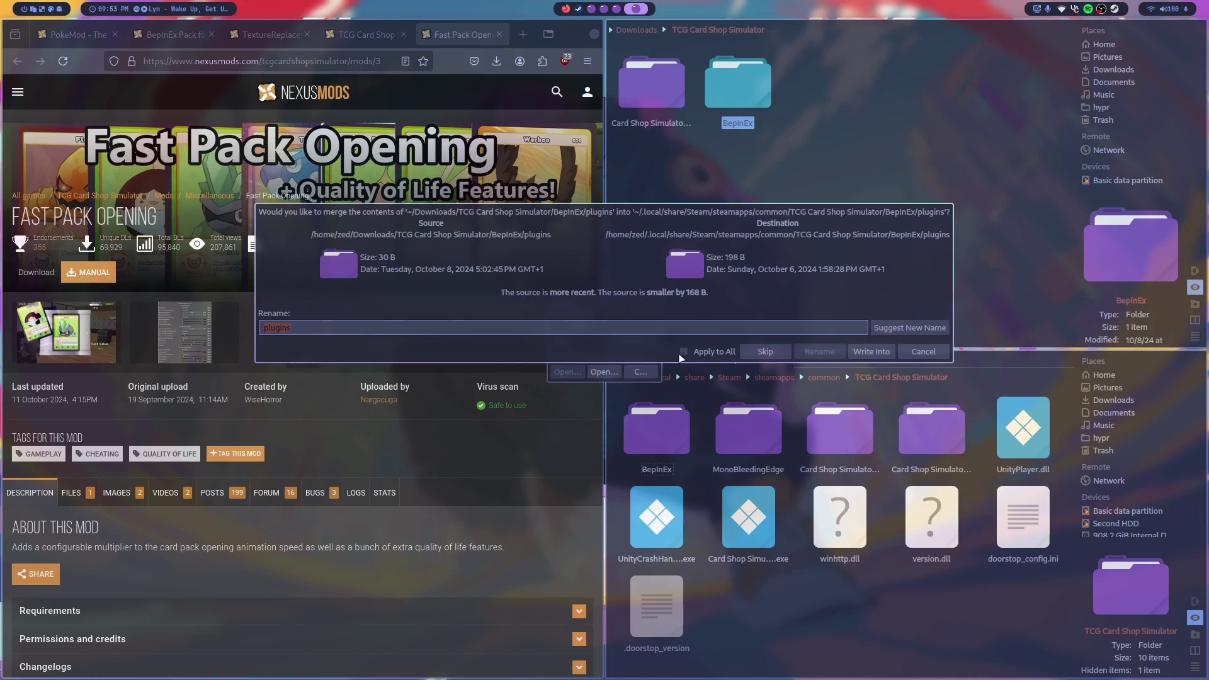
{"action": "left_click", "coordinate": [683, 352]}
{"action": "left_click", "coordinate": [868, 355]}
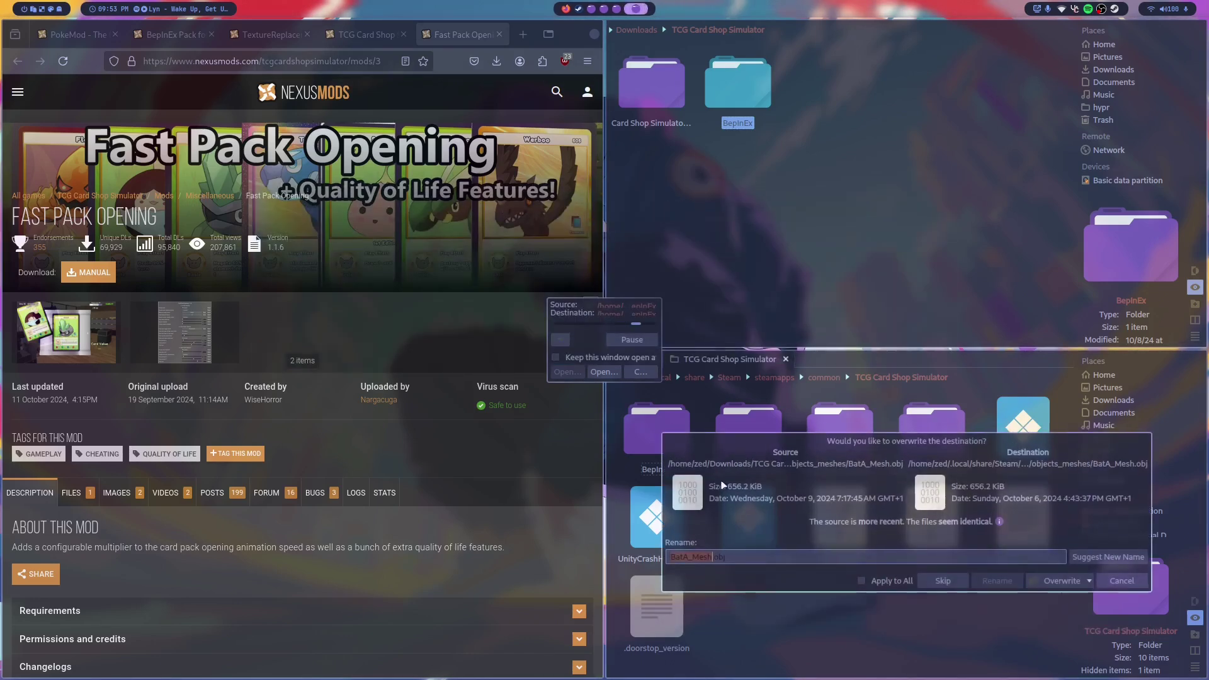
{"action": "left_click", "coordinate": [495, 354]}
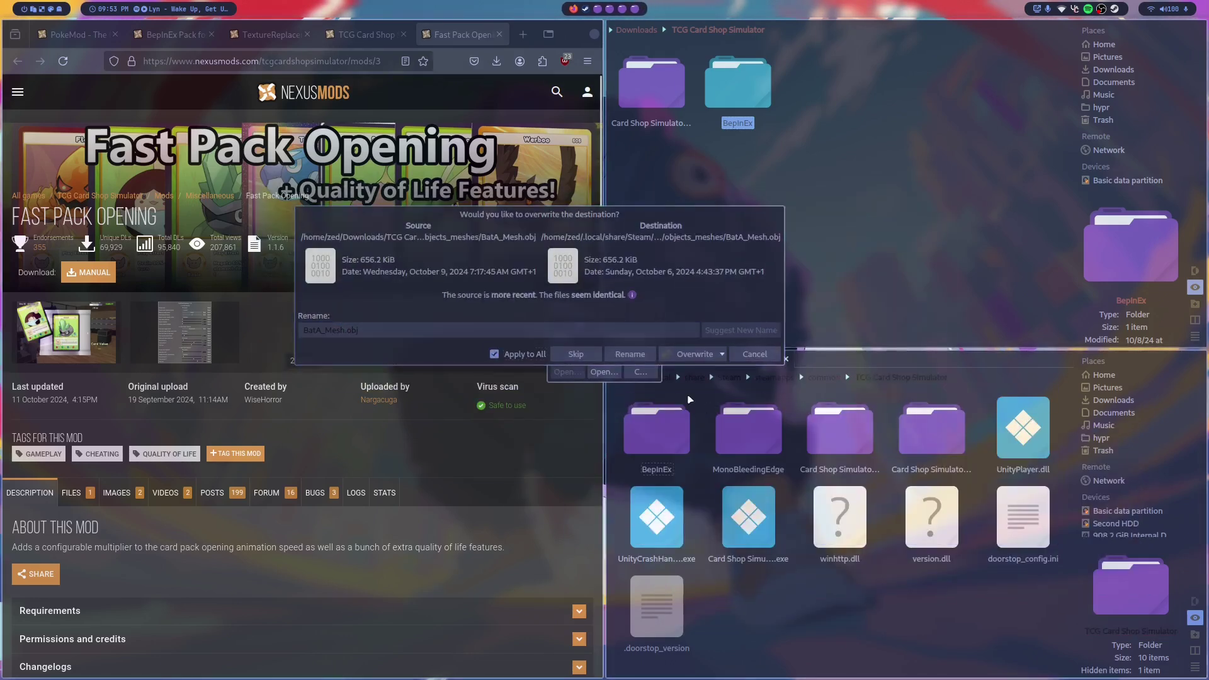
{"action": "left_click", "coordinate": [693, 354]}
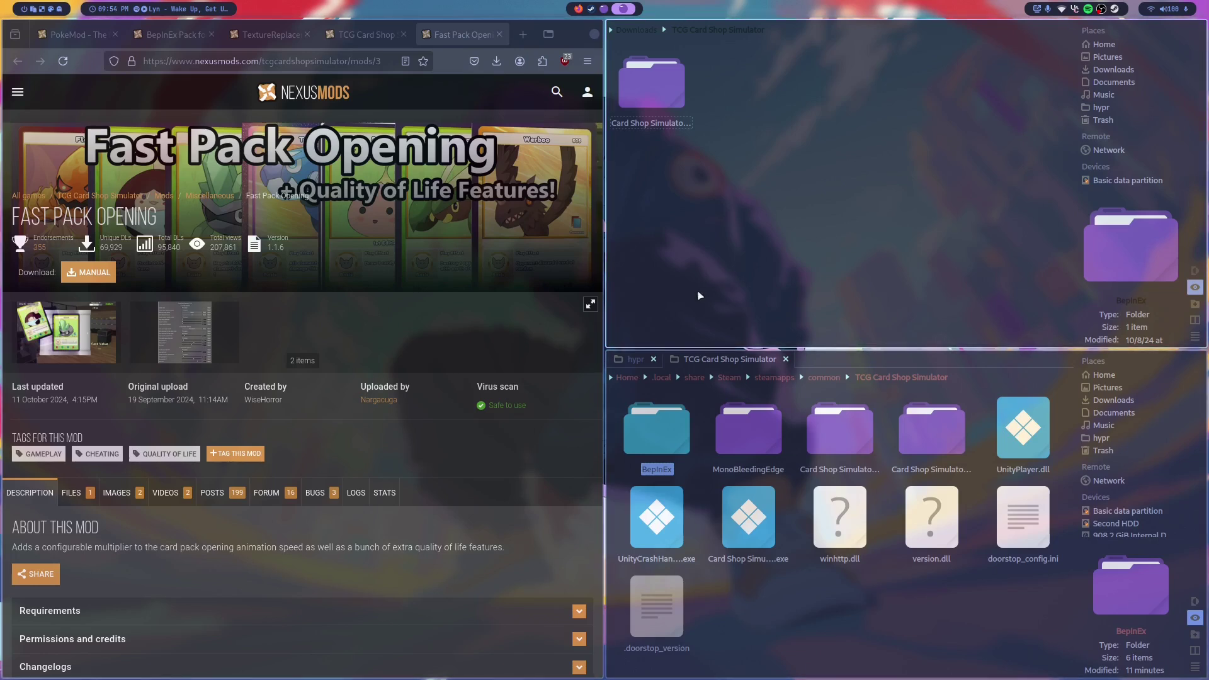
- Open Card Shop Simulator_Data in both the game folder and the PokeMod download, and select the mod's four asset files
{"action": "double_click", "coordinate": [670, 106]}
{"action": "key", "text": "BackSpace"}
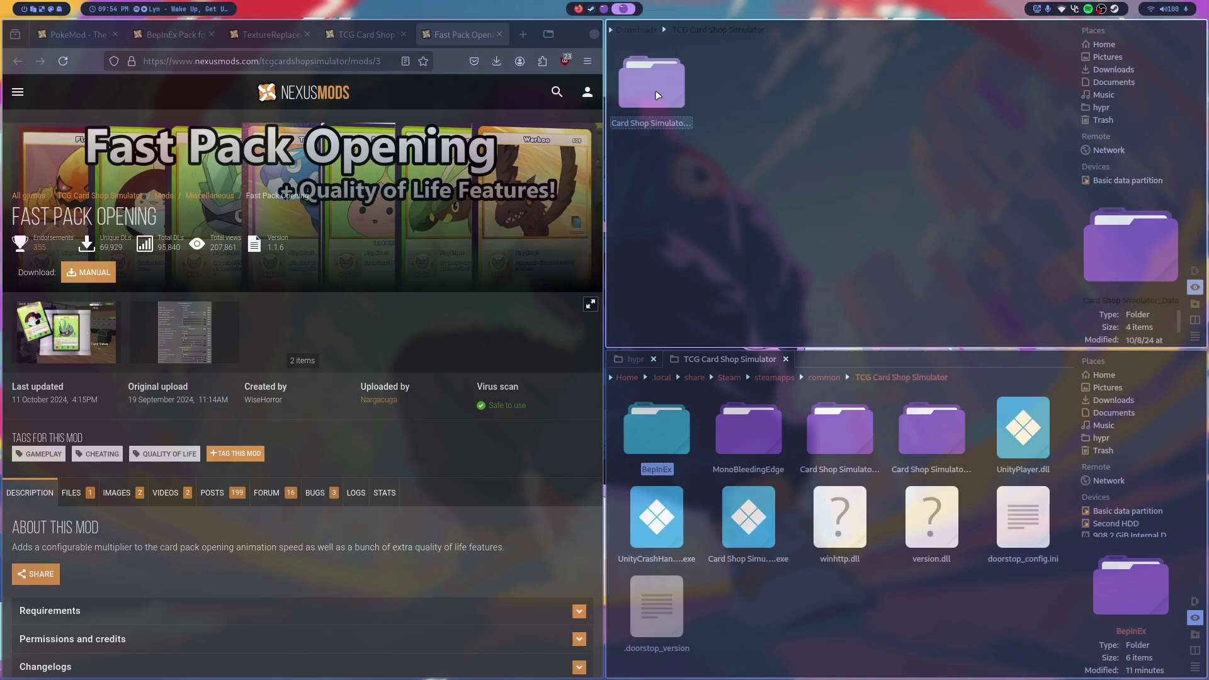
{"action": "double_click", "coordinate": [839, 428]}
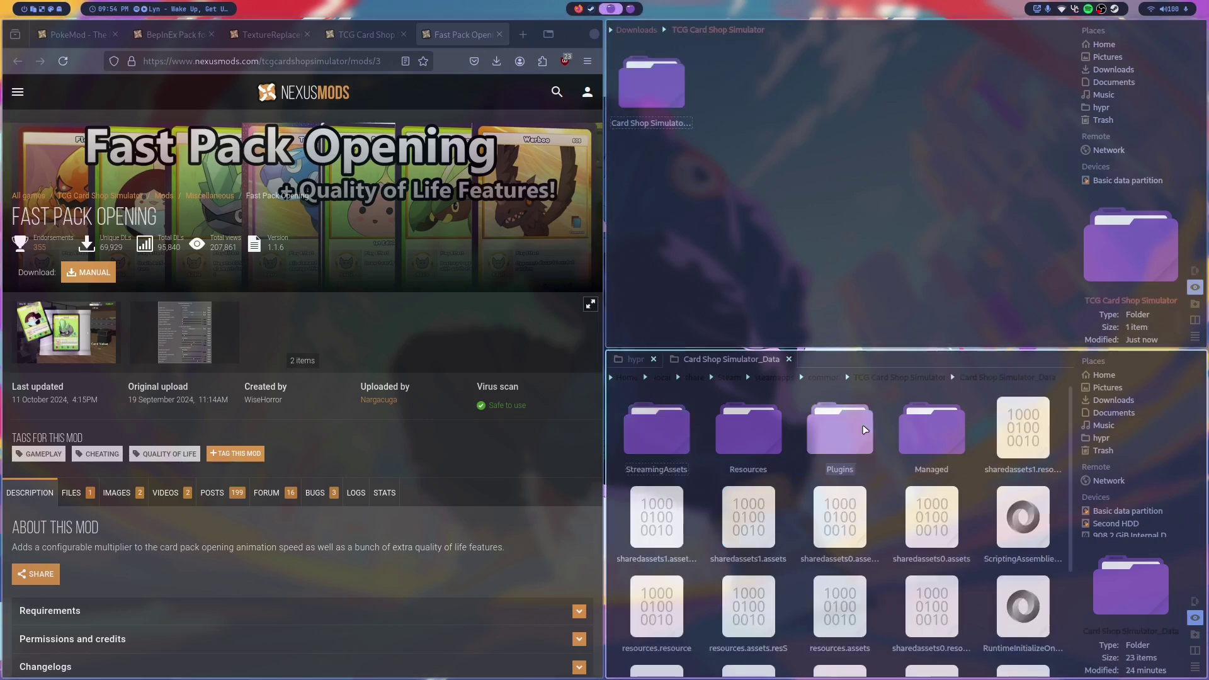
{"action": "key", "text": "BackSpace"}
{"action": "key", "text": "alt+Right"}
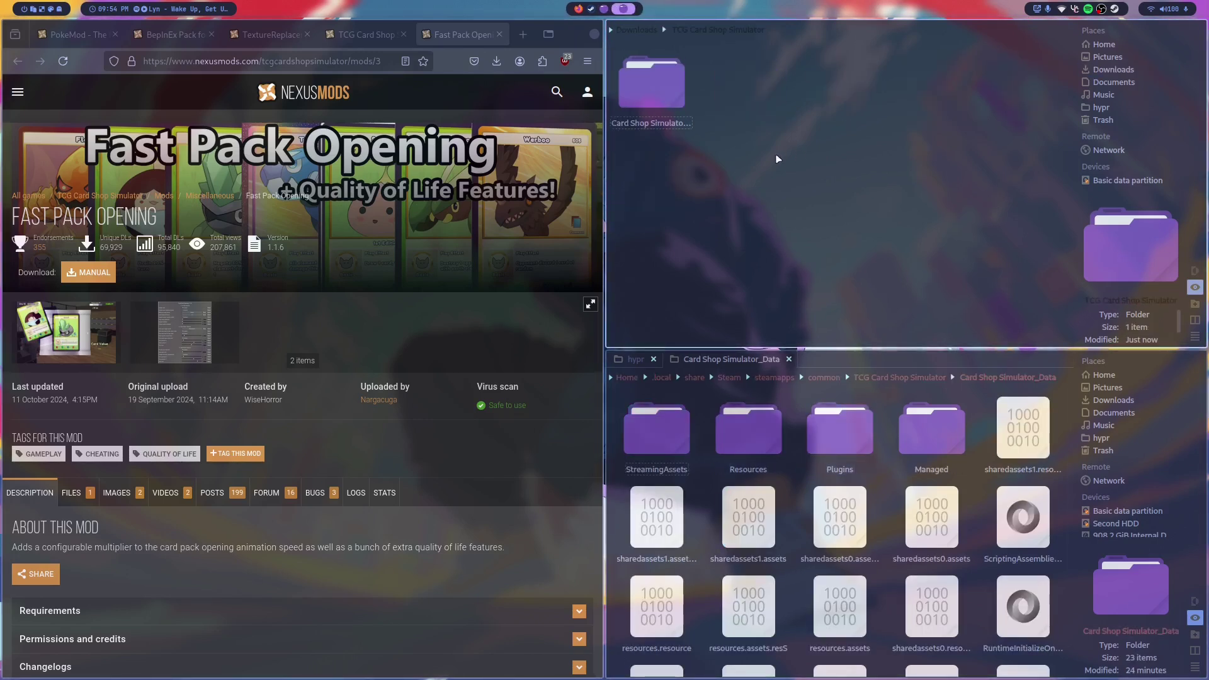
{"action": "double_click", "coordinate": [672, 100]}
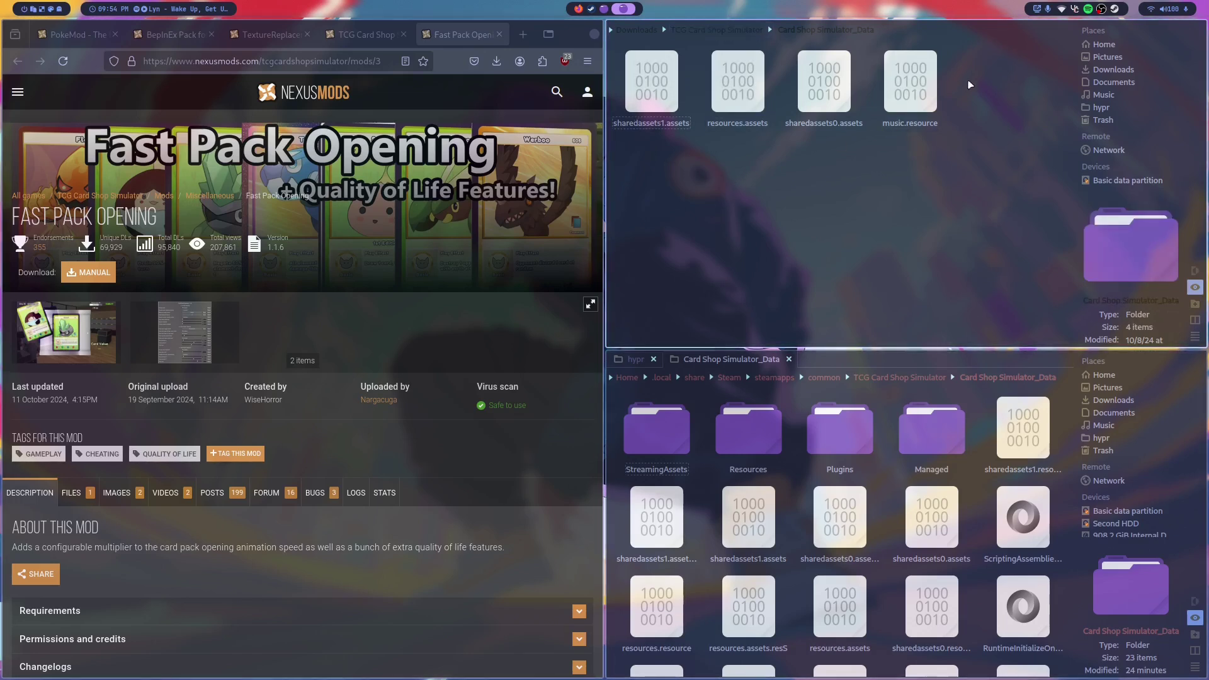
{"action": "left_click_drag", "start_coordinate": [987, 88], "coordinate": [609, 71]}
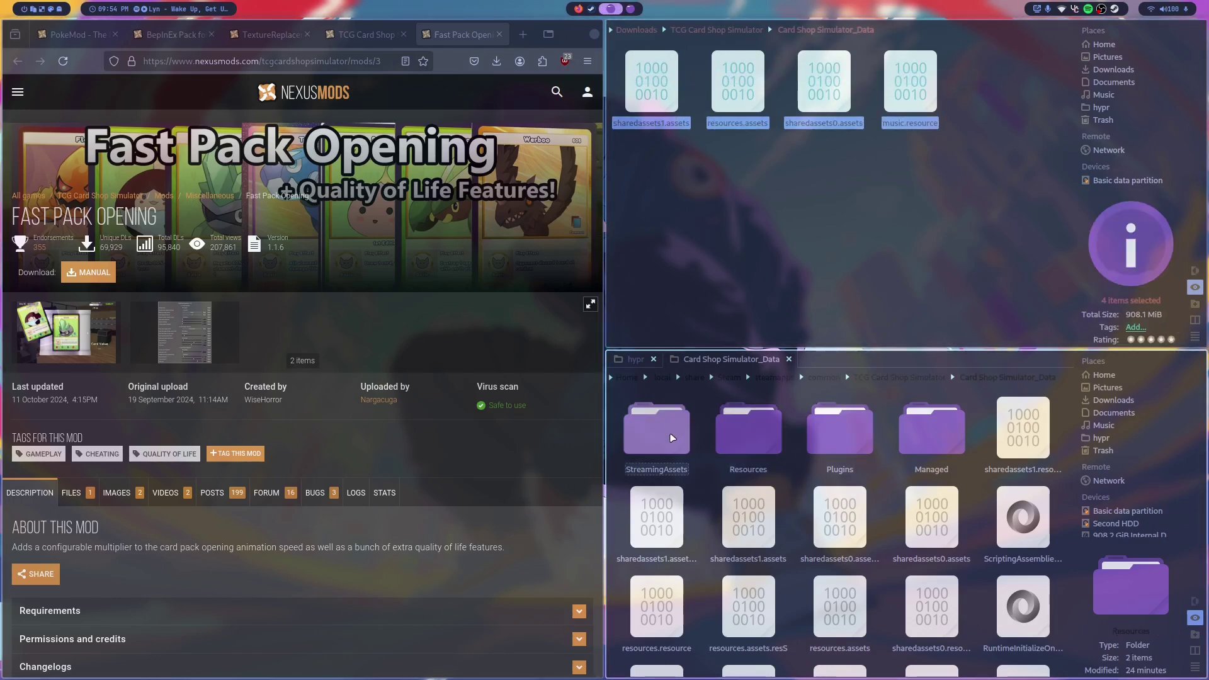
- Check which of the game's two Card Shop Simulator subfolders is Card Shop Simulator_Data and compare its files with the mod's
{"action": "key", "text": "BackSpace"}
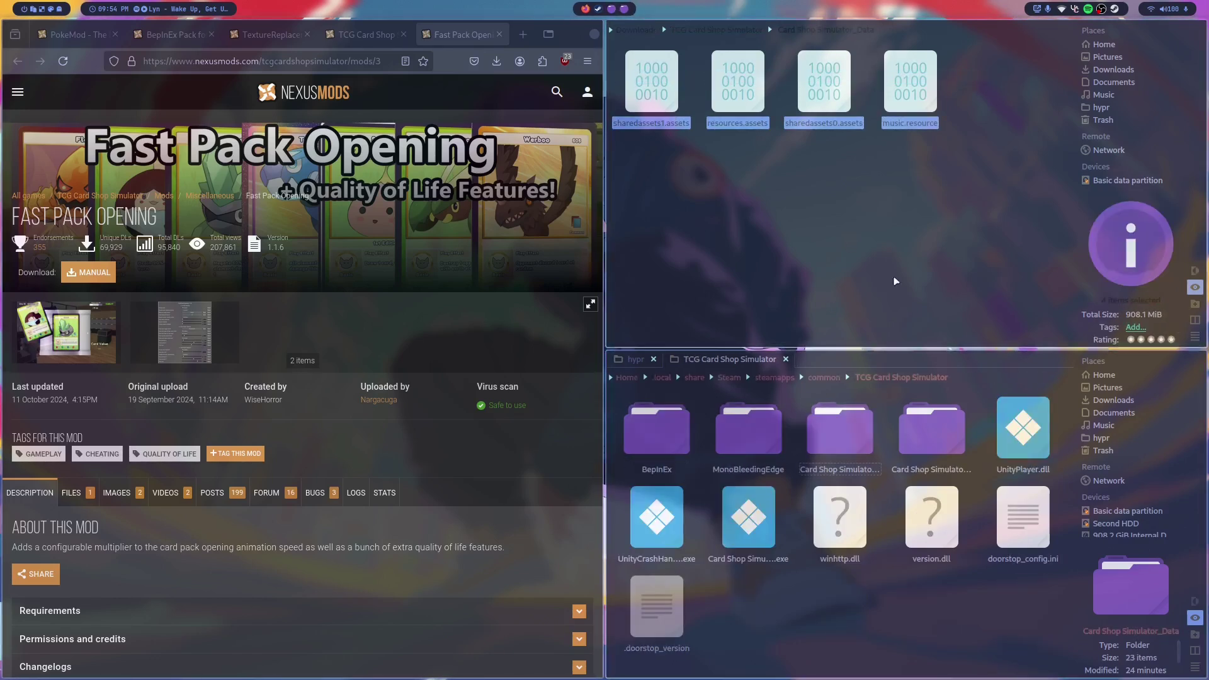
{"action": "key", "text": "BackSpace"}
{"action": "key", "text": "Return"}
{"action": "key", "text": "ctrl+a"}
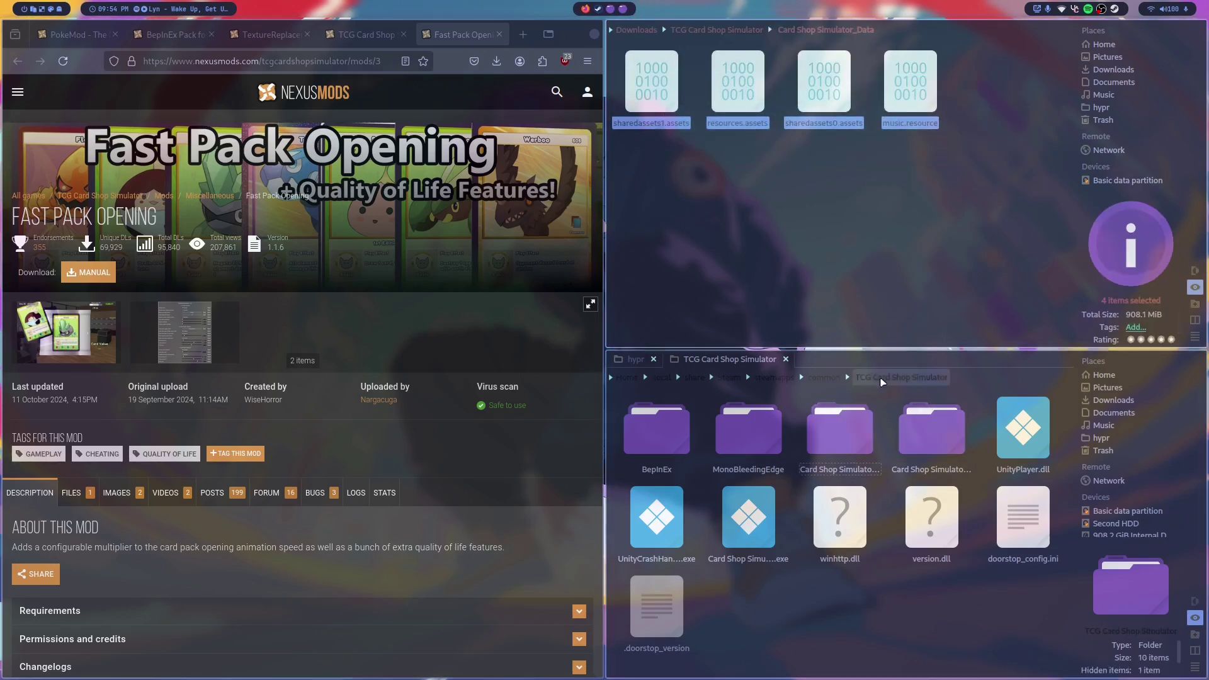
{"action": "left_click", "coordinate": [934, 430]}
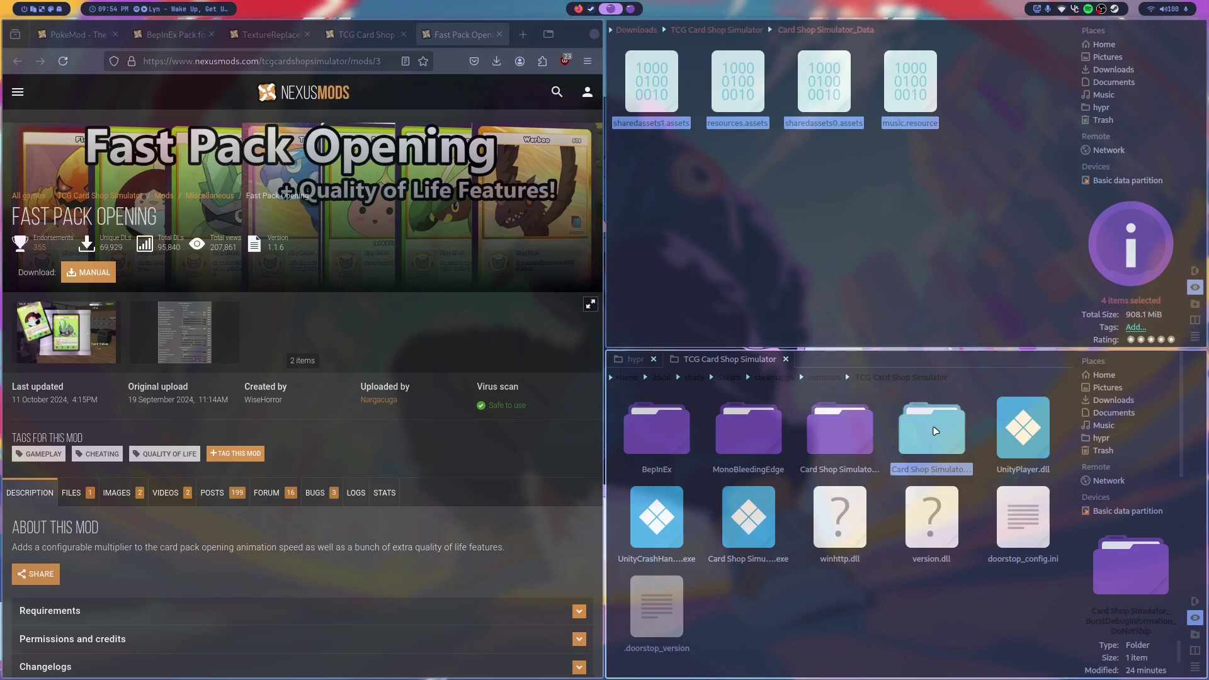
{"action": "left_click", "coordinate": [851, 436]}
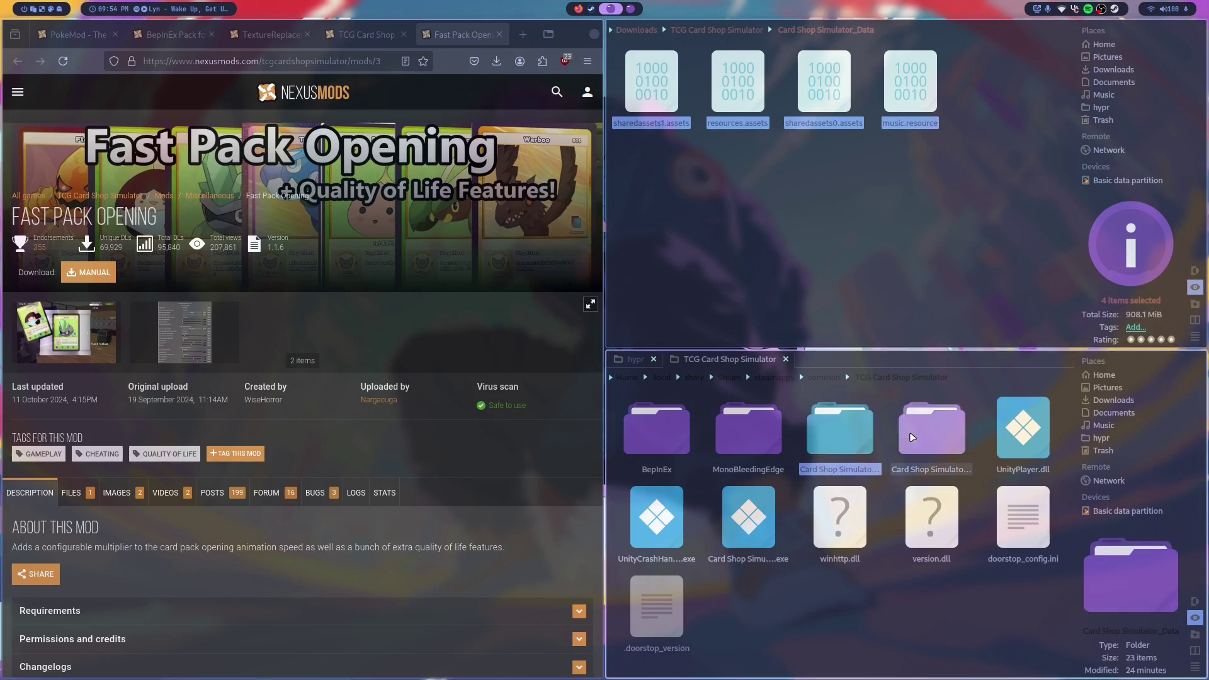
{"action": "double_click", "coordinate": [835, 445]}
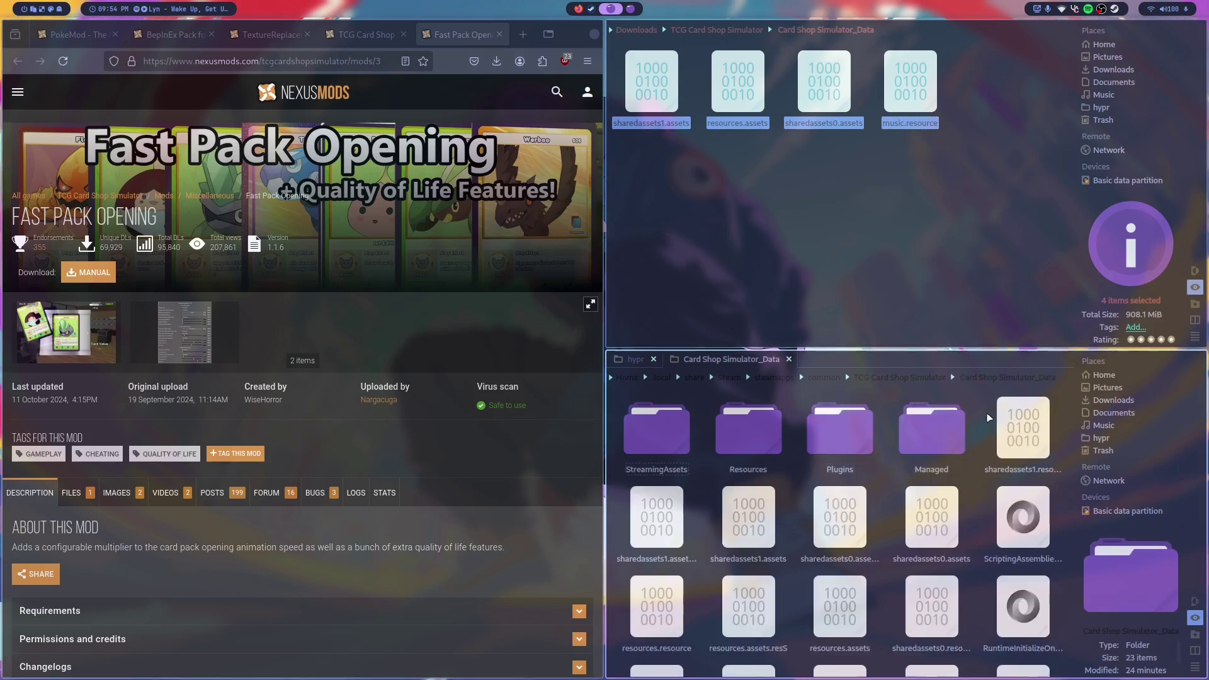
- Move PokeMod's Card Shop Simulator_Data folder into the game folder, merging it and overwriting all existing files
{"action": "key", "text": "BackSpace"}
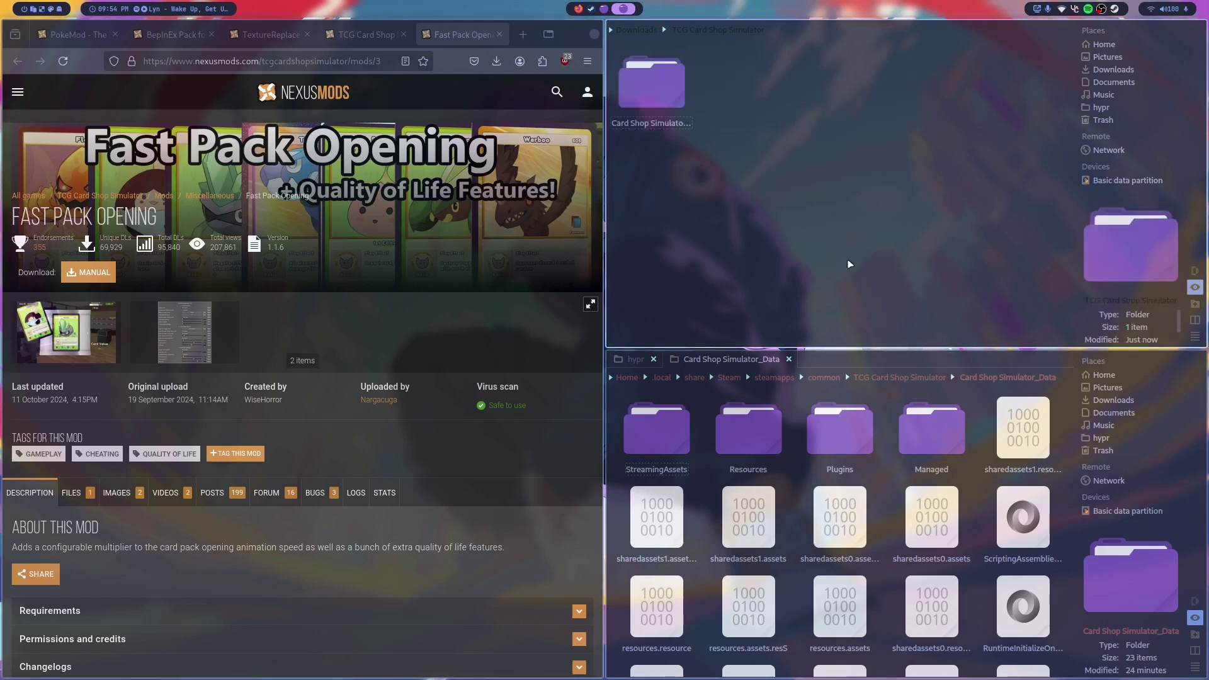
{"action": "key", "text": "BackSpace"}
{"action": "left_click_drag", "start_coordinate": [652, 82], "coordinate": [957, 613]}
{"action": "left_click", "coordinate": [958, 613]}
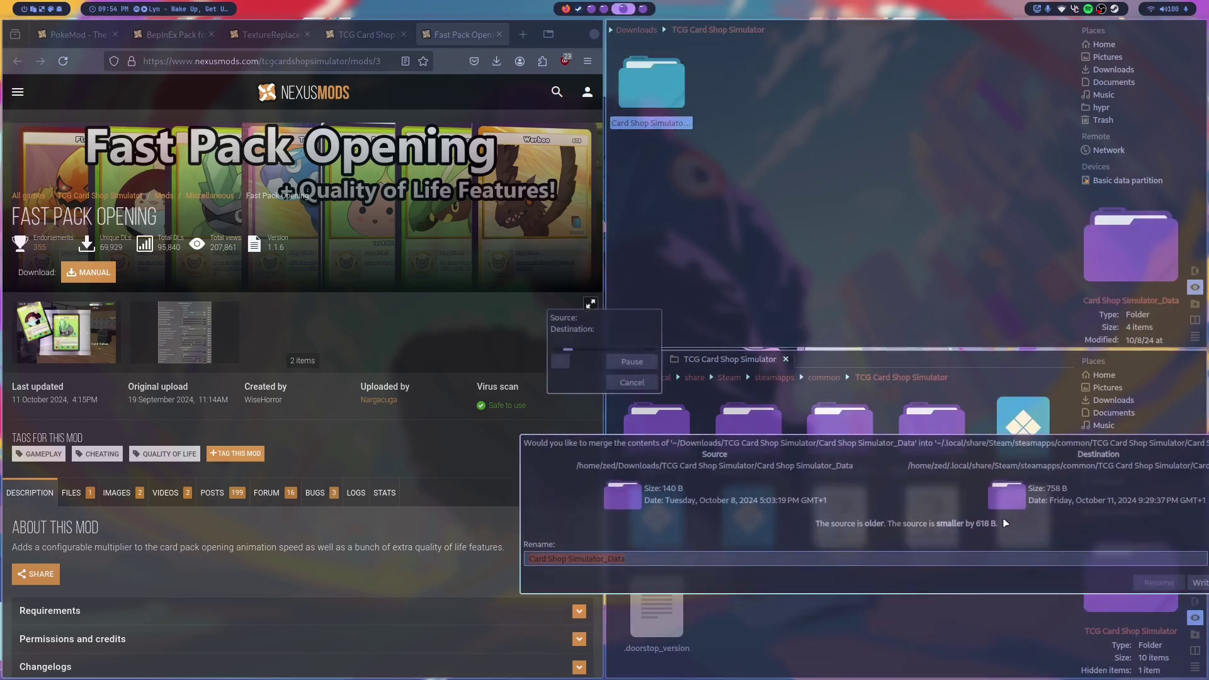
{"action": "left_click", "coordinate": [907, 400]}
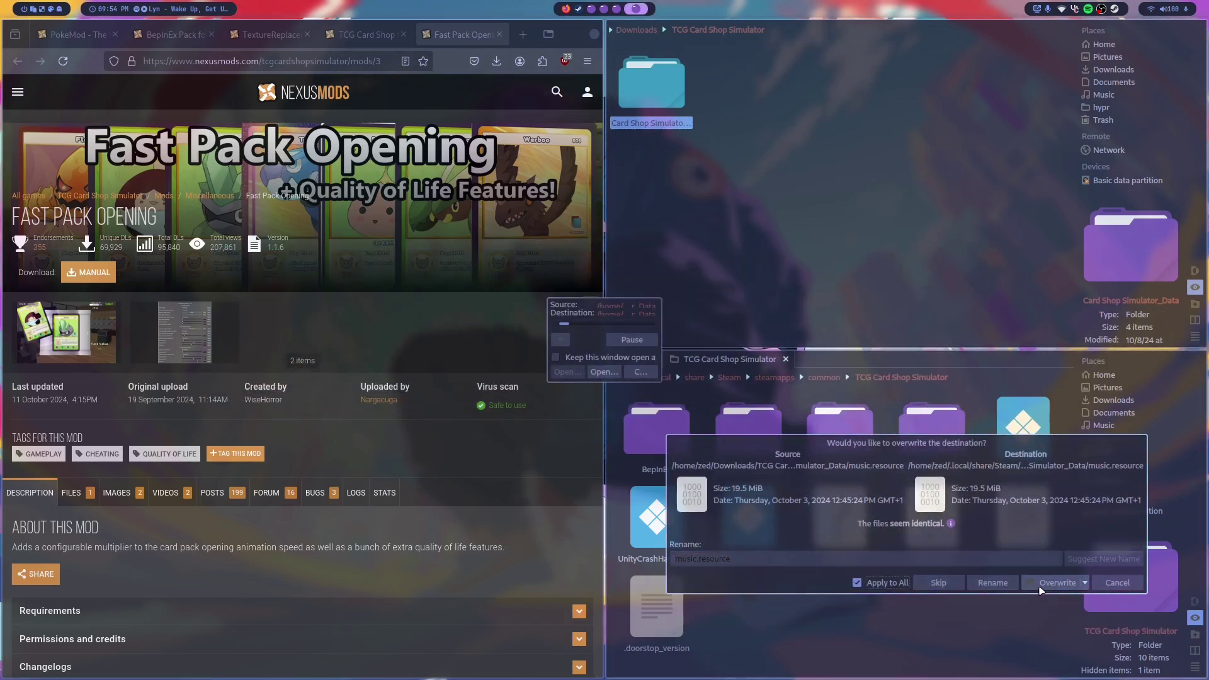
{"action": "left_click", "coordinate": [1039, 586]}
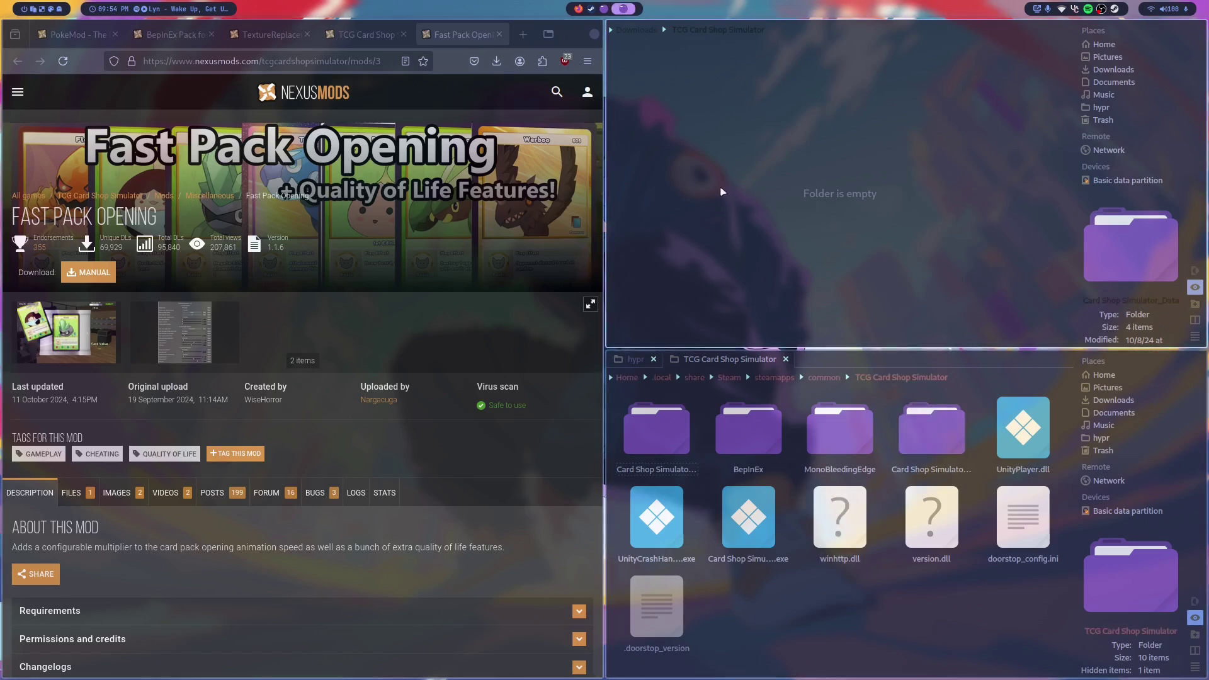
- Close the PokeMod, BepInEx Pack, TextureReplacer and TCG Card Shop Simulator overview browser tabs, keeping only the Fast Pack Opening page
{"action": "left_click", "coordinate": [163, 40]}
{"action": "key", "text": "ctrl+Page_Up"}
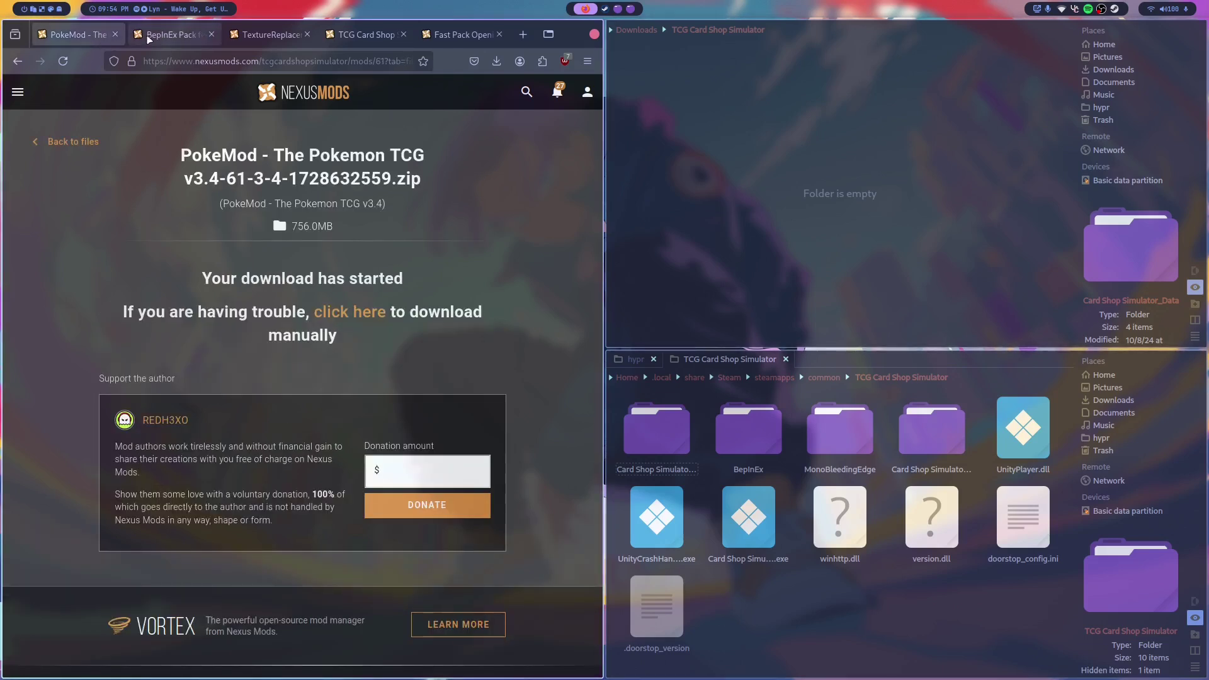
{"action": "left_click", "coordinate": [153, 34]}
{"action": "left_click", "coordinate": [88, 34]}
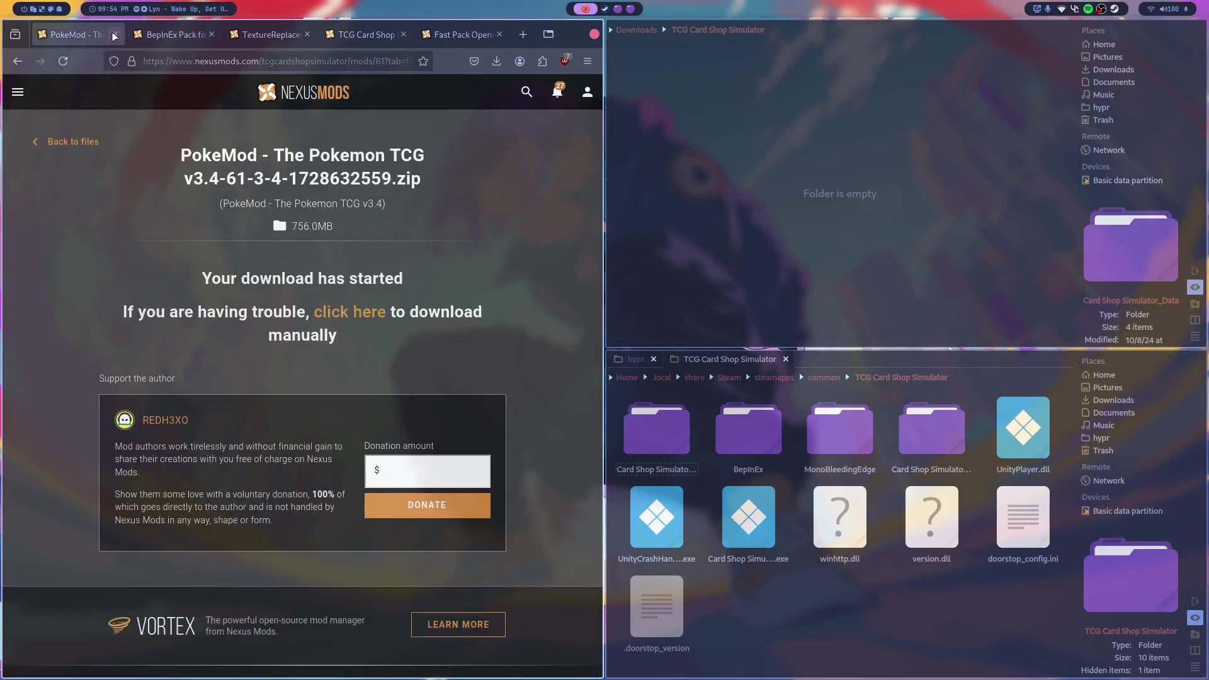
{"action": "middle_click", "coordinate": [105, 37]}
{"action": "left_click", "coordinate": [115, 36]}
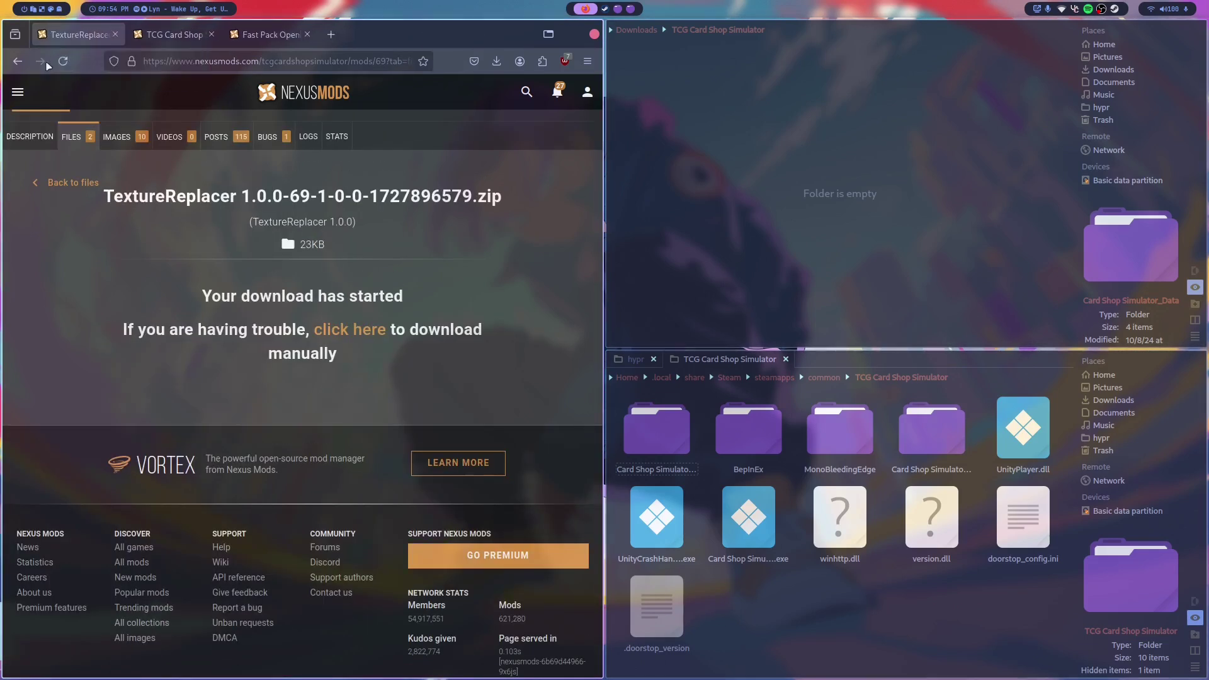
{"action": "left_click", "coordinate": [113, 35]}
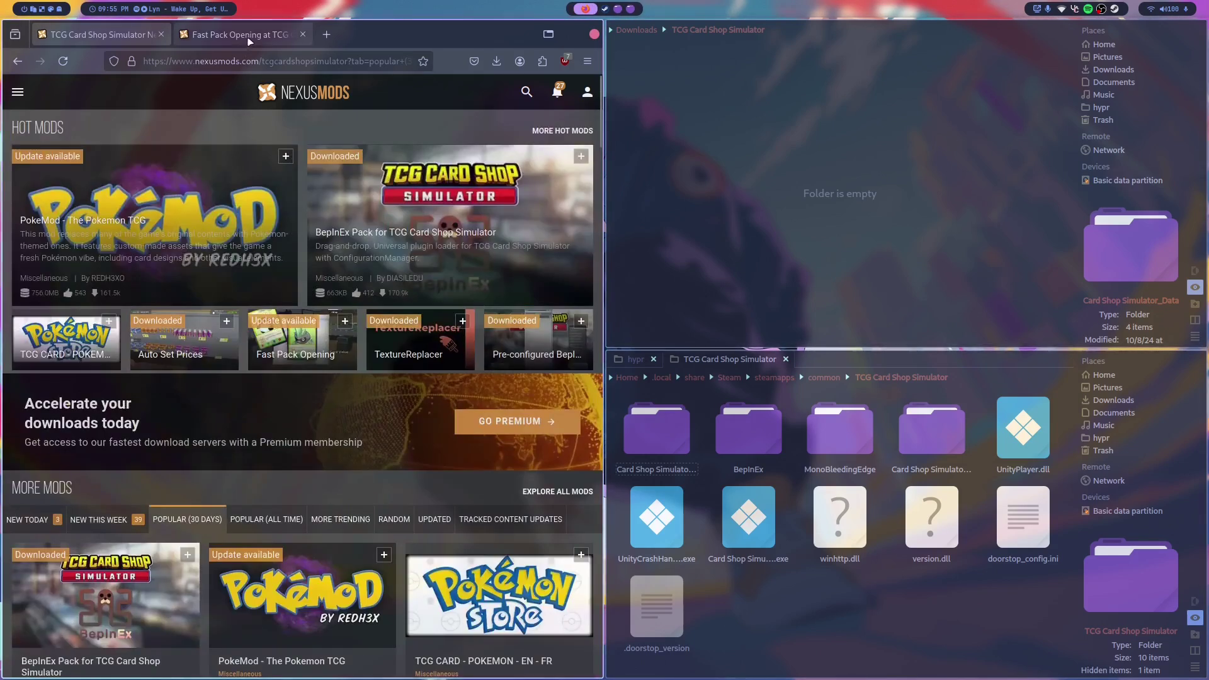
{"action": "left_click", "coordinate": [240, 35]}
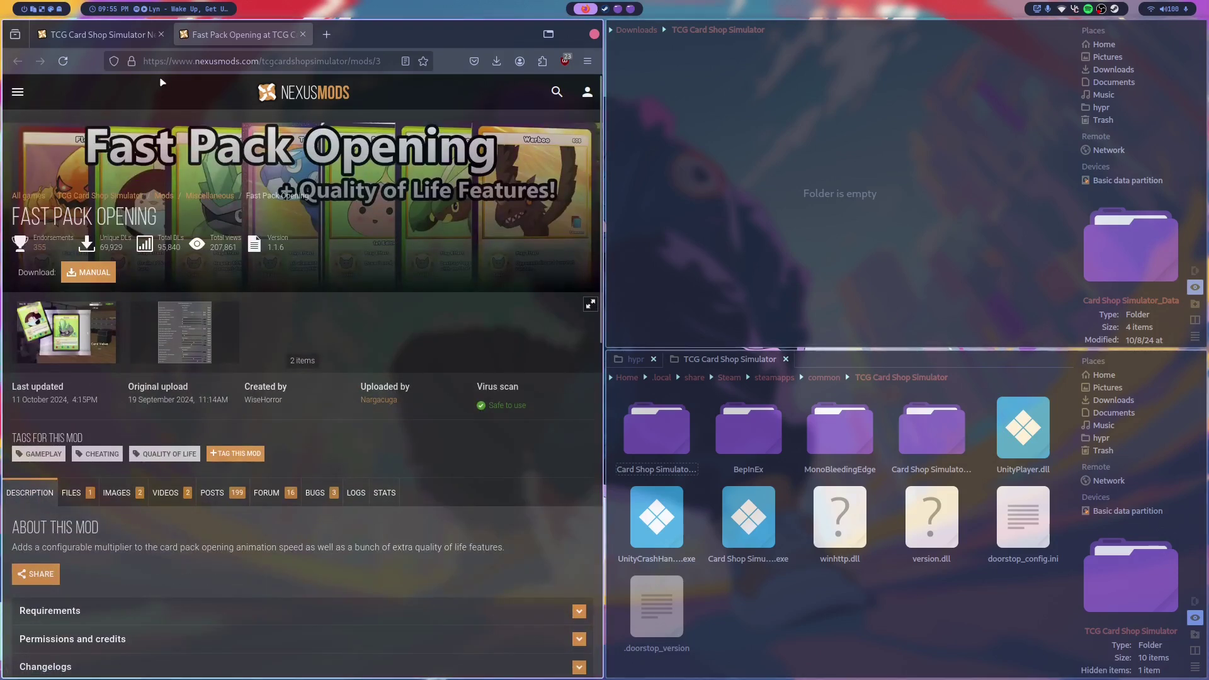
{"action": "left_click", "coordinate": [151, 36]}
{"action": "left_click", "coordinate": [311, 340]}
{"action": "left_click", "coordinate": [161, 35]}
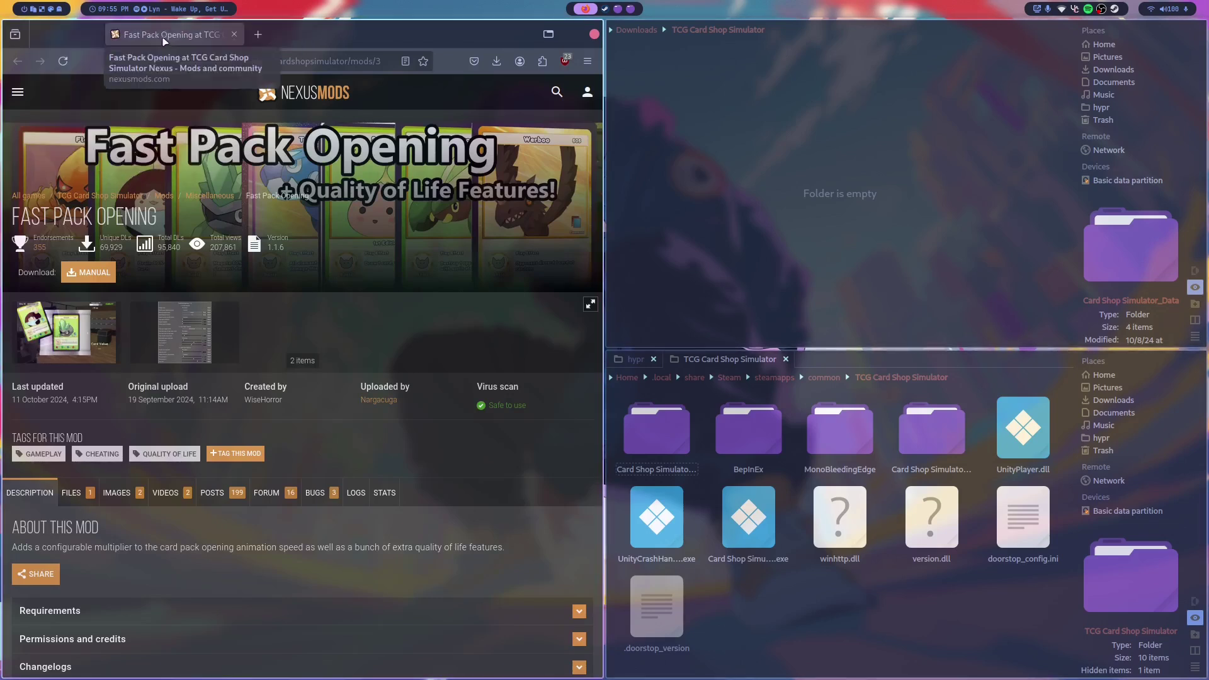
- Download the Fast Pack Opening 1.1.6 main file manually, accepting the additional file requirements and choosing the slow download
{"action": "scroll", "coordinate": [314, 197], "scroll_direction": "down", "scroll_amount": 4}
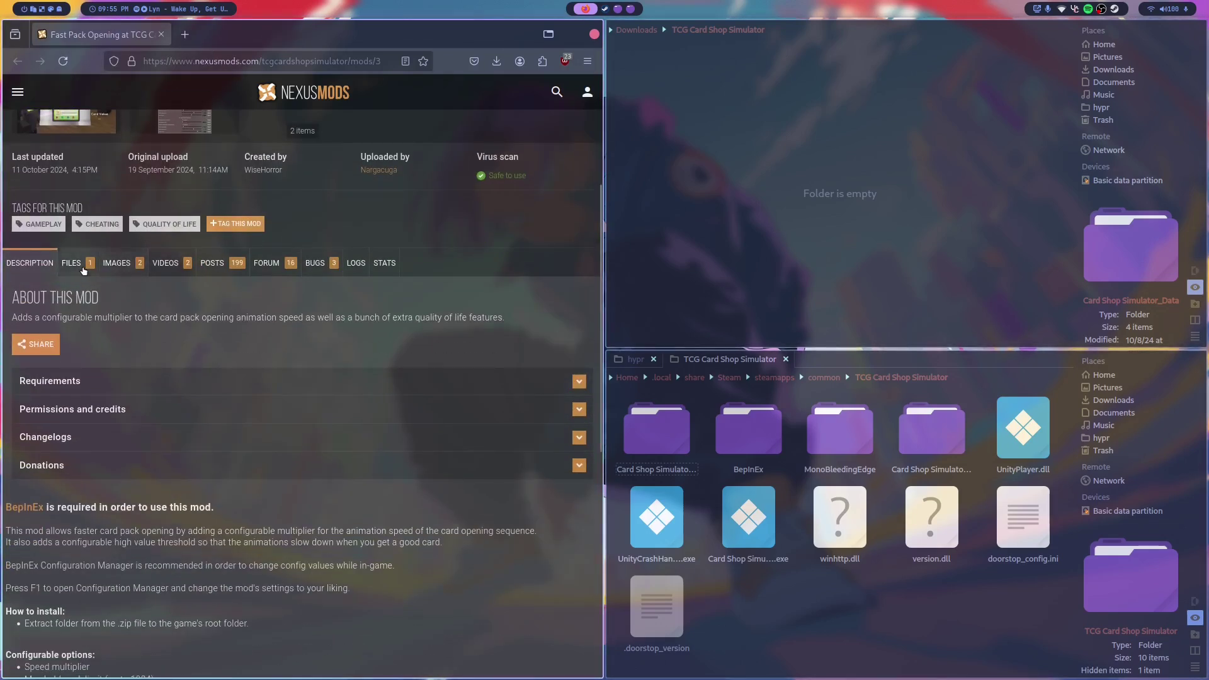
{"action": "left_click", "coordinate": [72, 264]}
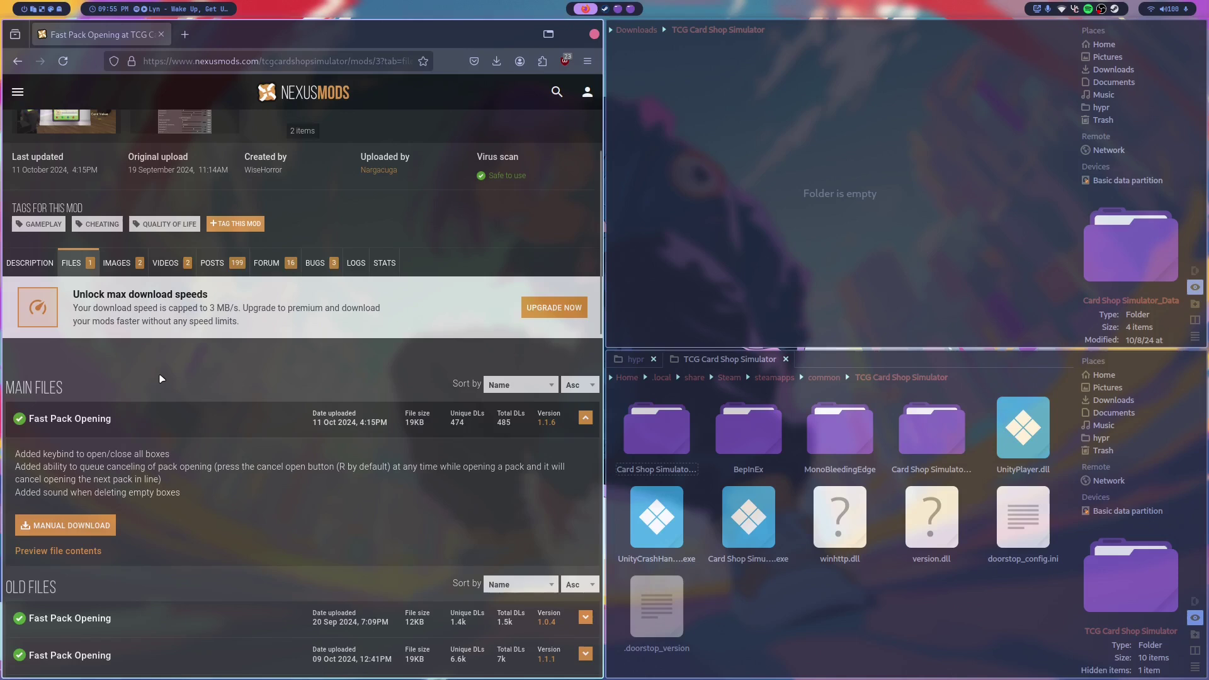
{"action": "scroll", "coordinate": [161, 378], "scroll_direction": "down", "scroll_amount": 3}
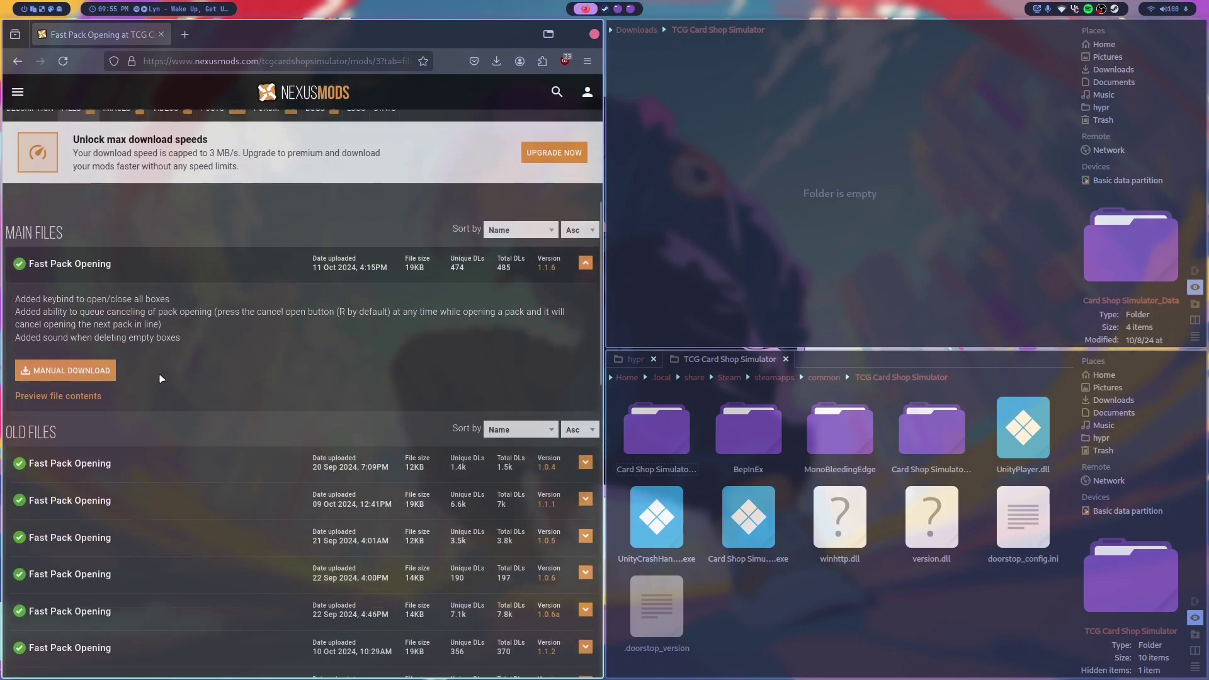
{"action": "left_click", "coordinate": [86, 371]}
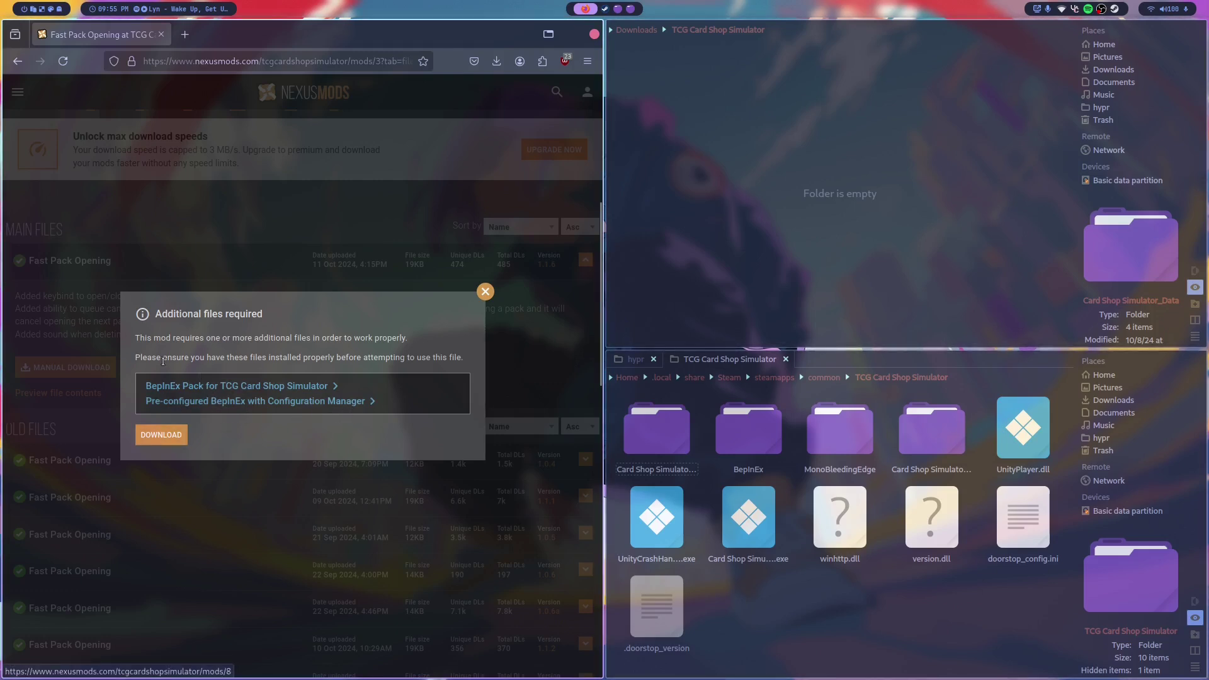
{"action": "left_click", "coordinate": [159, 440]}
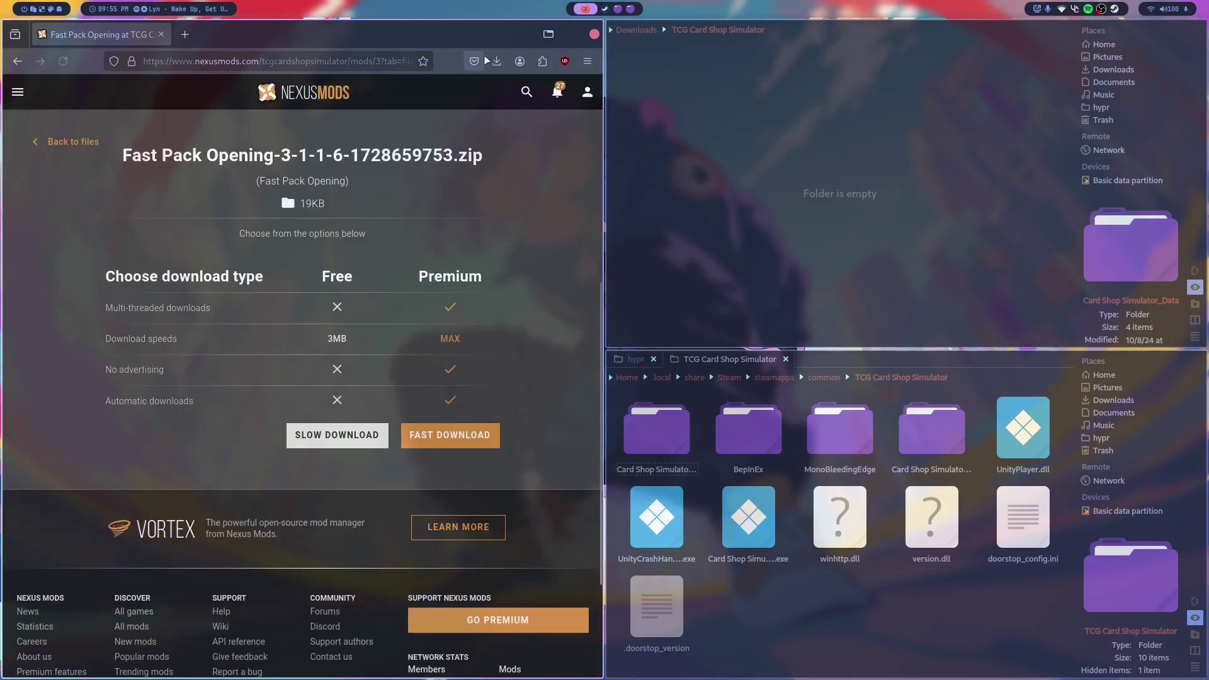
{"action": "left_click", "coordinate": [309, 433]}
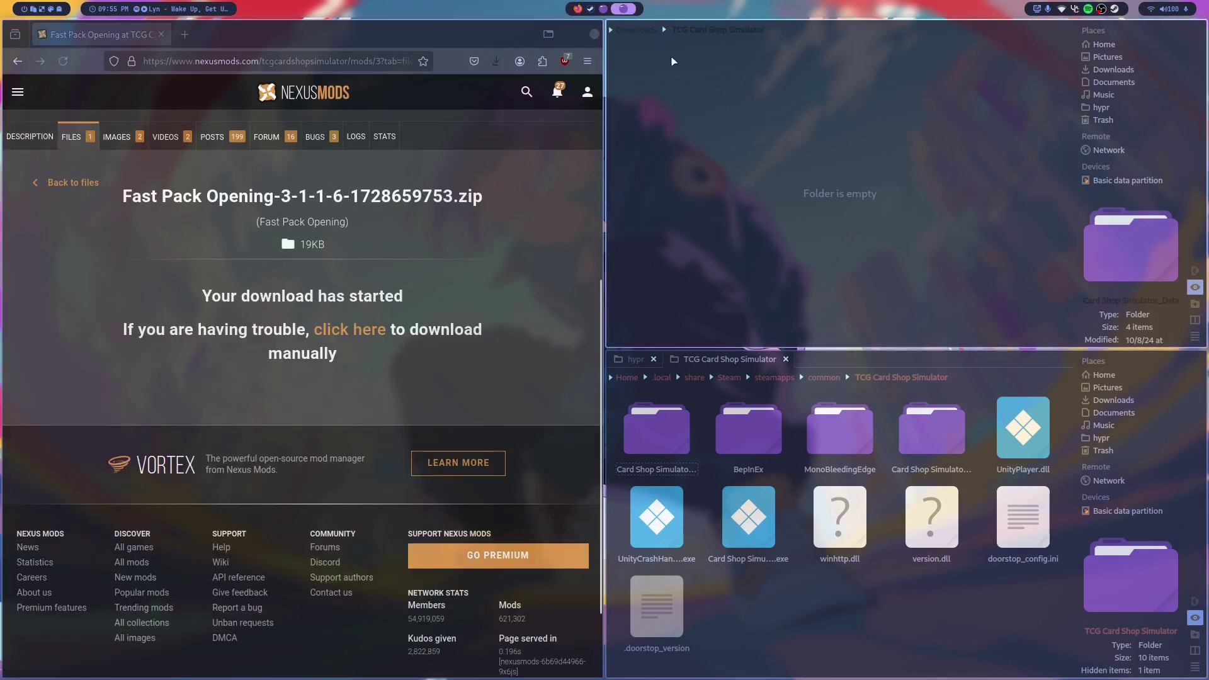
- Extract the BepInEx folder from the Fast Pack Opening zip into Downloads and close the archive manager
{"action": "left_click", "coordinate": [632, 31]}
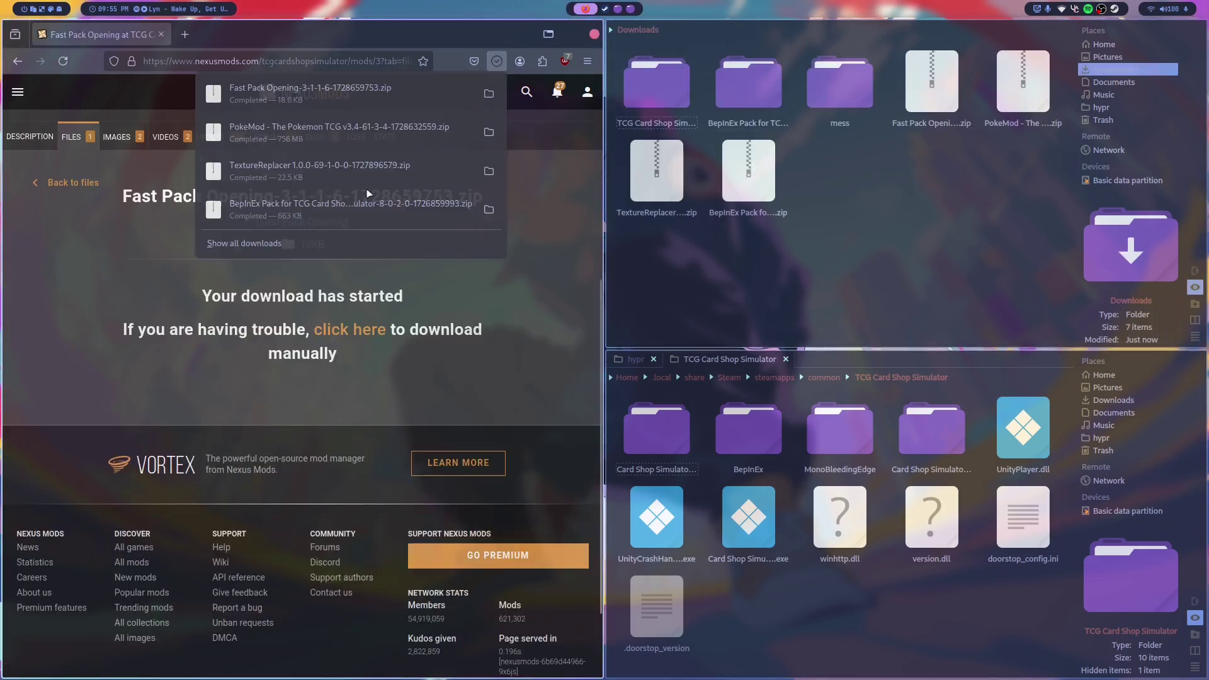
{"action": "double_click", "coordinate": [931, 101]}
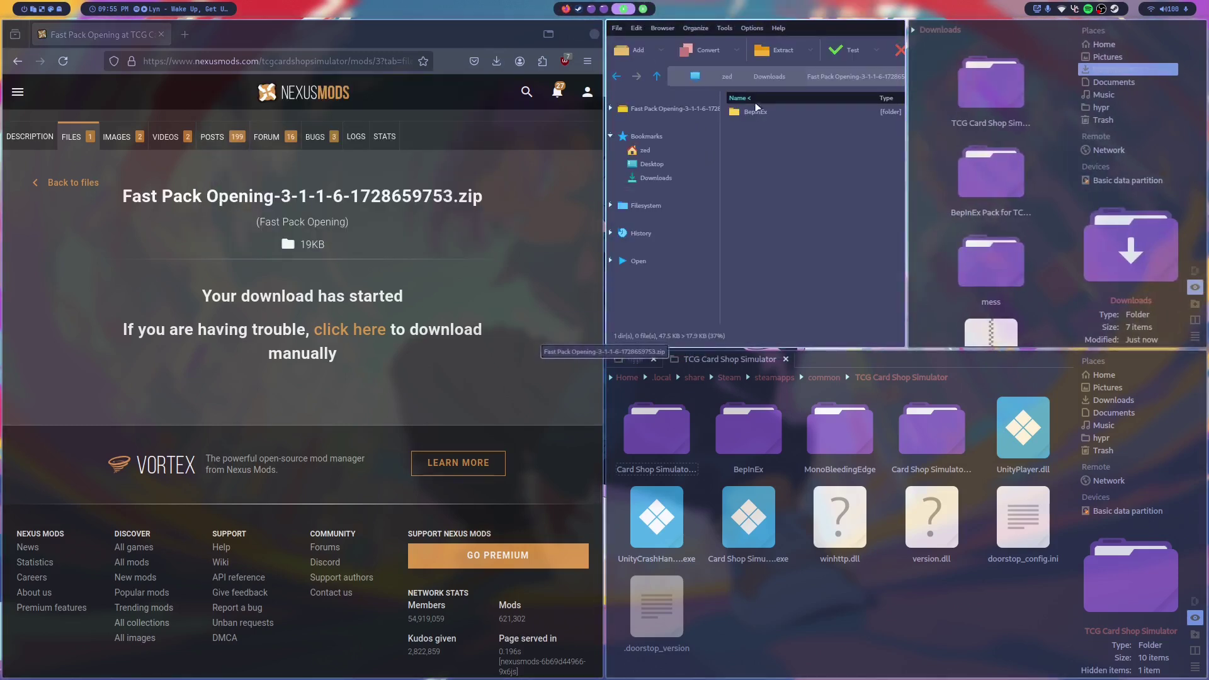
{"action": "left_click", "coordinate": [765, 112]}
{"action": "left_click", "coordinate": [787, 55]}
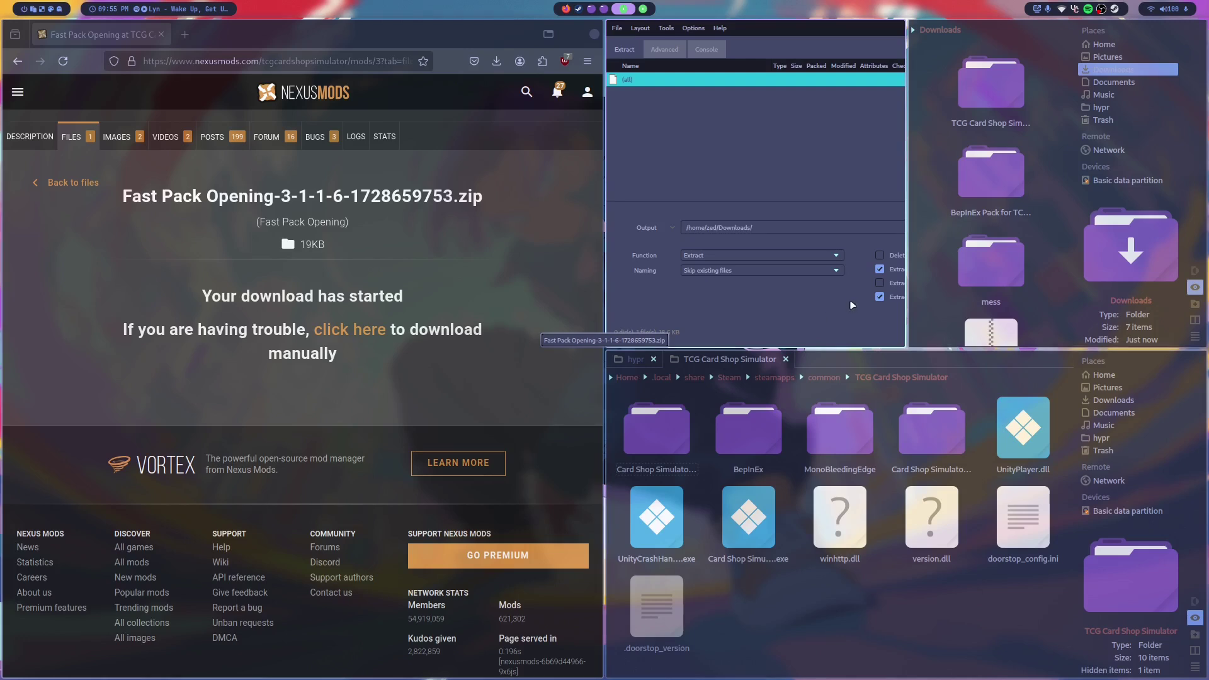
{"action": "left_click_drag", "start_coordinate": [813, 294], "coordinate": [403, 189], "text": "super"}
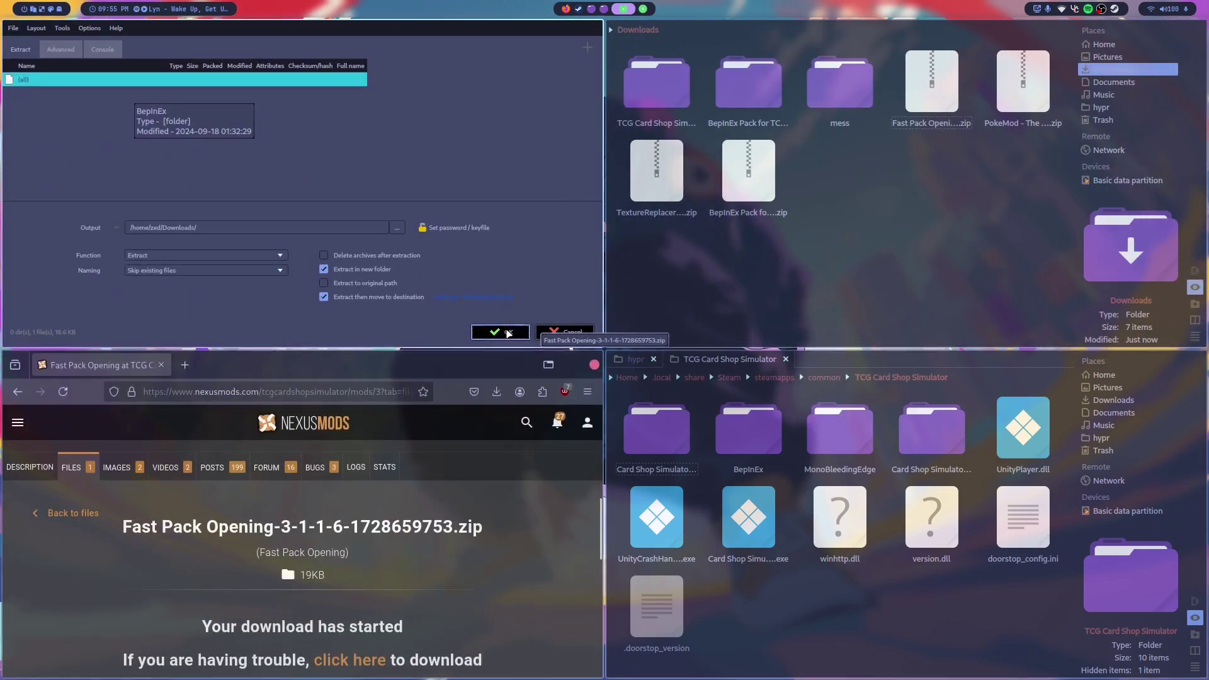
{"action": "left_click", "coordinate": [506, 332]}
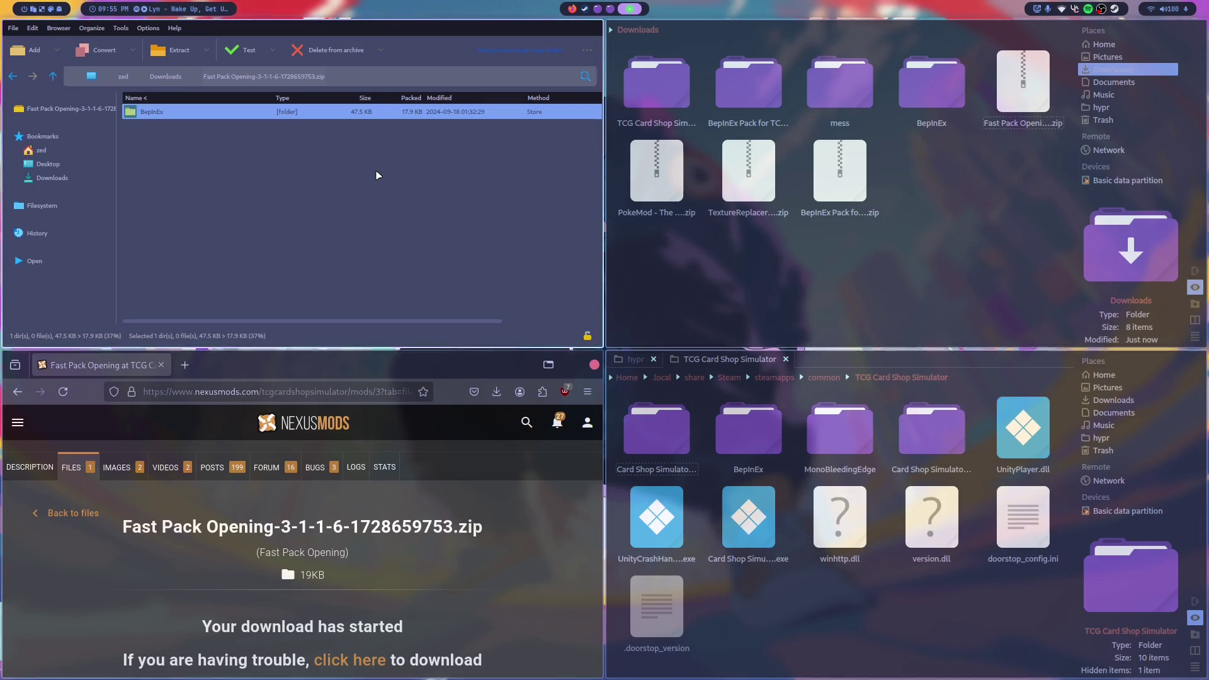
{"action": "key", "text": "super+q"}
- Move the extracted FastPackOpening folder into the game's BepInEx plugins folder, merging it and overwriting FastPackOpening.dll
{"action": "double_click", "coordinate": [931, 85]}
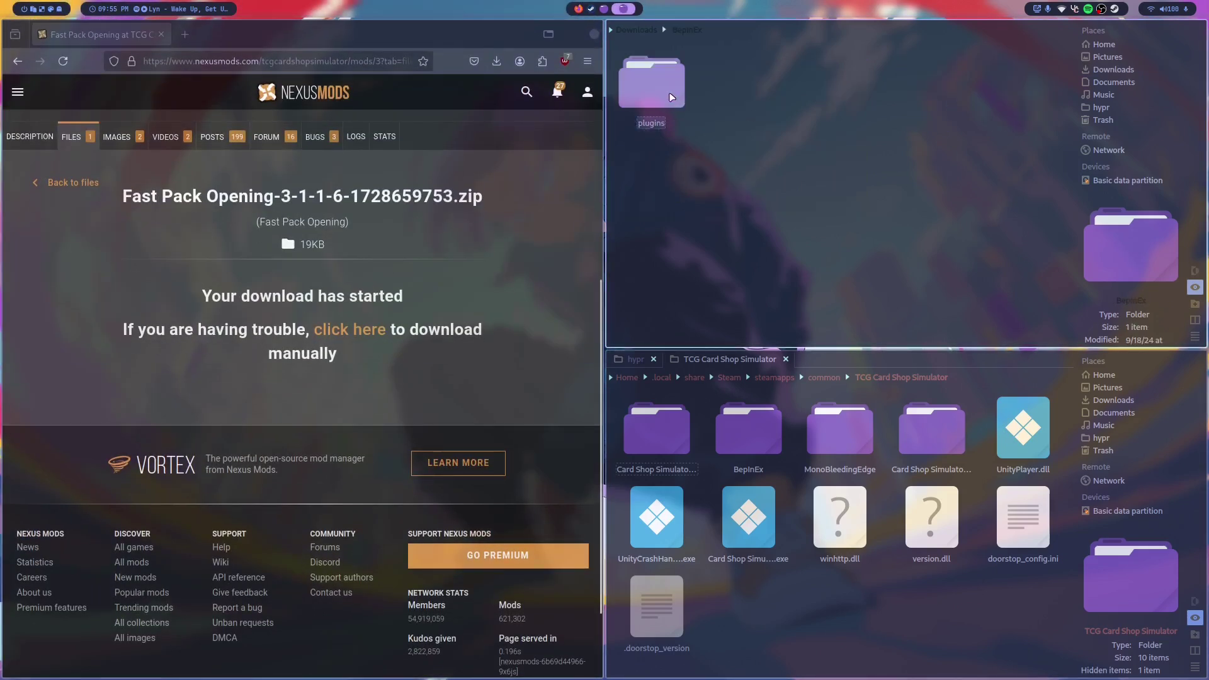
{"action": "double_click", "coordinate": [654, 85]}
{"action": "double_click", "coordinate": [748, 428]}
{"action": "double_click", "coordinate": [1024, 429]}
{"action": "left_click_drag", "start_coordinate": [652, 82], "coordinate": [818, 499]}
{"action": "left_click", "coordinate": [840, 502]}
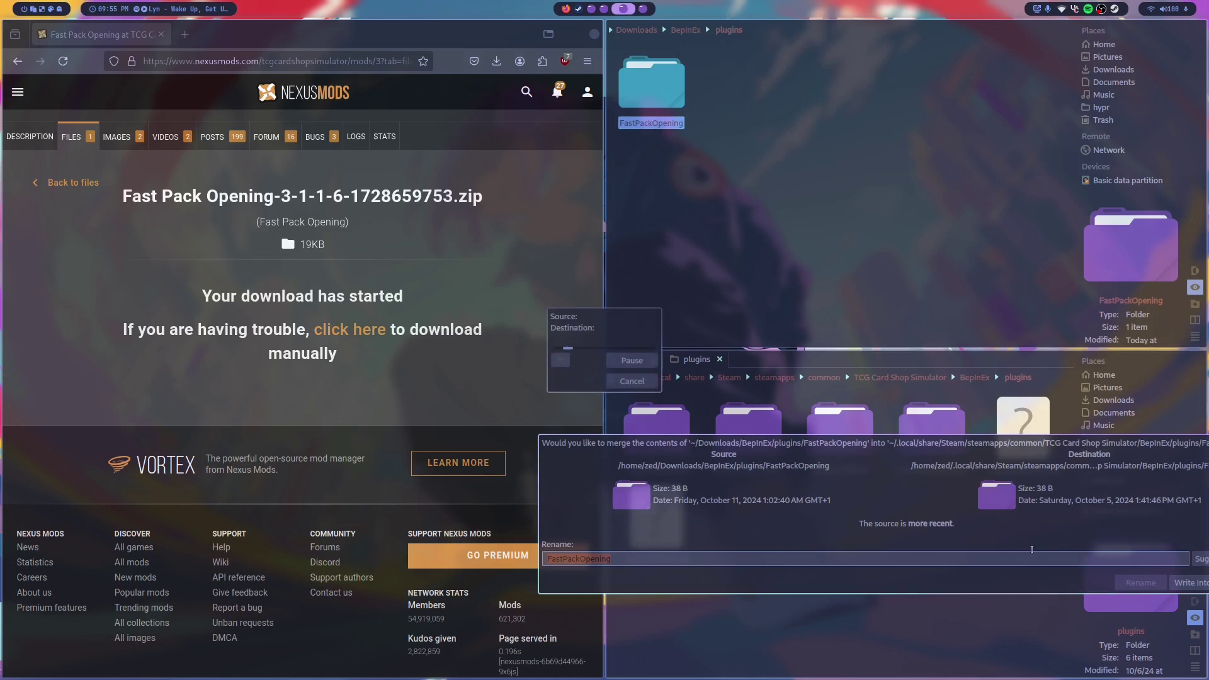
{"action": "left_click", "coordinate": [815, 530]}
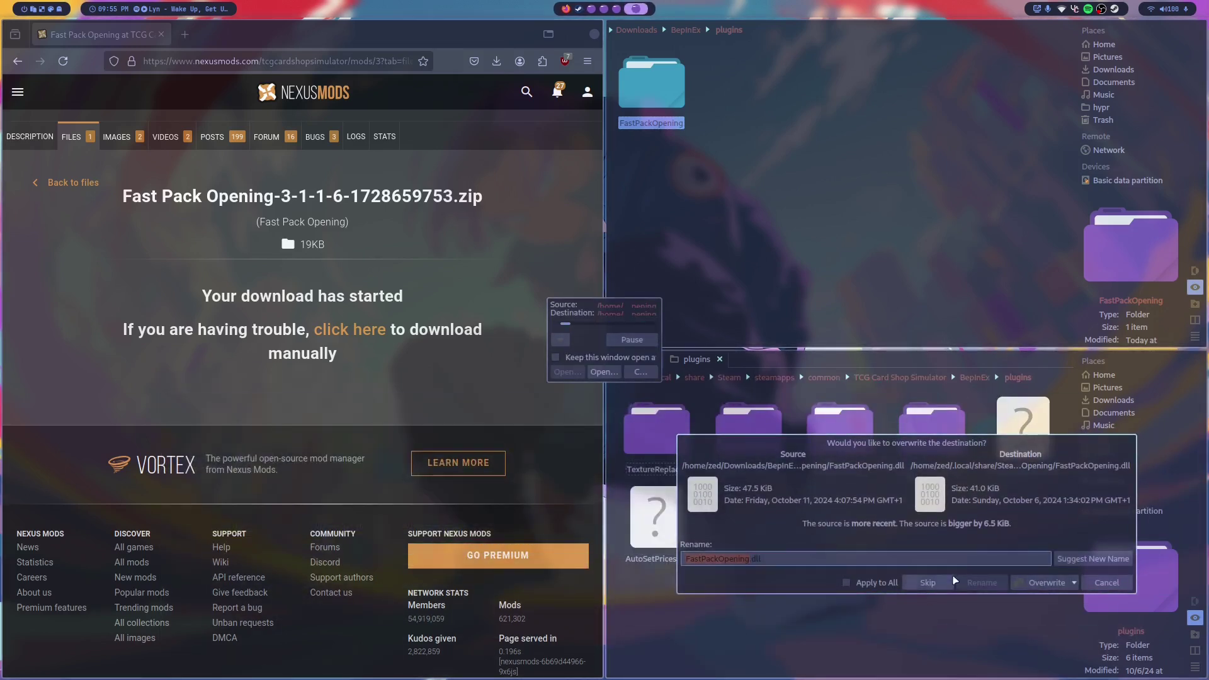
{"action": "left_click", "coordinate": [1045, 582]}
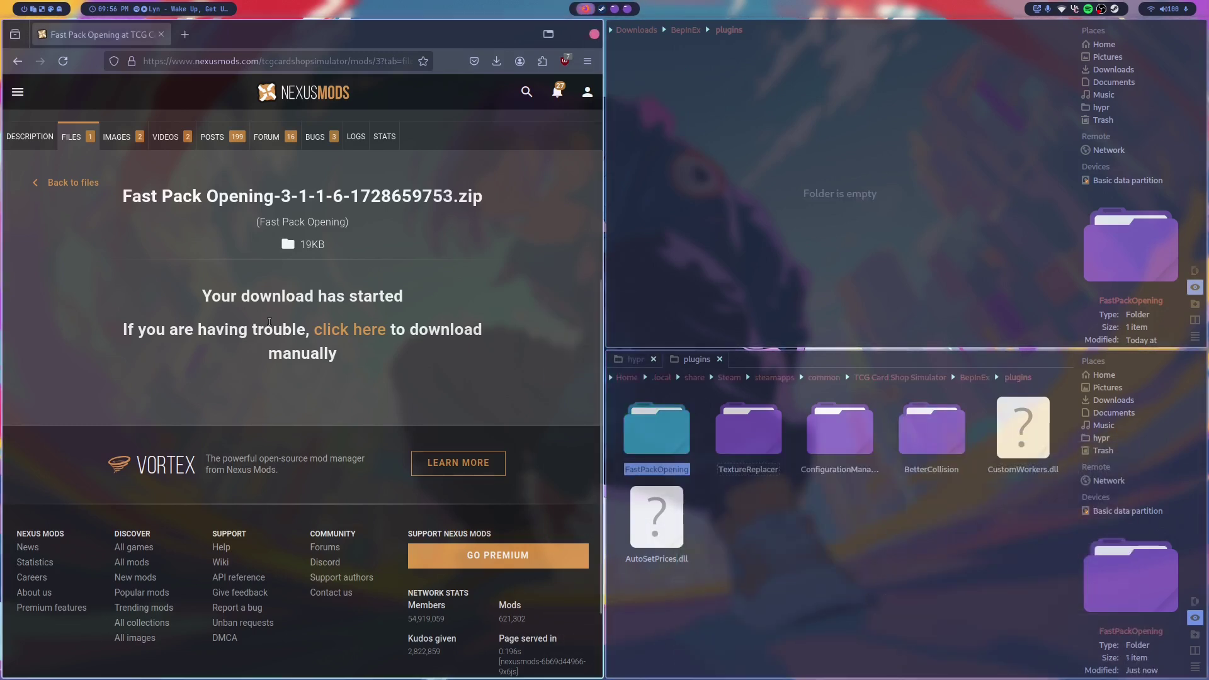
- Return to the Fast Pack Opening mod page for a quick look and close both file manager windows and the browser
{"action": "key", "text": "alt+Left"}
{"action": "left_click", "coordinate": [481, 286]}
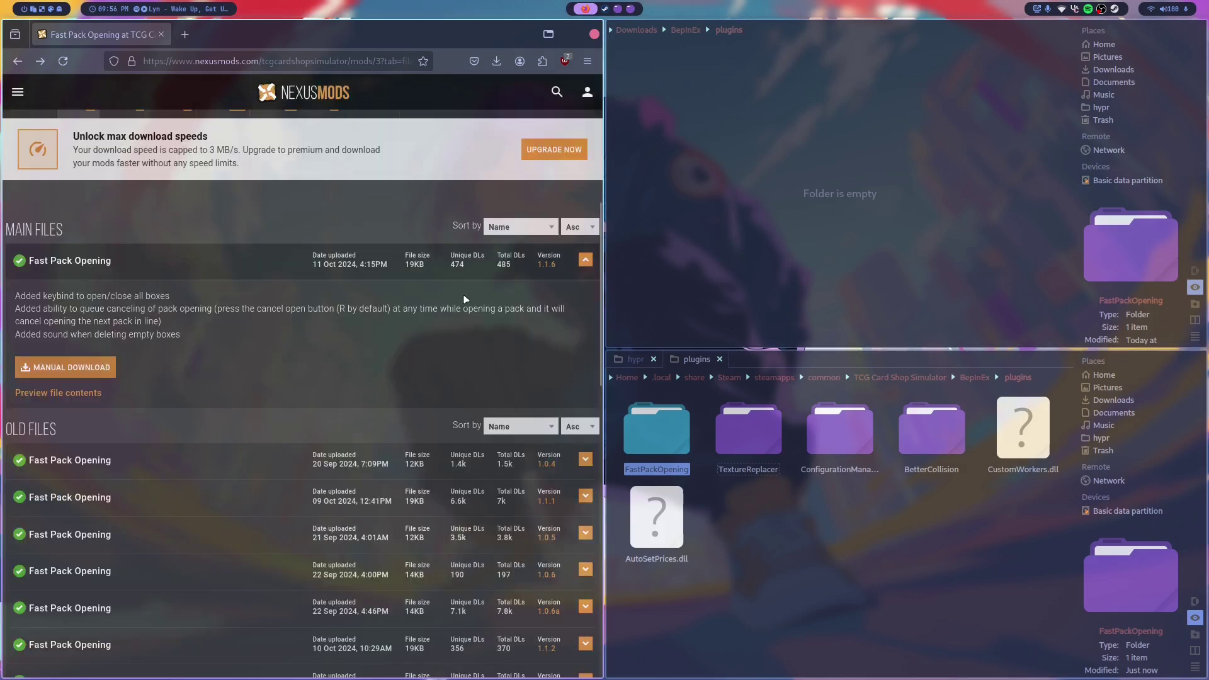
{"action": "scroll", "coordinate": [189, 182], "scroll_direction": "up", "scroll_amount": 6}
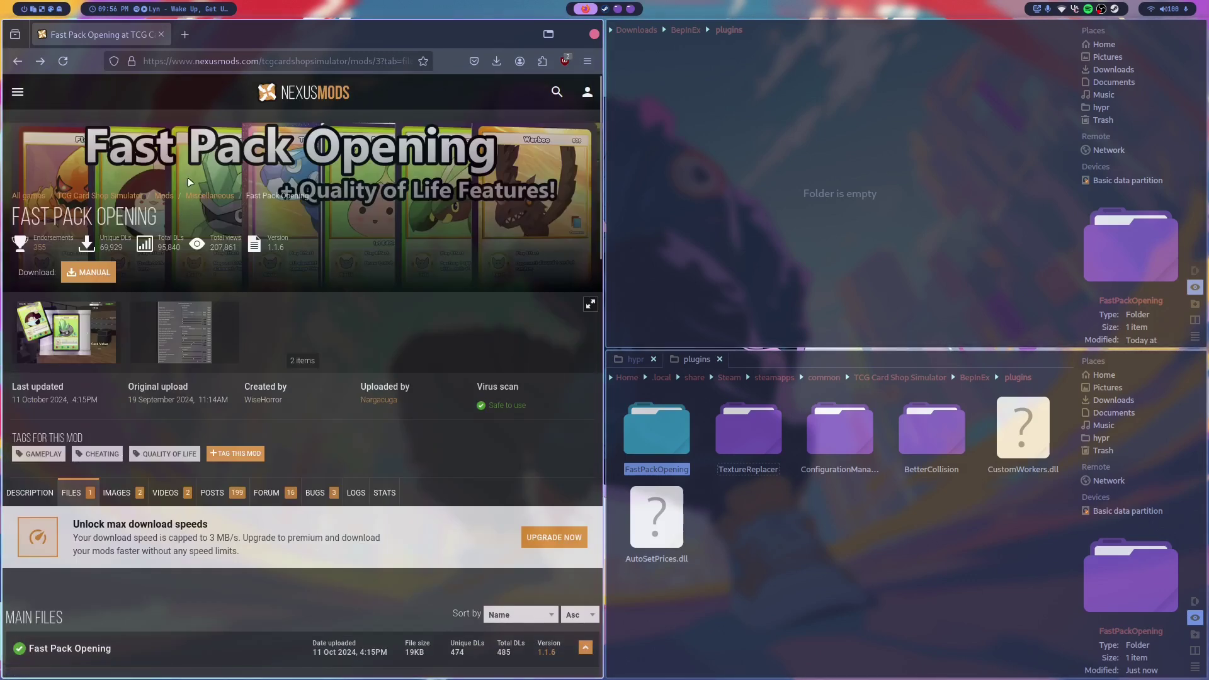
{"action": "scroll", "coordinate": [190, 182], "scroll_direction": "down", "scroll_amount": 2}
{"action": "scroll", "coordinate": [190, 182], "scroll_direction": "up", "scroll_amount": 2}
{"action": "key", "text": "super+q"}
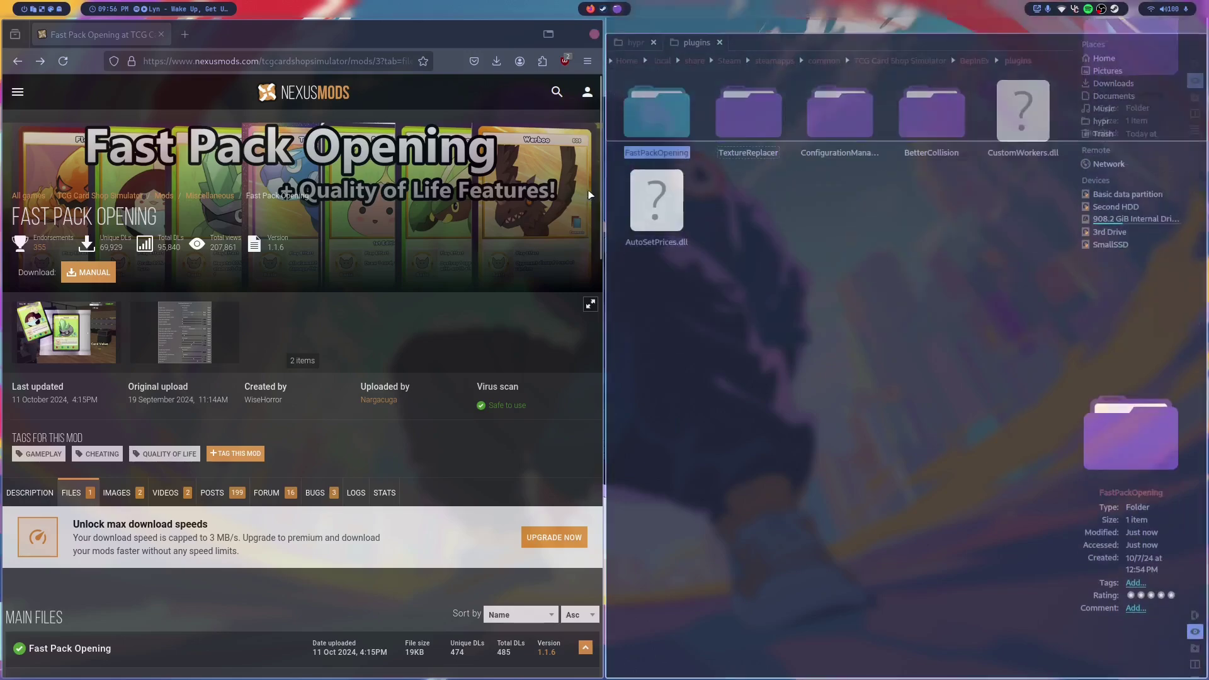
{"action": "key", "text": "super+q"}
{"action": "key", "text": "super+q"}
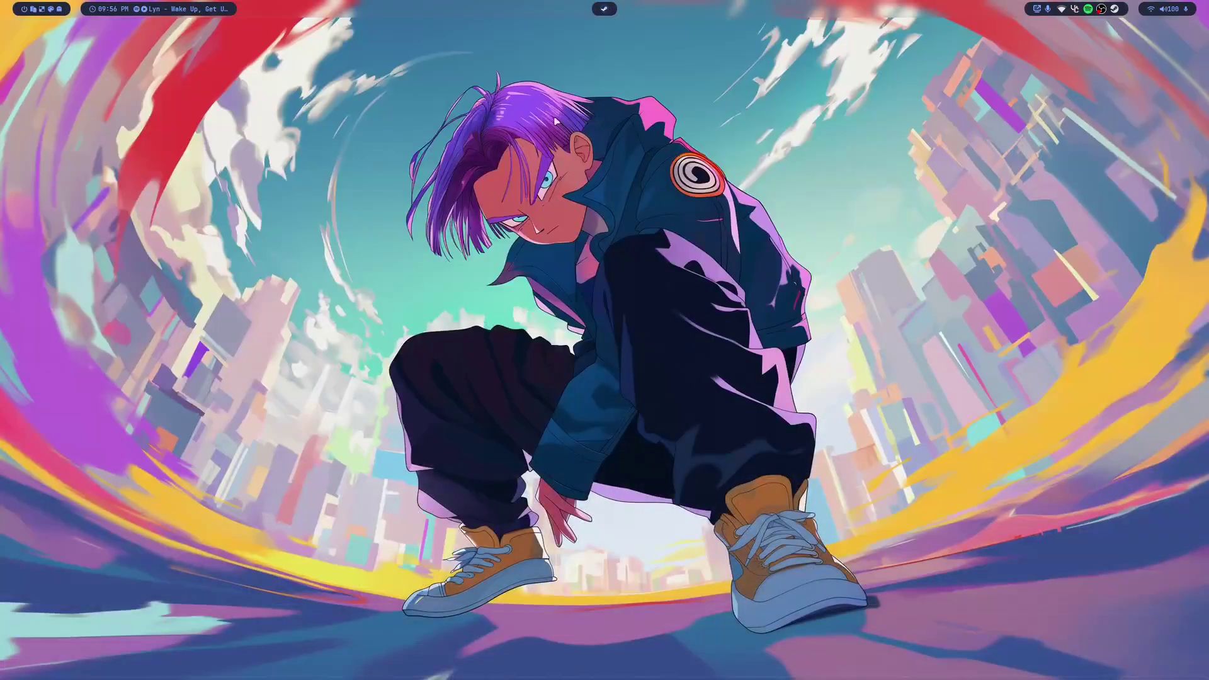
- Switch to Steam and open the properties of TCG Card Shop Simulator from the library
{"action": "left_click", "coordinate": [599, 13]}
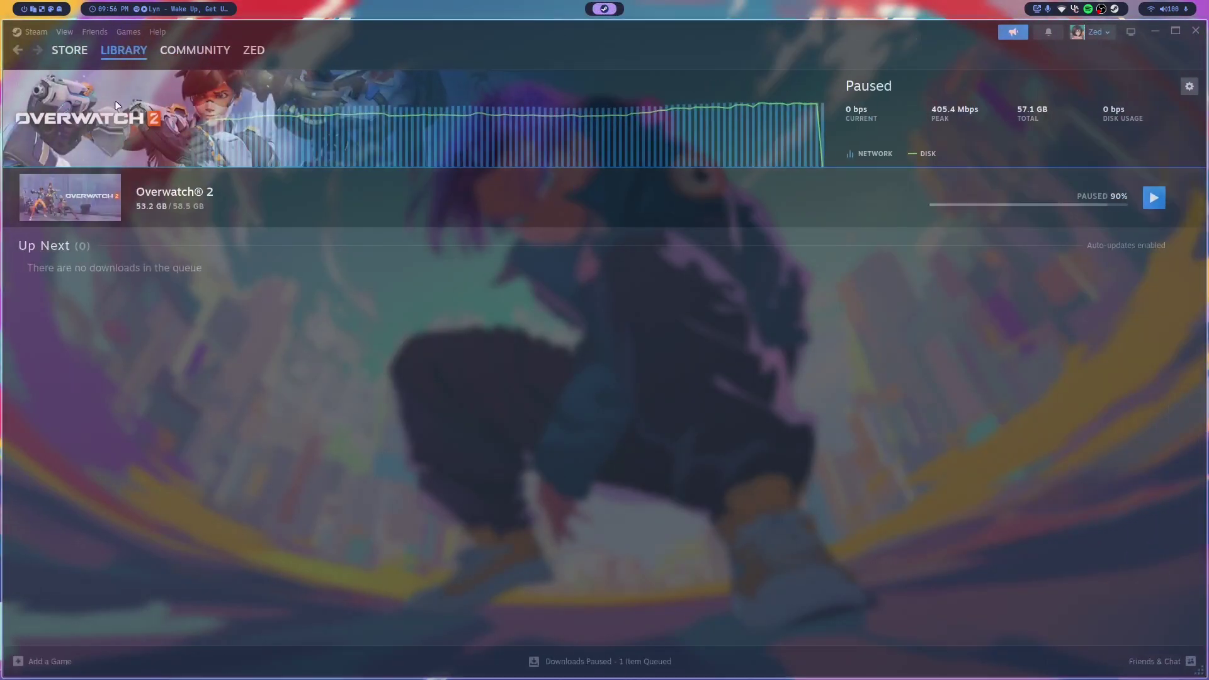
{"action": "left_click", "coordinate": [133, 58]}
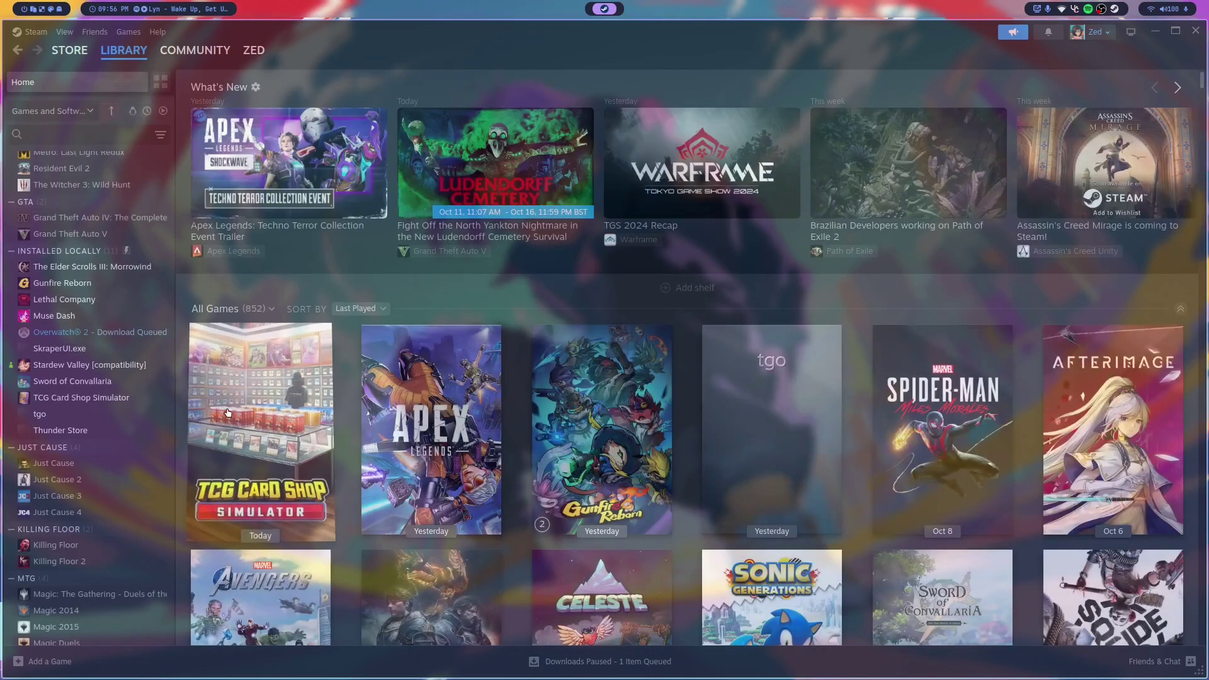
{"action": "left_click", "coordinate": [228, 408]}
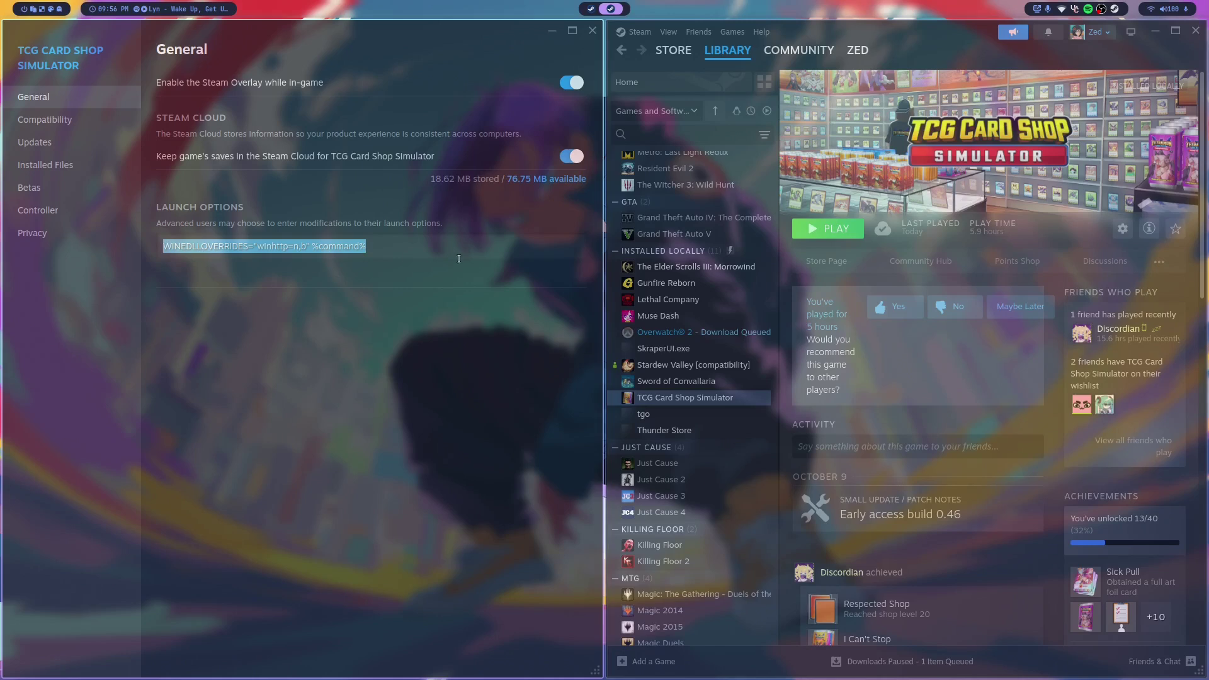
- Examine the game's launch options, including the winhttp DLL override and the %command% part
{"action": "left_click_drag", "start_coordinate": [368, 246], "coordinate": [249, 250]}
{"action": "triple_click", "coordinate": [209, 244]}
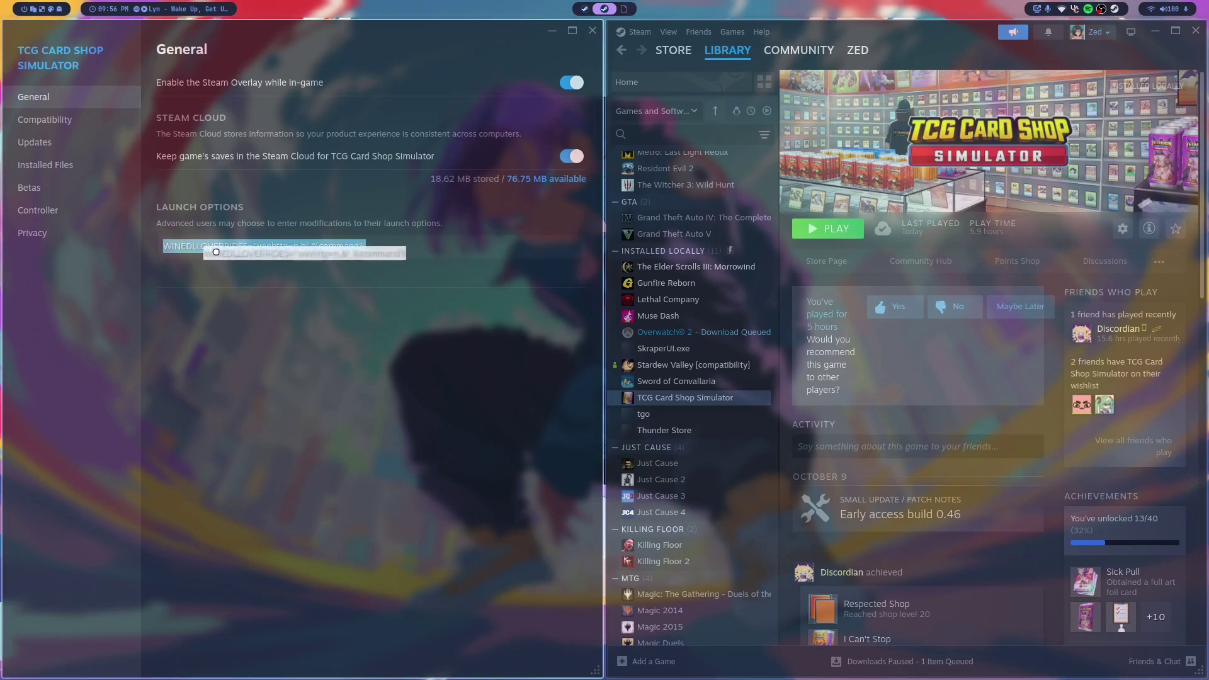
{"action": "double_click", "coordinate": [250, 246]}
{"action": "left_click", "coordinate": [258, 246]}
{"action": "double_click", "coordinate": [261, 246]}
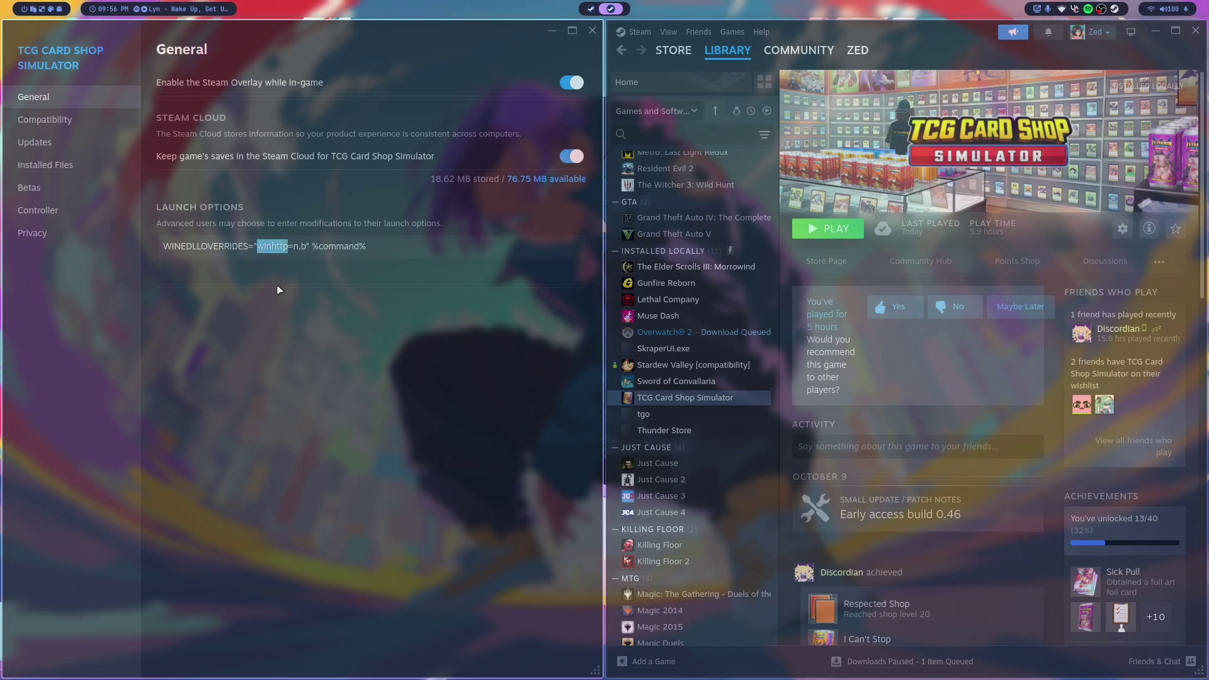
{"action": "left_click_drag", "start_coordinate": [313, 248], "coordinate": [374, 248]}
{"action": "left_click", "coordinate": [310, 247]}
{"action": "key", "text": "Delete"}
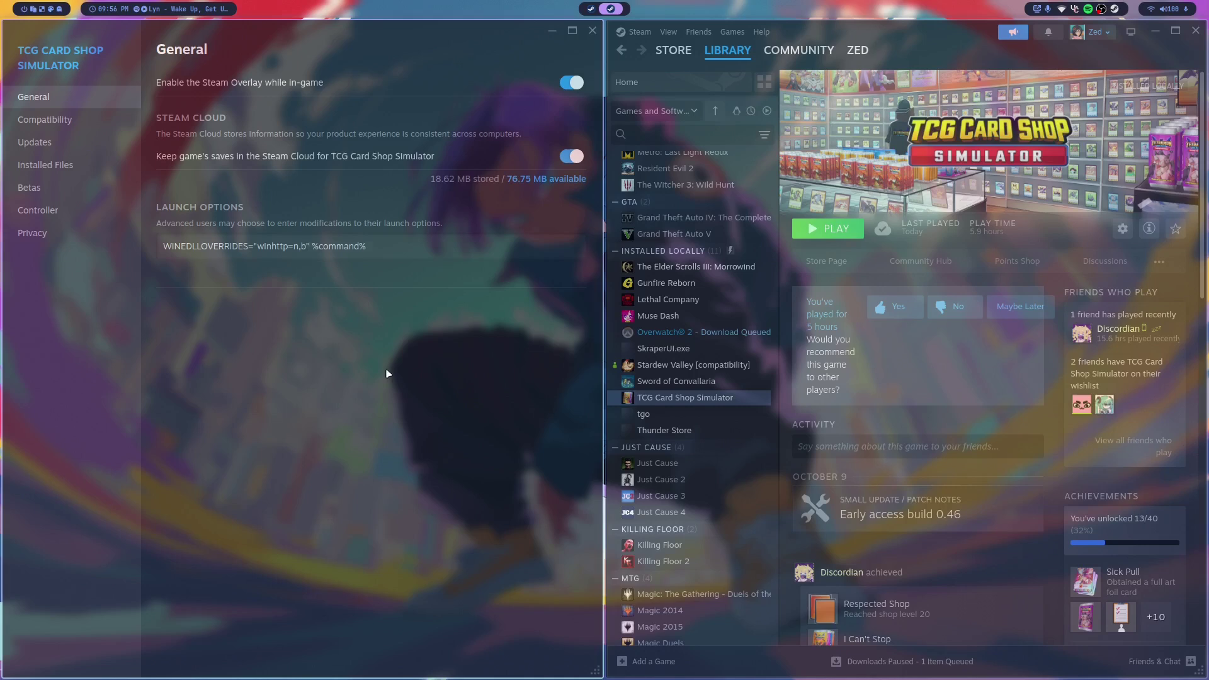
{"action": "triple_click", "coordinate": [286, 251]}
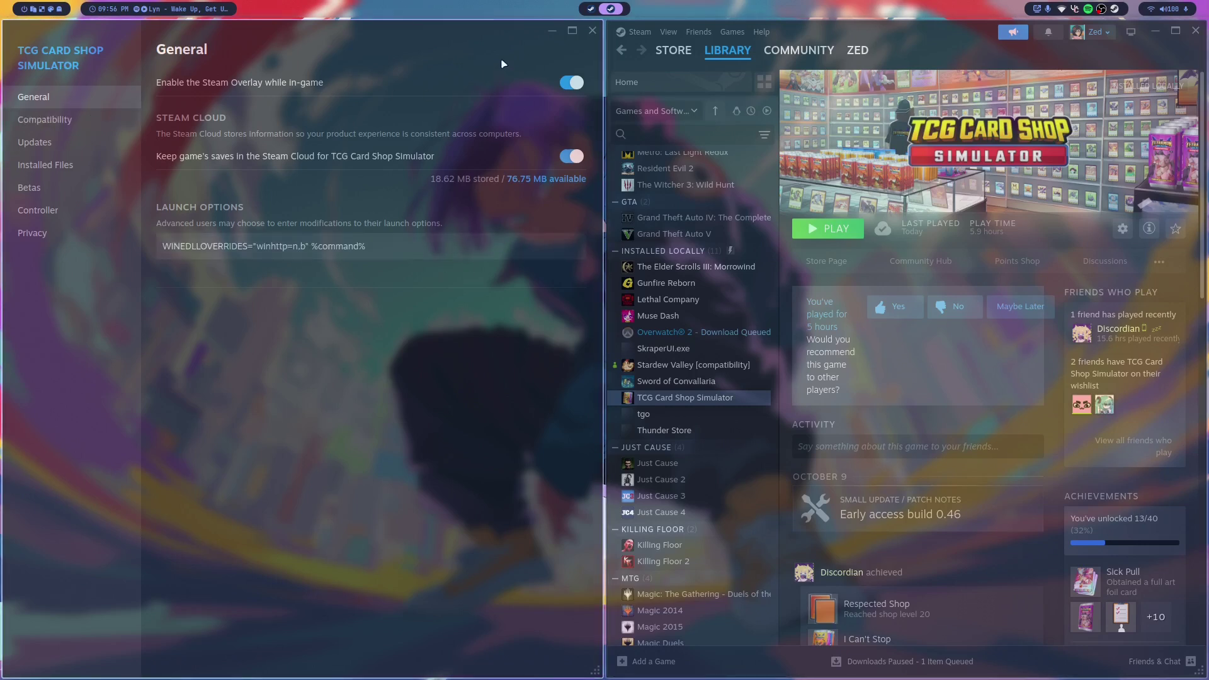
- Close the properties and launch TCG Card Shop Simulator, skipping the Vulkan shader processing
{"action": "left_click", "coordinate": [592, 30]}
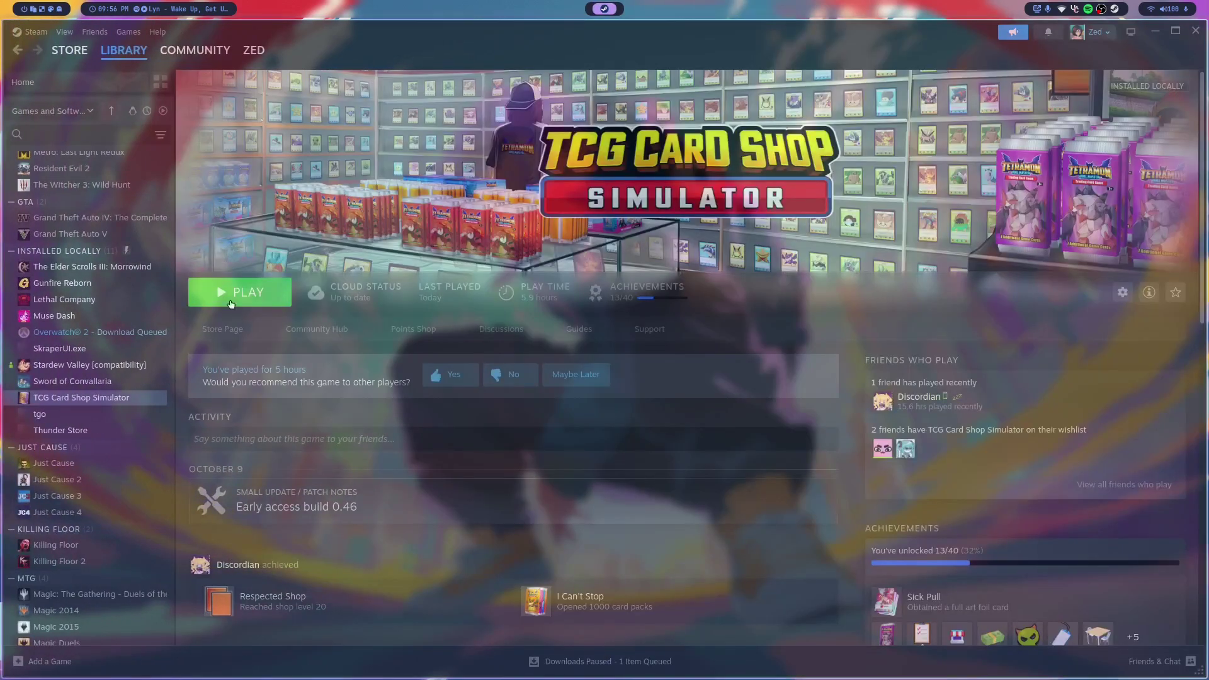
{"action": "left_click", "coordinate": [224, 298]}
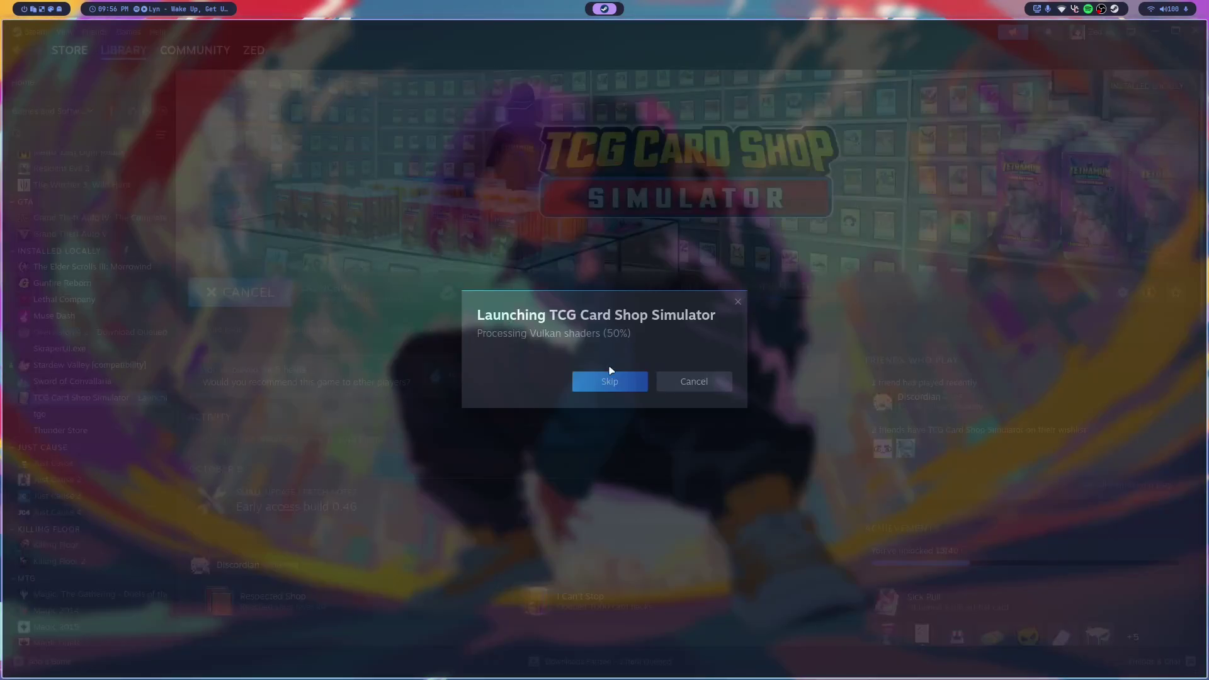
{"action": "left_click", "coordinate": [610, 378]}
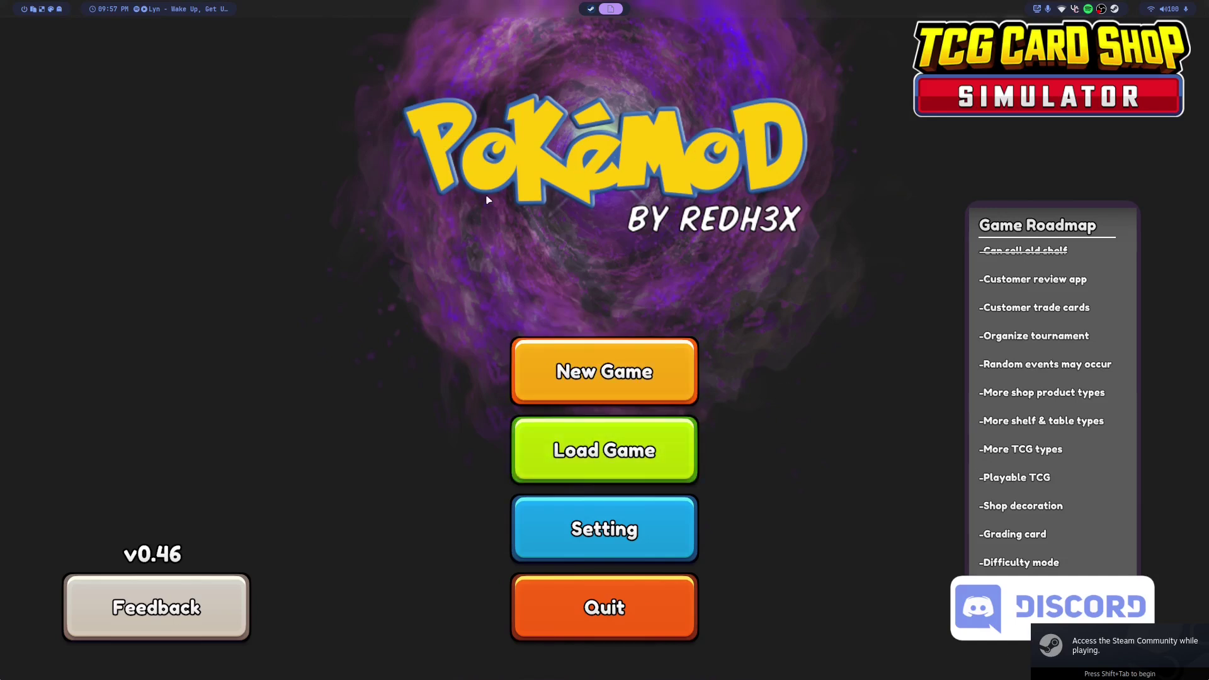
- Open the in-game plugin settings, review all FastPackOpening 1.1.6 options and close the settings
{"action": "key", "text": "F1"}
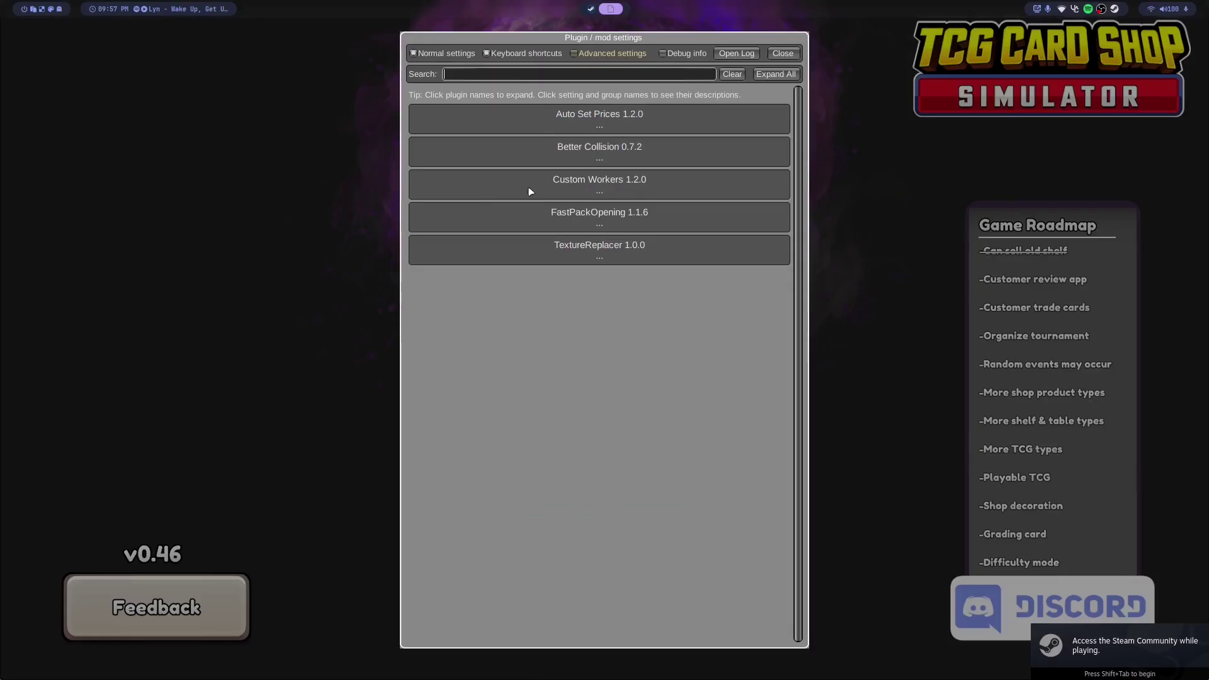
{"action": "left_click", "coordinate": [702, 154]}
{"action": "left_click", "coordinate": [620, 155]}
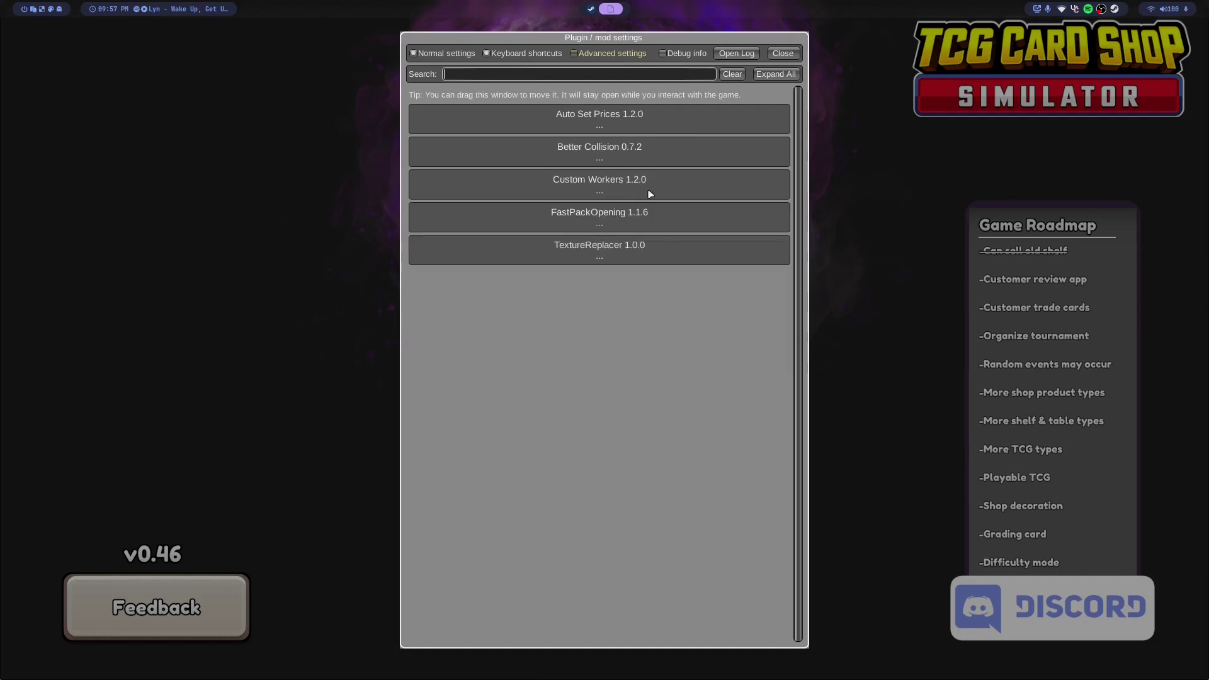
{"action": "left_click", "coordinate": [593, 222]}
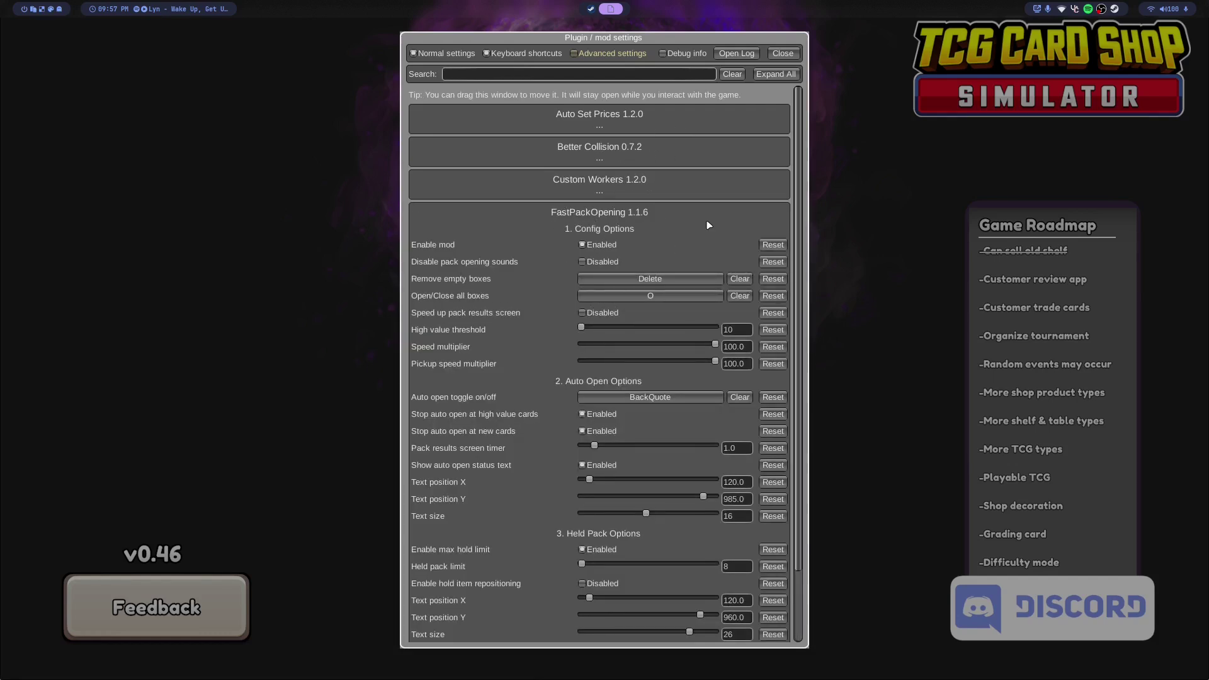
{"action": "scroll", "coordinate": [709, 224], "scroll_direction": "down", "scroll_amount": 3}
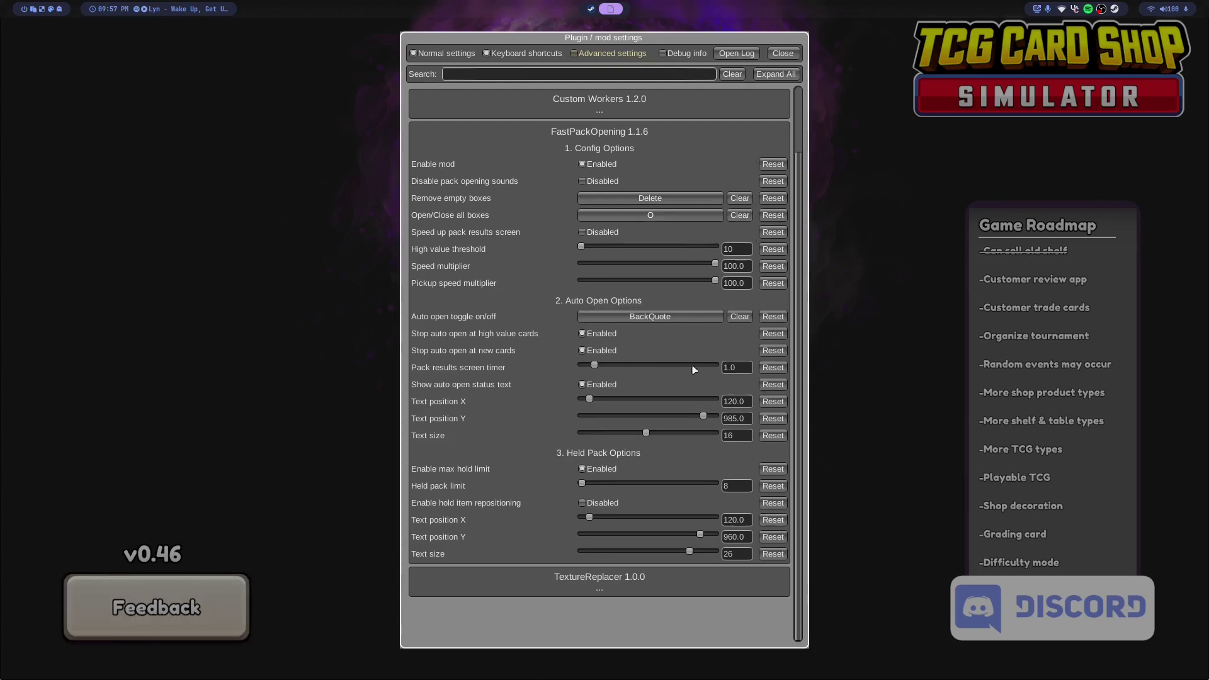
{"action": "left_click", "coordinate": [791, 56]}
- Load the saved game and walk through the shop to inspect the modded products on the shelves
{"action": "left_click", "coordinate": [605, 450]}
{"action": "left_click", "coordinate": [520, 287]}
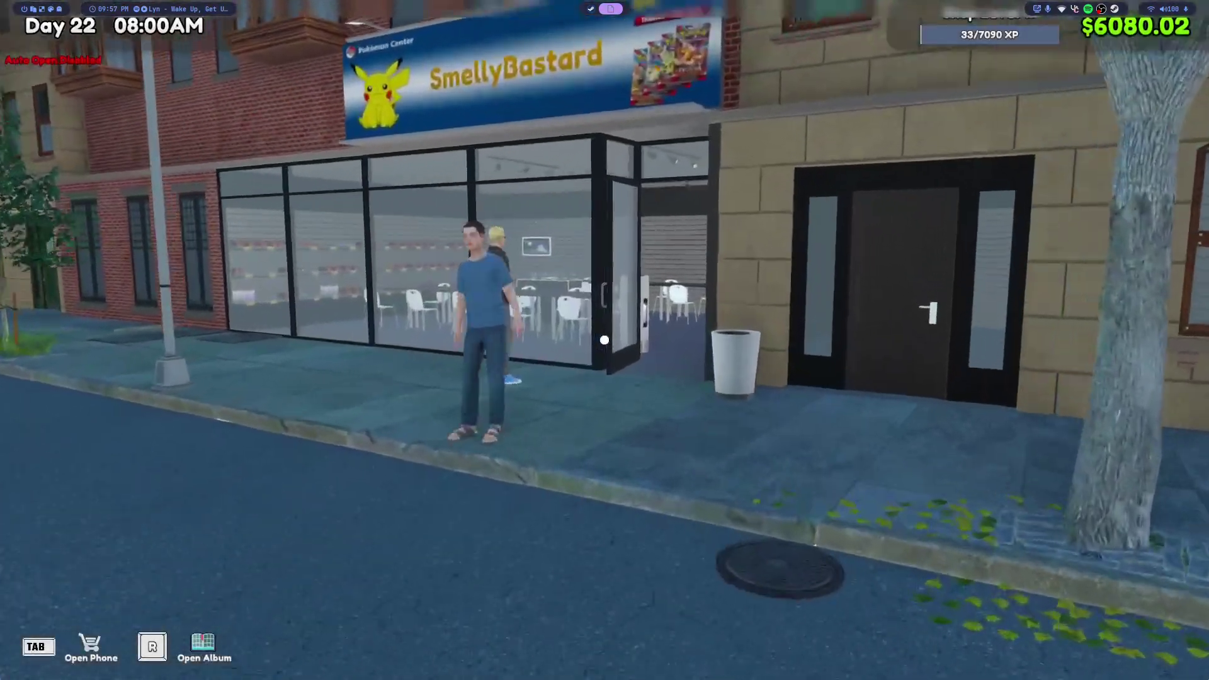
{"action": "key", "text": "w"}
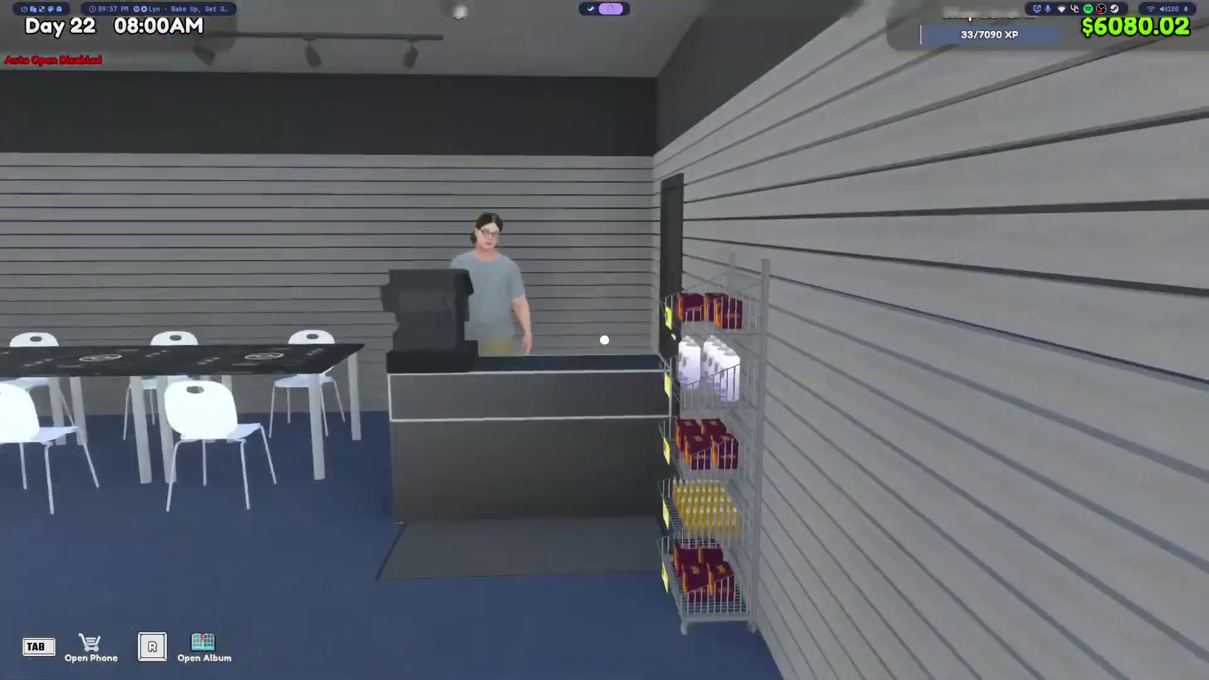
{"action": "key", "text": "w"}
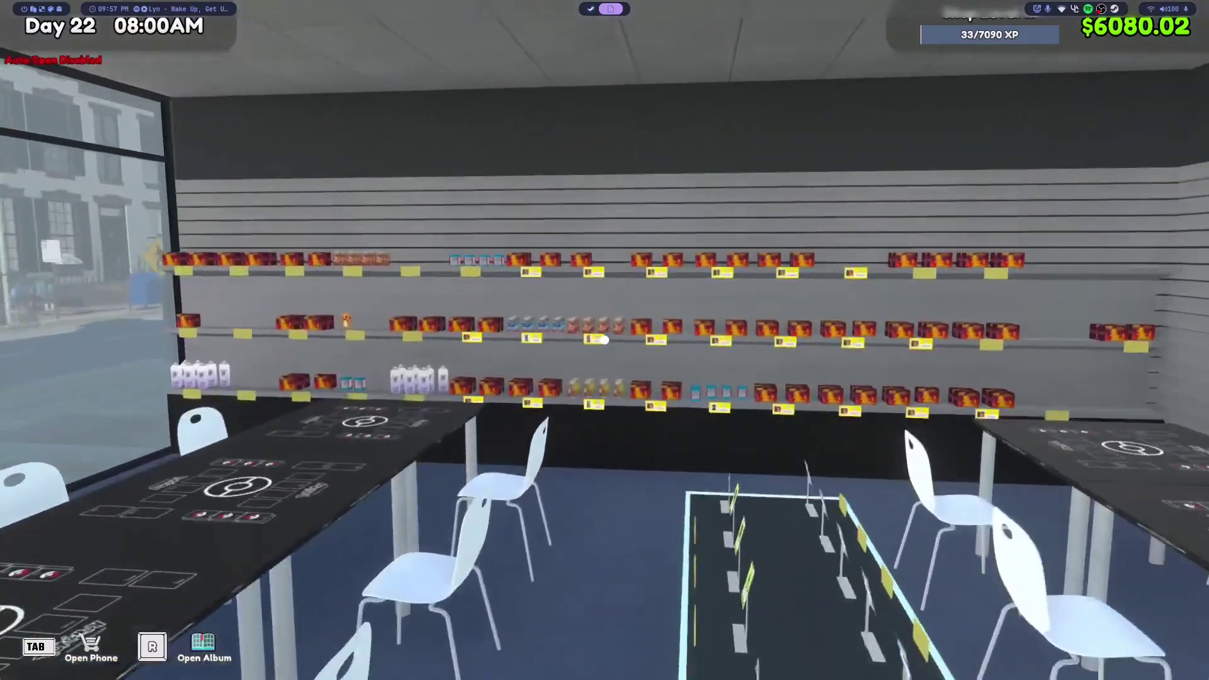
{"action": "key", "text": "w"}
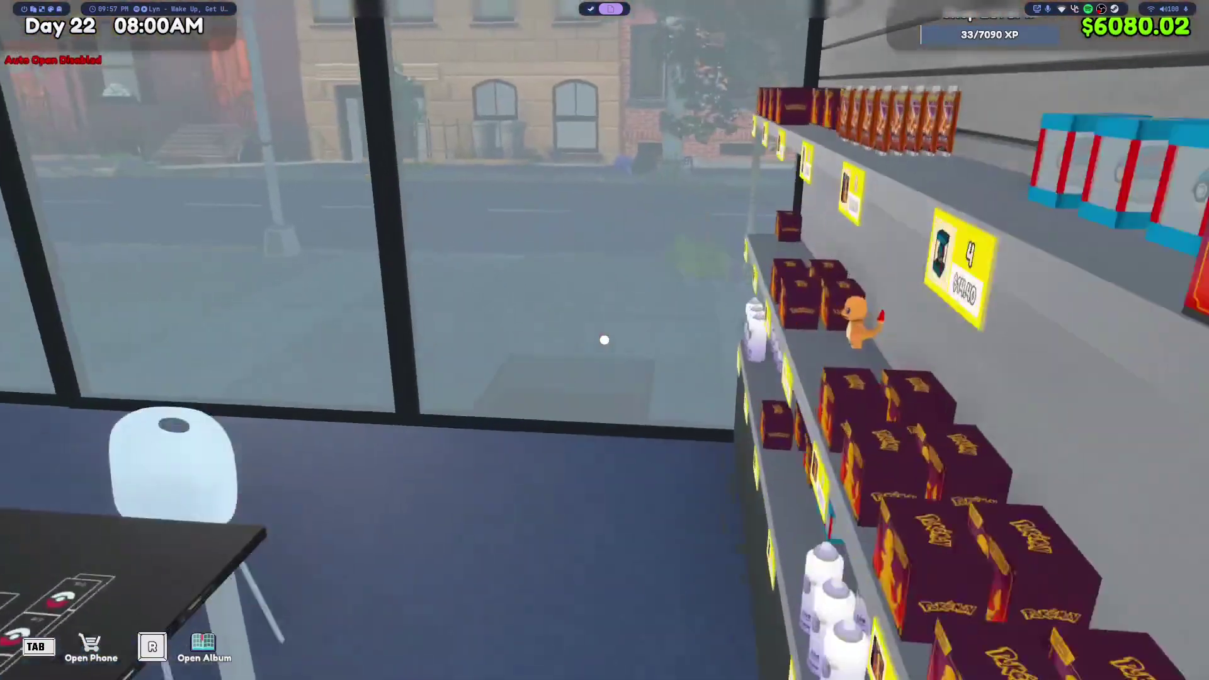
- Browse the phone's Stock Order store through the accessories and figurines, previewing the Charmander Plushie (12) without ordering it
{"action": "key", "text": "Tab"}
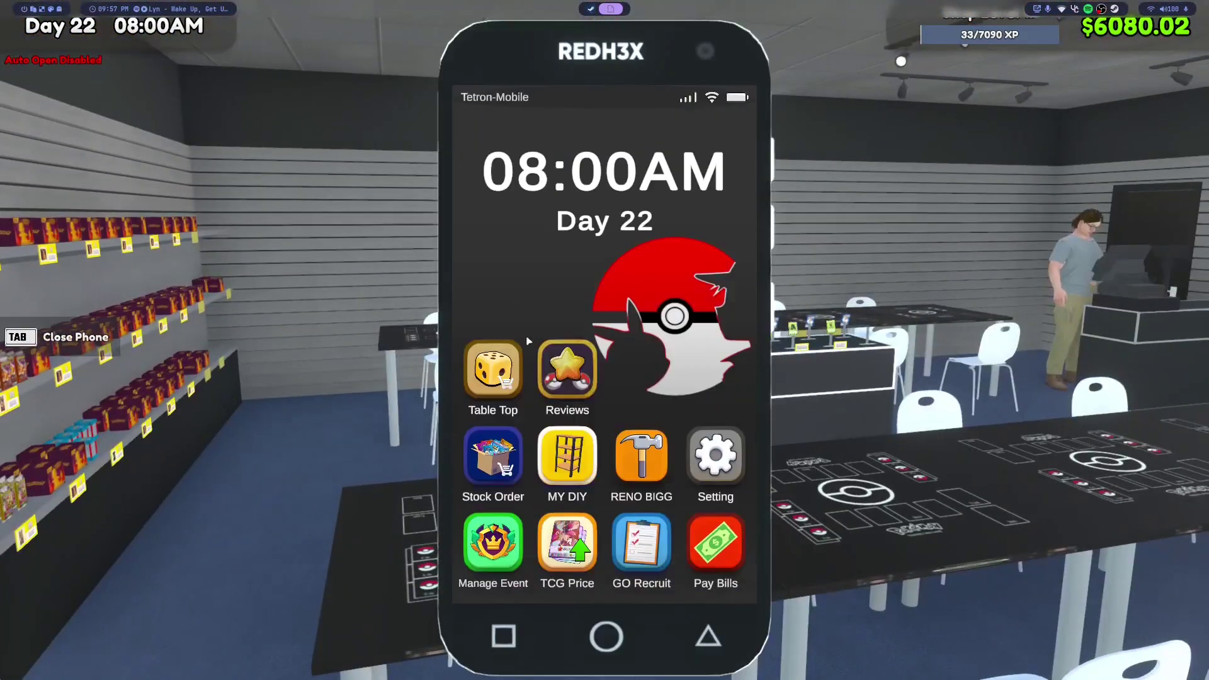
{"action": "left_click", "coordinate": [498, 434]}
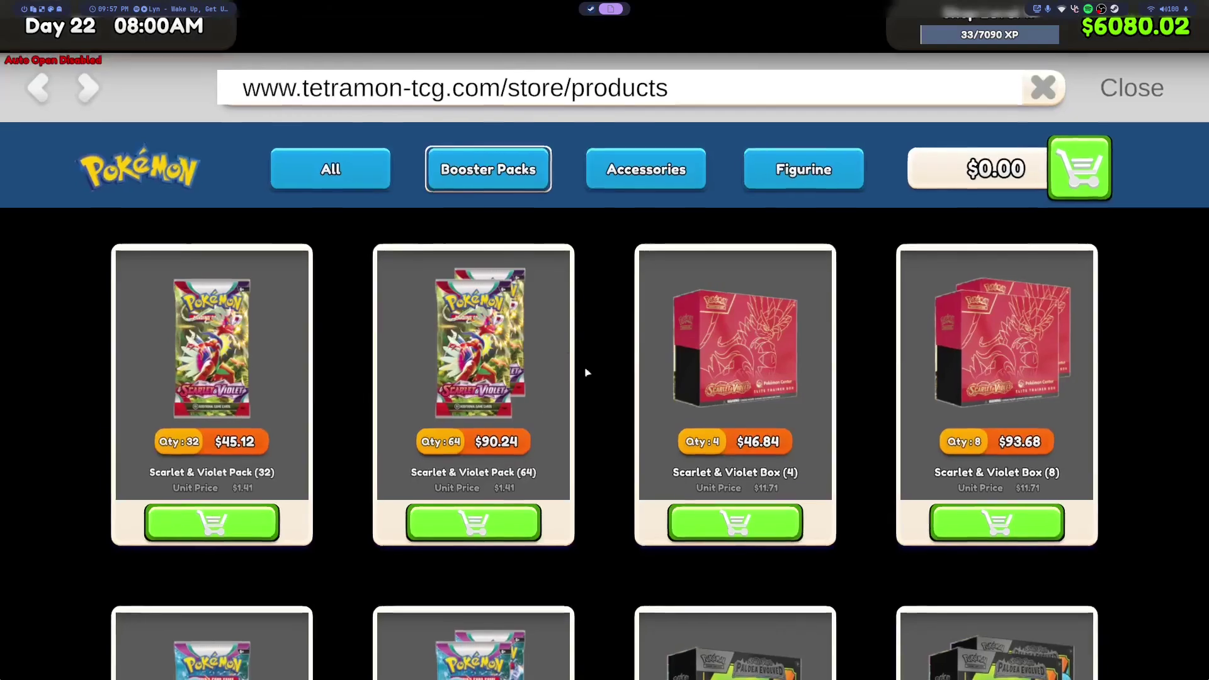
{"action": "left_click", "coordinate": [646, 176]}
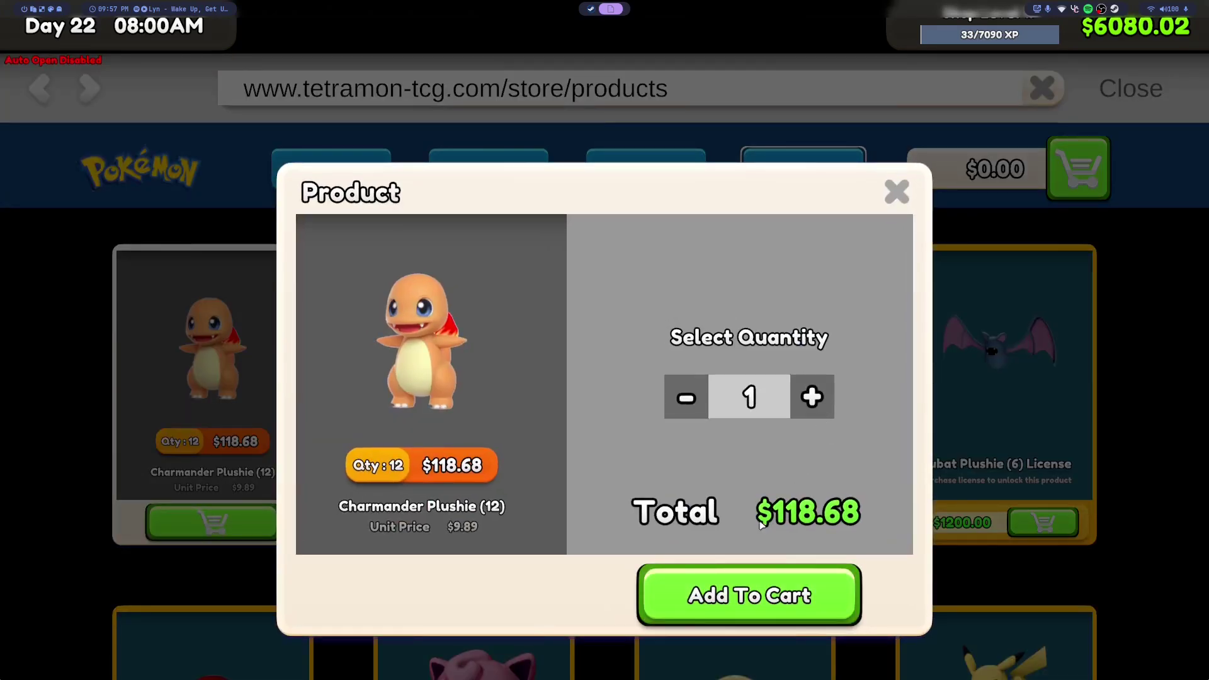
{"action": "key", "text": "Escape"}
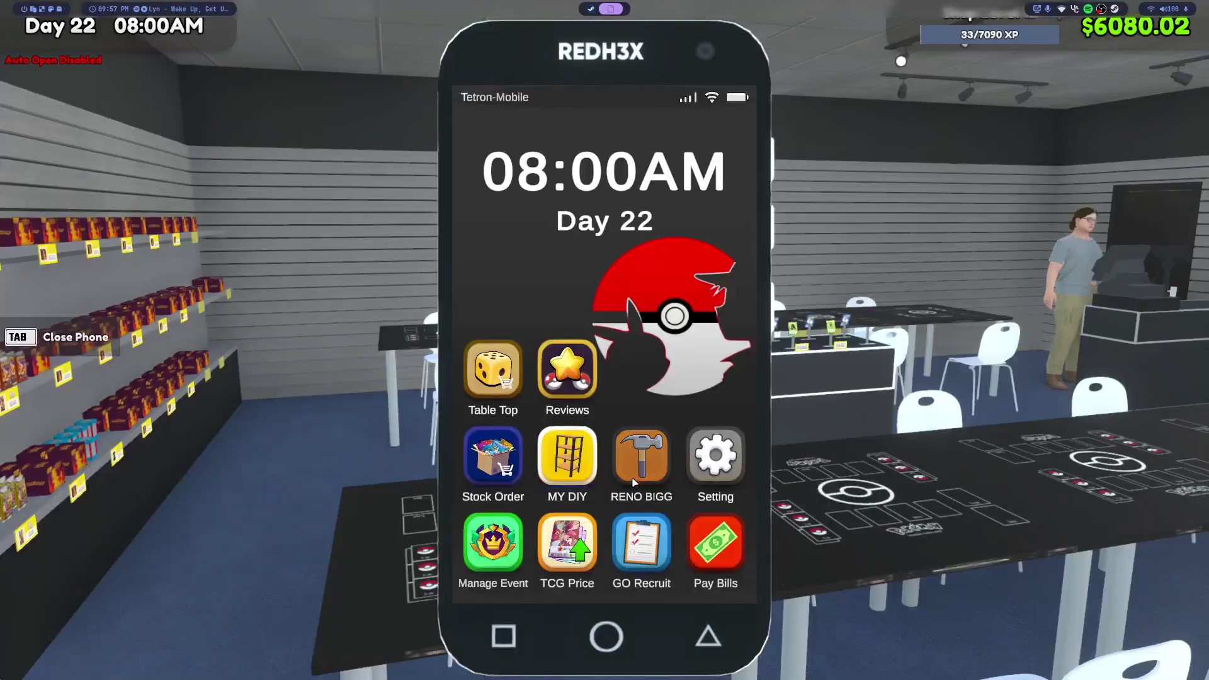
- Leave the phone, walk around the shop, then return to the Stock Order store's booster packs and check out the cart
{"action": "key", "text": "Tab"}
{"action": "key", "text": "w"}
{"action": "key", "text": "s"}
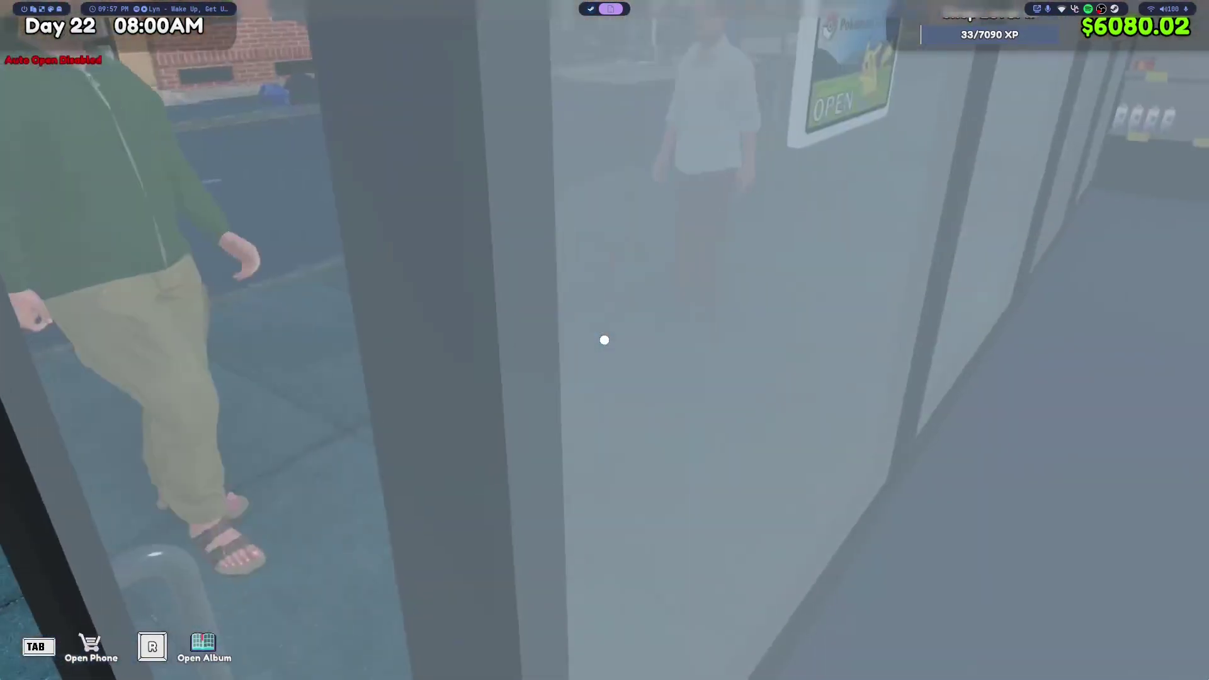
{"action": "left_click", "coordinate": [504, 446]}
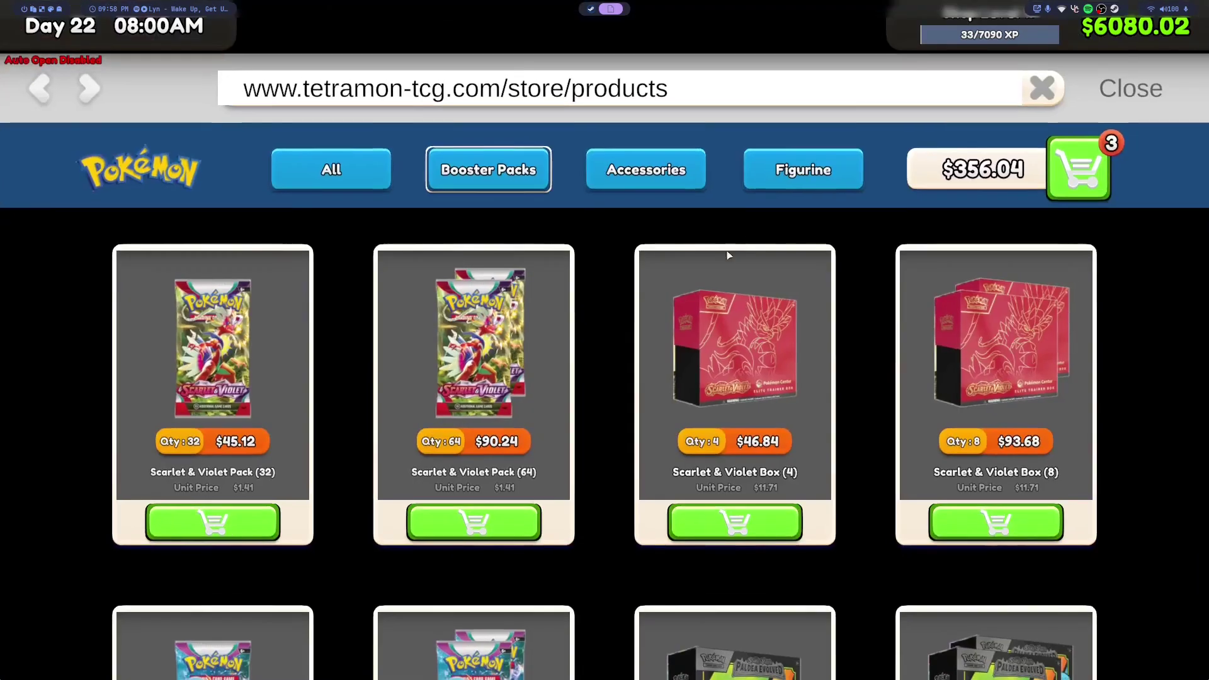
{"action": "left_click", "coordinate": [1071, 168]}
{"action": "left_click", "coordinate": [983, 614]}
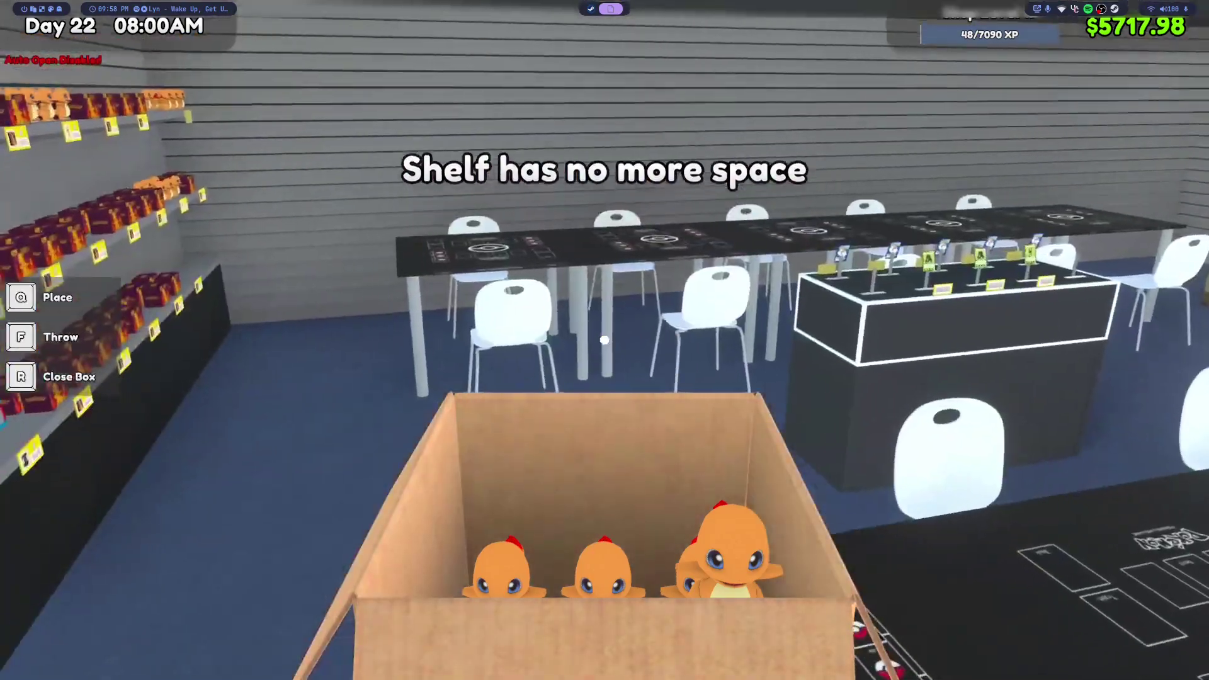
- Throw down the box of Charmander plushies and take eight Paldea Evolved booster packs from the shelf
{"action": "key", "text": "w"}
{"action": "key", "text": "f"}
{"action": "key", "text": "w"}
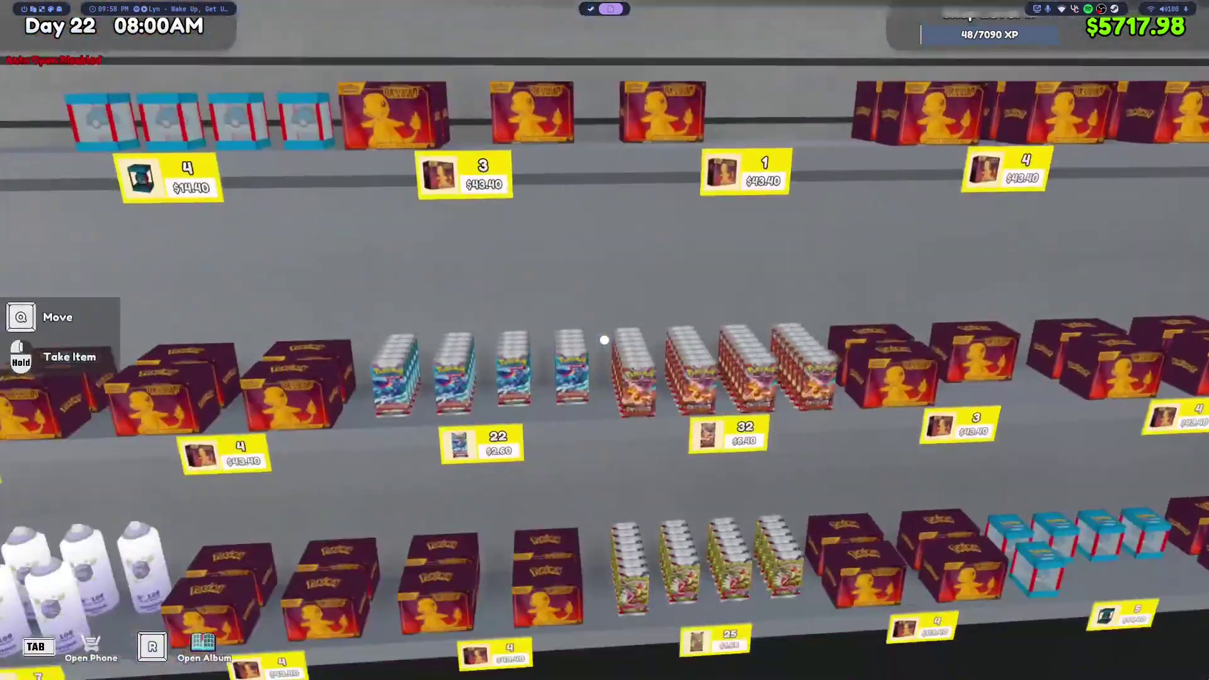
{"action": "key", "text": "w"}
{"action": "right_click", "coordinate": [605, 340]}
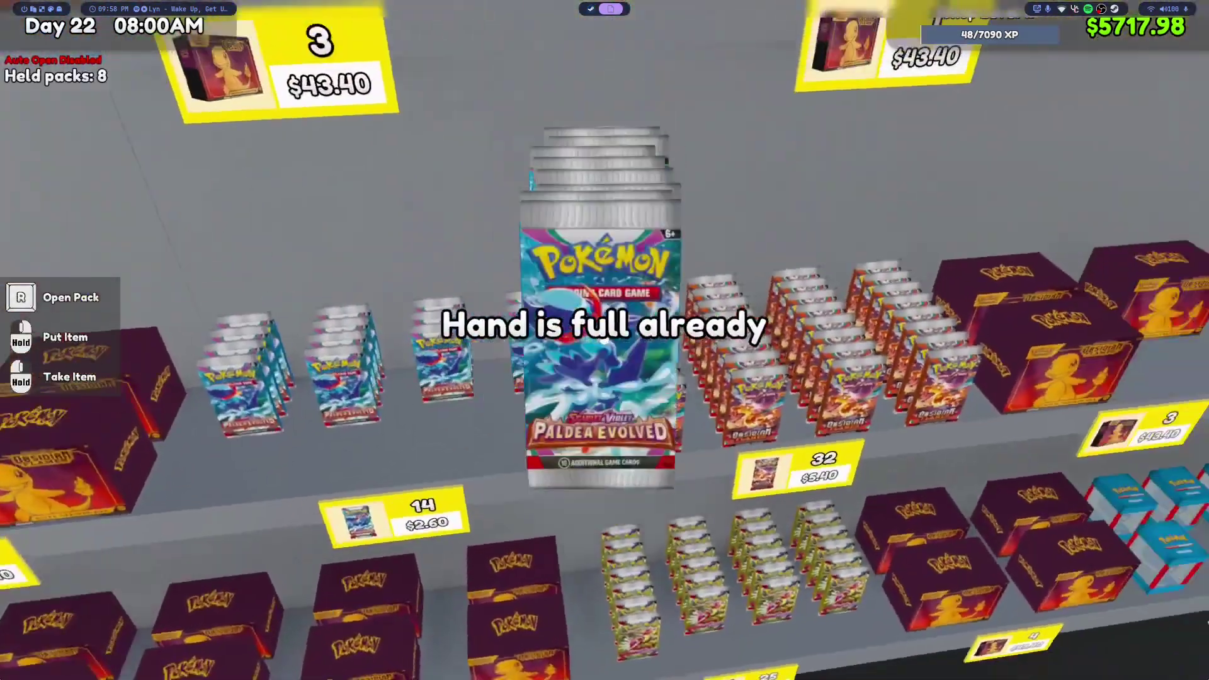
- Open the held Paldea Evolved packs one after another, going through the revealed cards and each pack's results
{"action": "left_click", "coordinate": [604, 340]}
{"action": "key", "text": "r"}
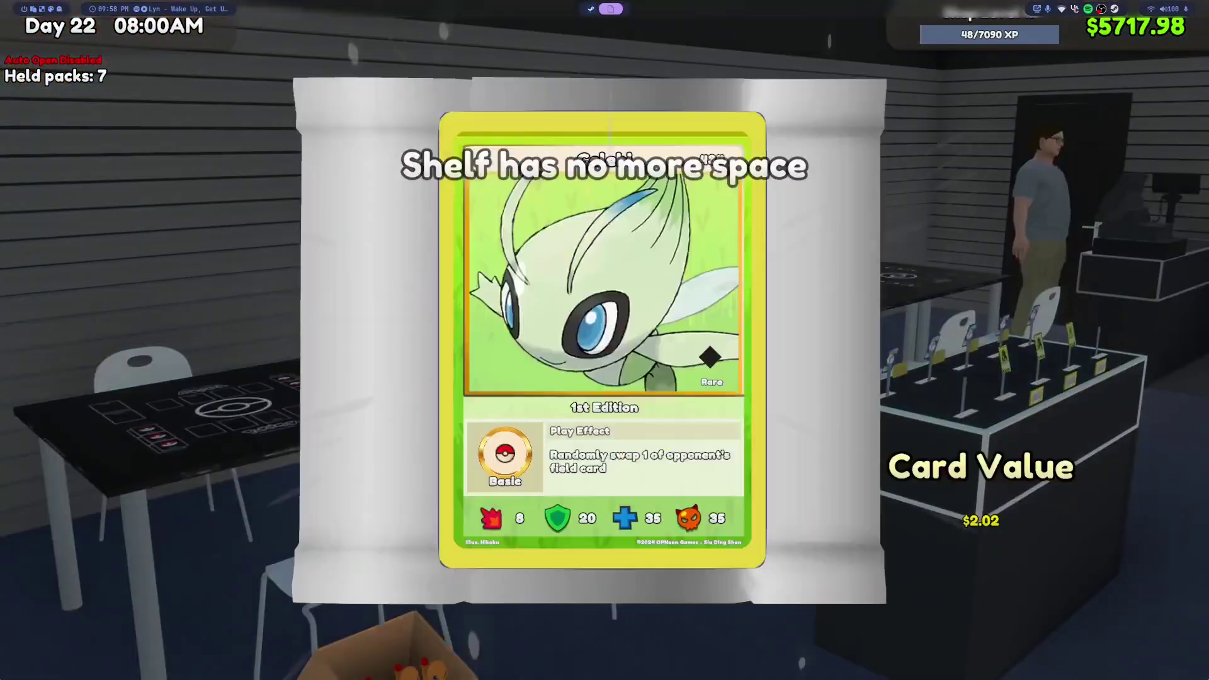
{"action": "key", "text": "r"}
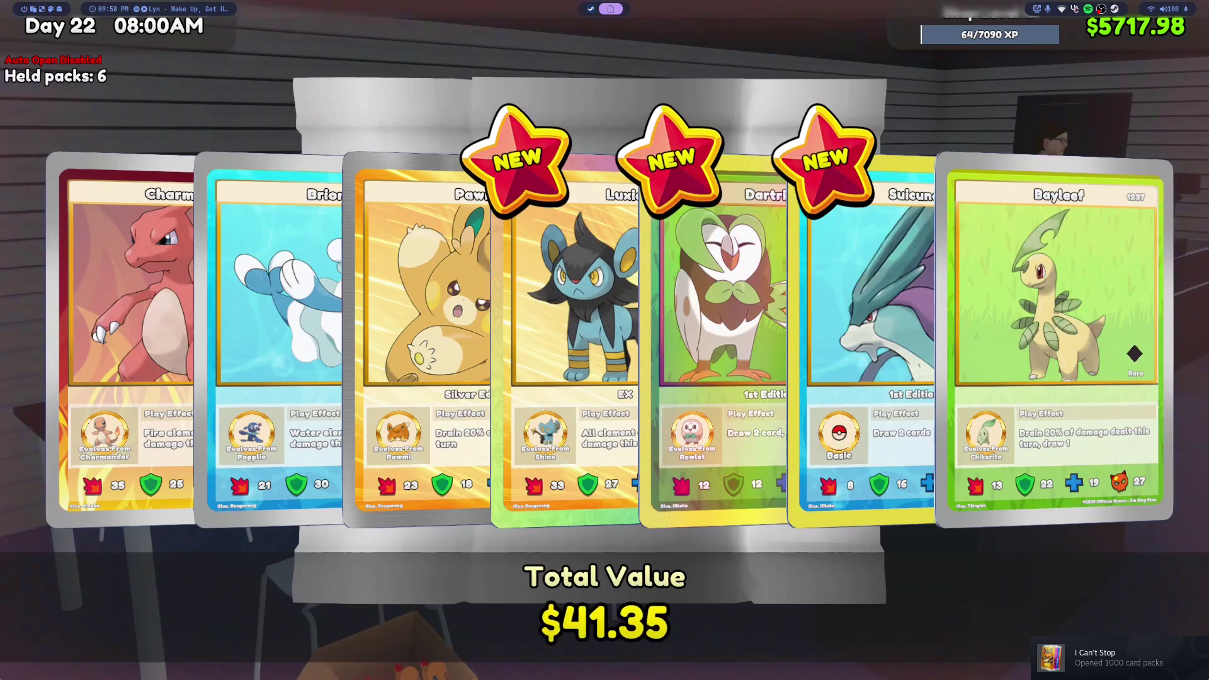
{"action": "key", "text": "r"}
{"action": "left_click", "coordinate": [604, 341]}
{"action": "left_click", "coordinate": [605, 340]}
{"action": "left_click", "coordinate": [605, 340]}
{"action": "left_click", "coordinate": [605, 340]}
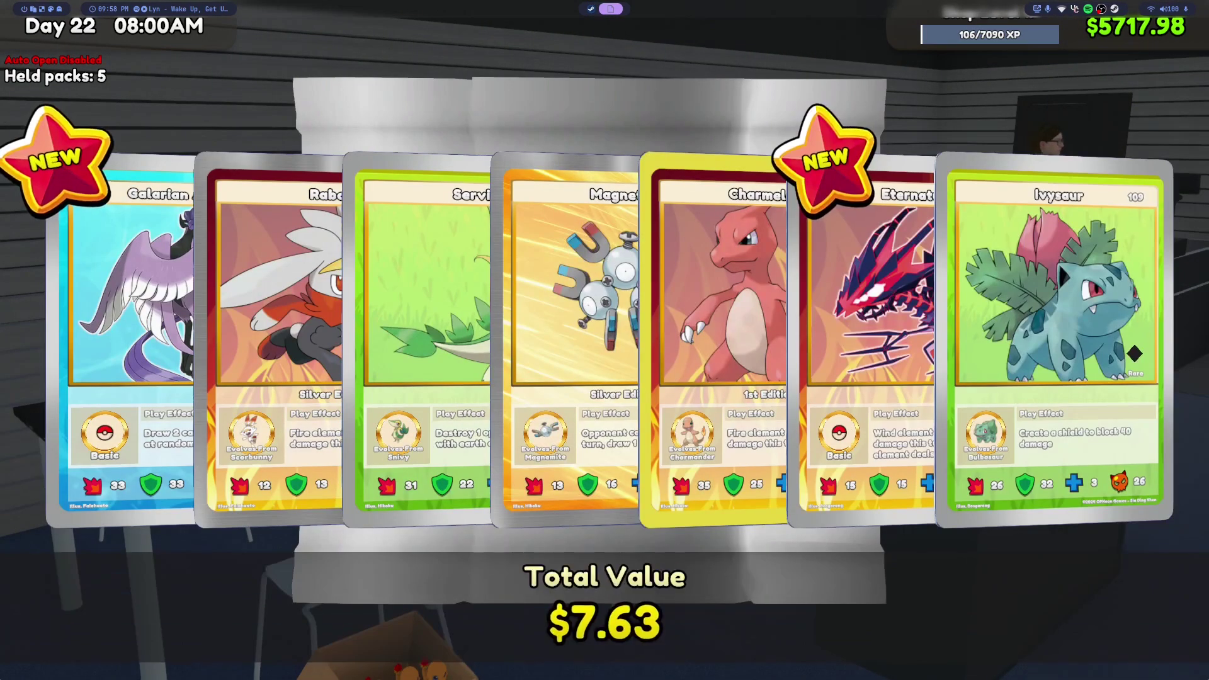
{"action": "left_click", "coordinate": [605, 340]}
{"action": "left_click", "coordinate": [604, 340]}
{"action": "left_click", "coordinate": [605, 340]}
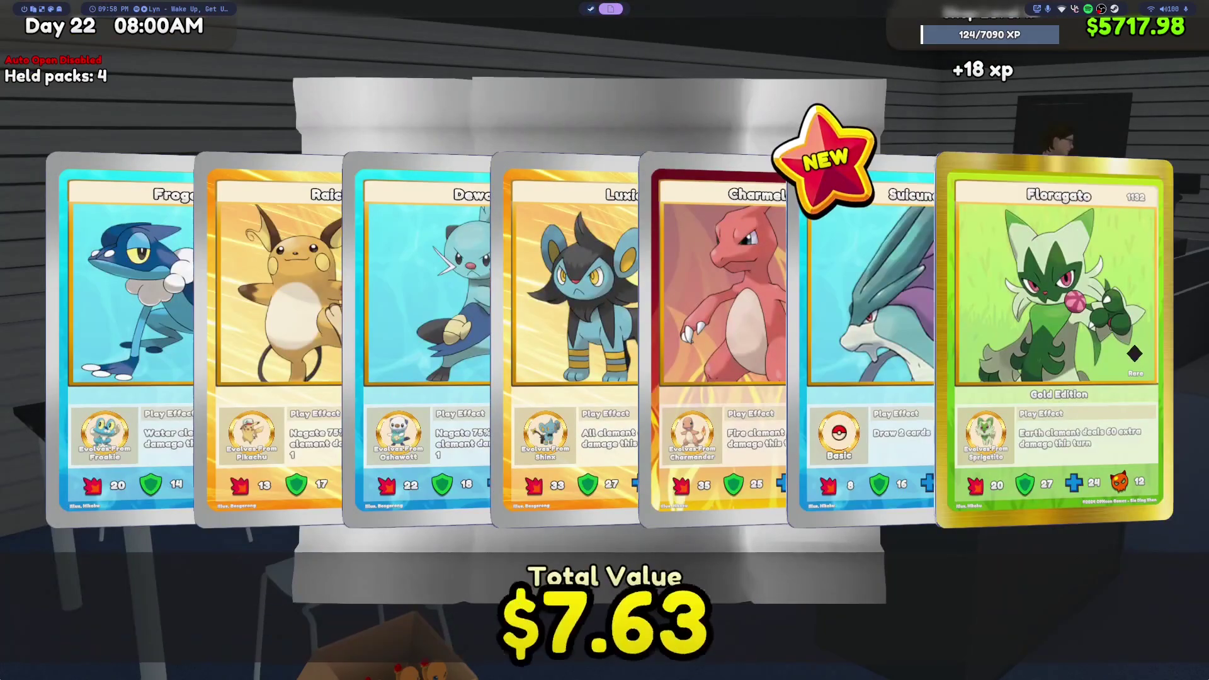
{"action": "left_click", "coordinate": [605, 340]}
{"action": "left_click", "coordinate": [604, 340]}
{"action": "left_click", "coordinate": [605, 340]}
{"action": "left_click", "coordinate": [604, 340]}
{"action": "left_click", "coordinate": [605, 340]}
- Set FastPackOpening's held pack limit to 17, close the plugin settings and dismiss the last pack's results
{"action": "key", "text": "F1"}
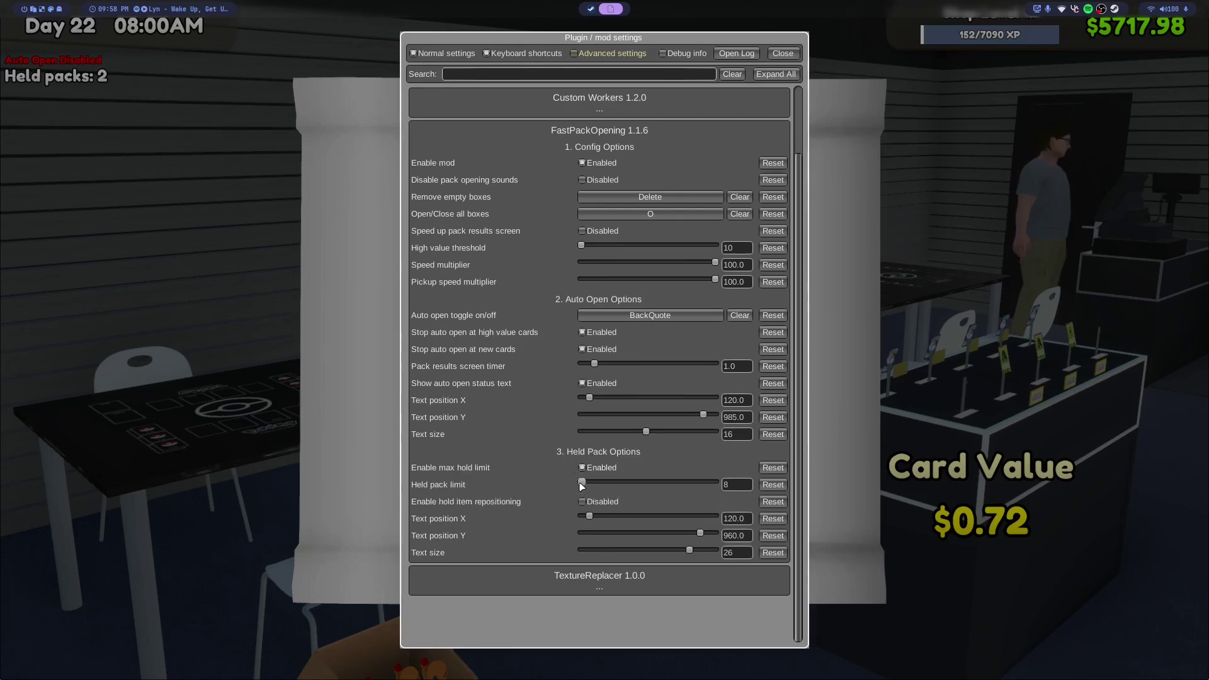
{"action": "mouse_move", "coordinate": [582, 482]}
{"action": "left_mouse_down"}
{"action": "mouse_move", "coordinate": [685, 486]}
{"action": "mouse_move", "coordinate": [584, 485]}
{"action": "left_mouse_up"}
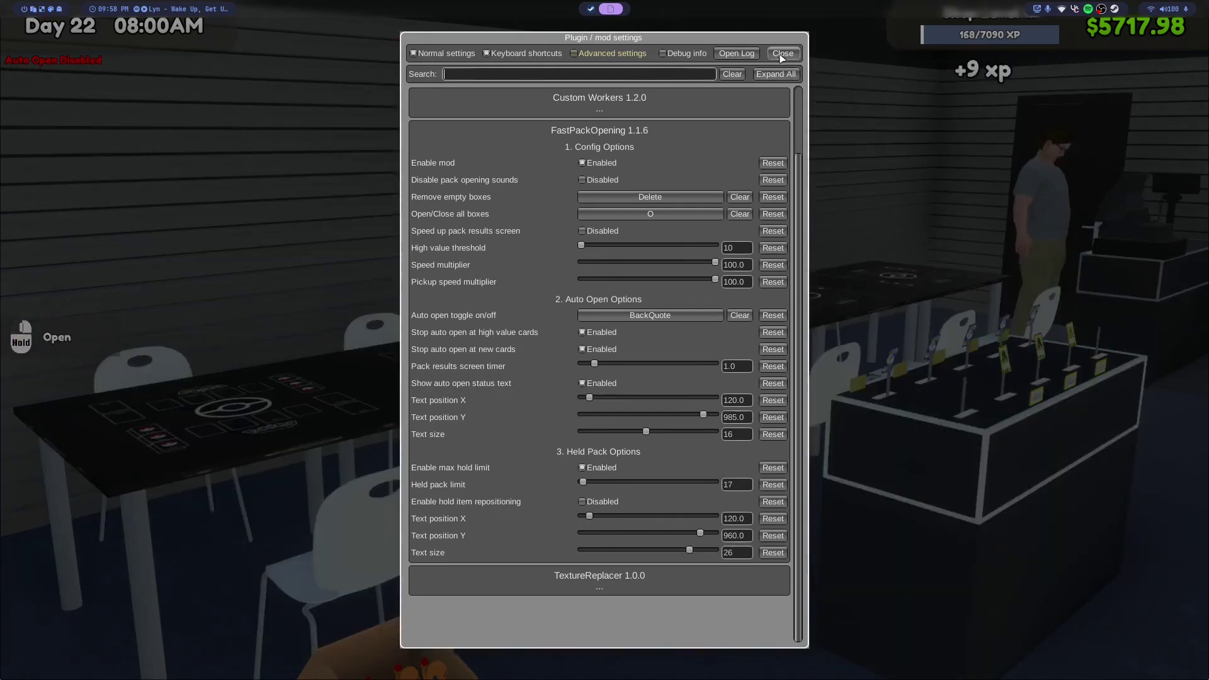
{"action": "left_click", "coordinate": [782, 54]}
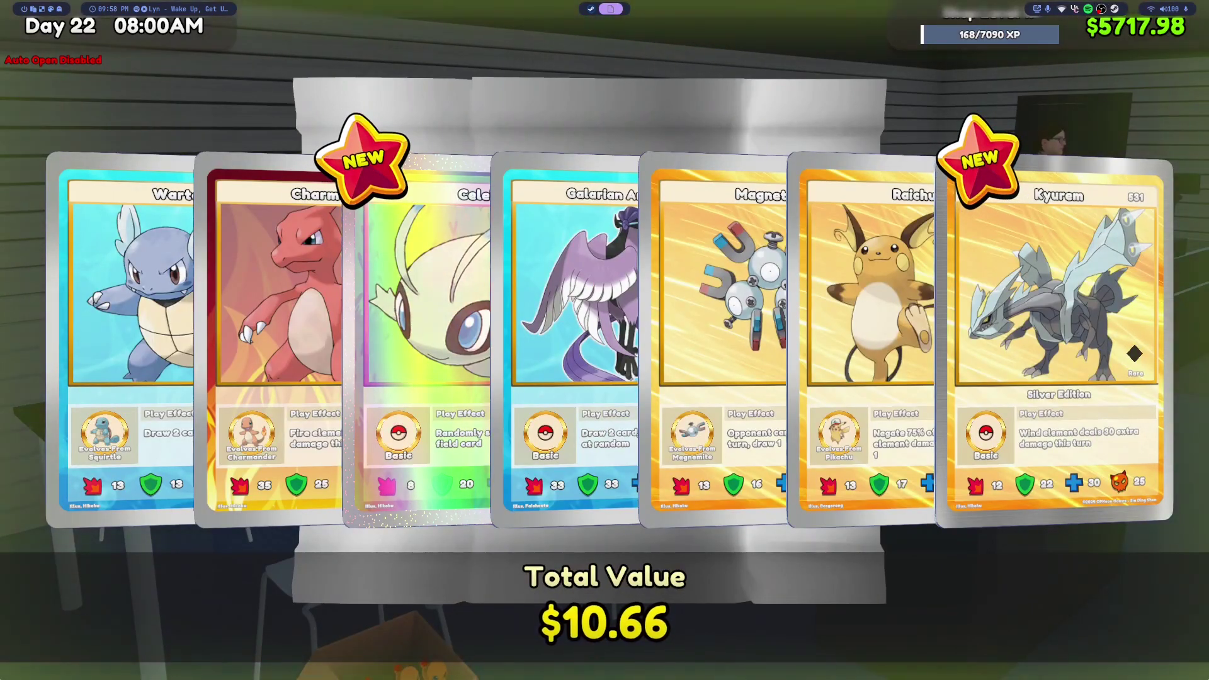
{"action": "left_click", "coordinate": [604, 340]}
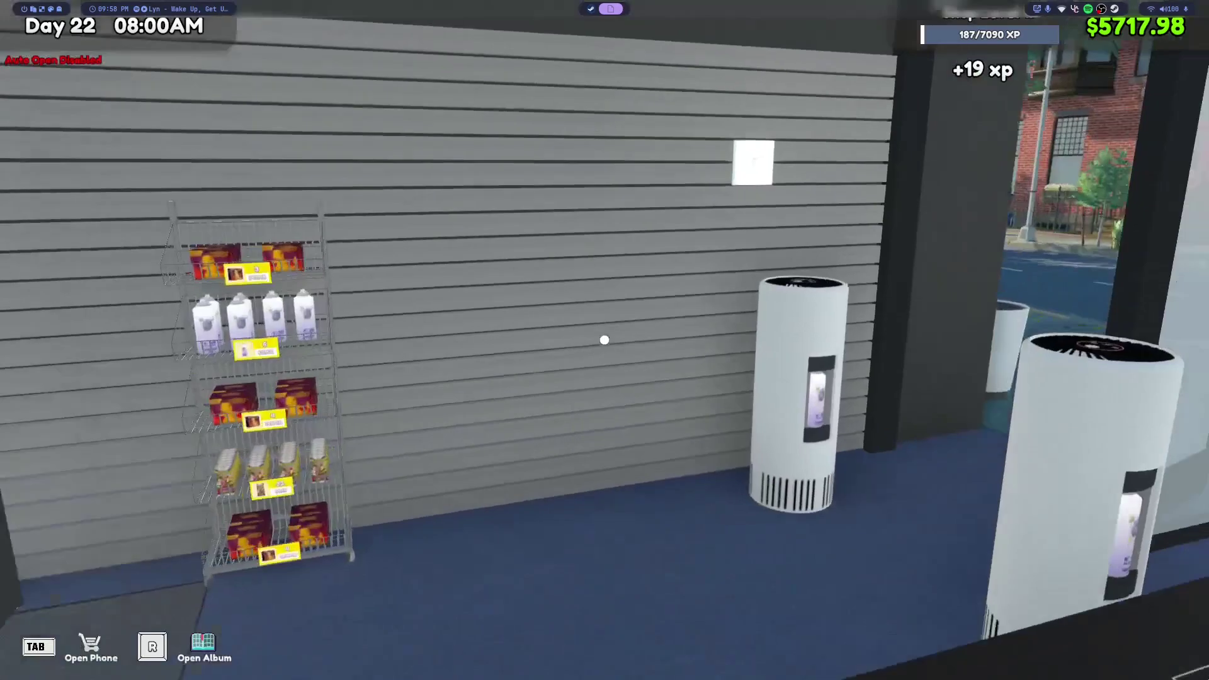